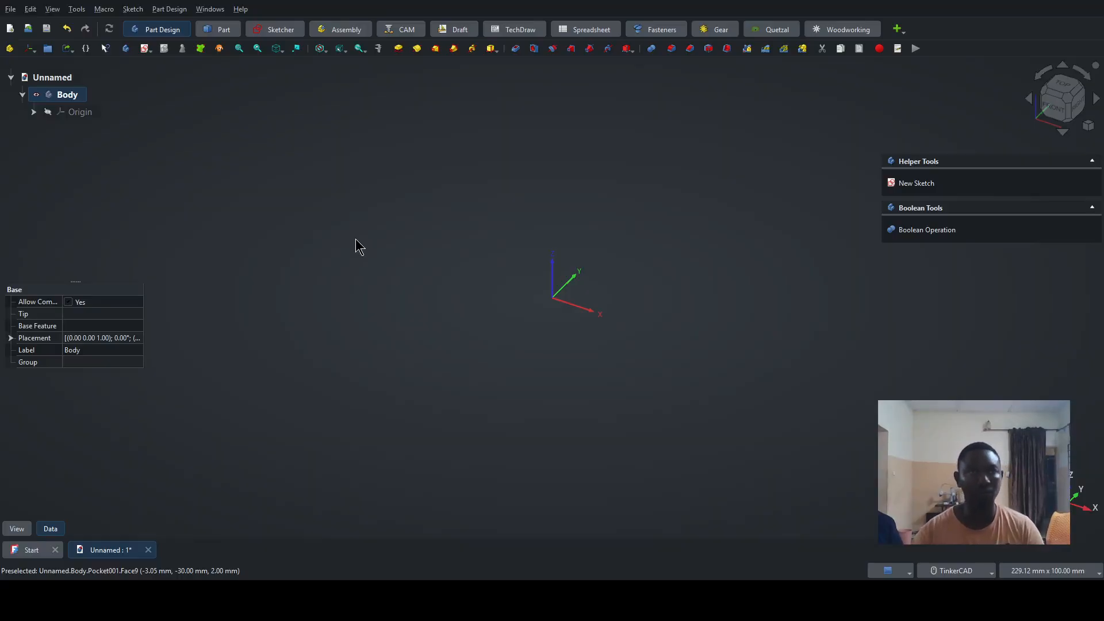
- Create a new sketch in the body on the XY base plane
{"action": "left_click", "coordinate": [916, 183]}
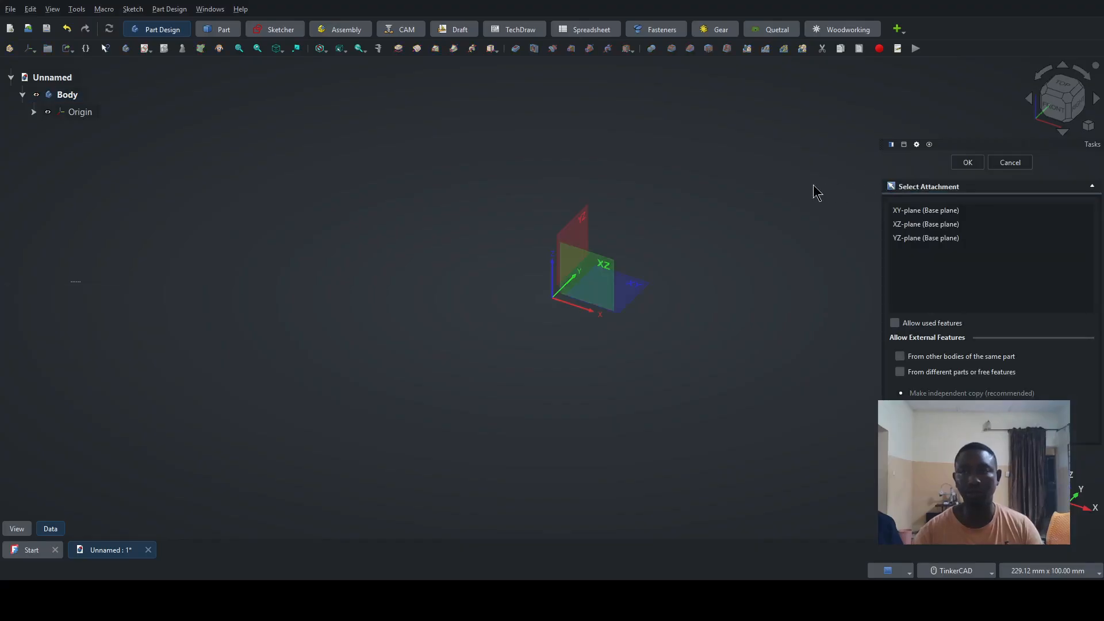
{"action": "left_click", "coordinate": [632, 289]}
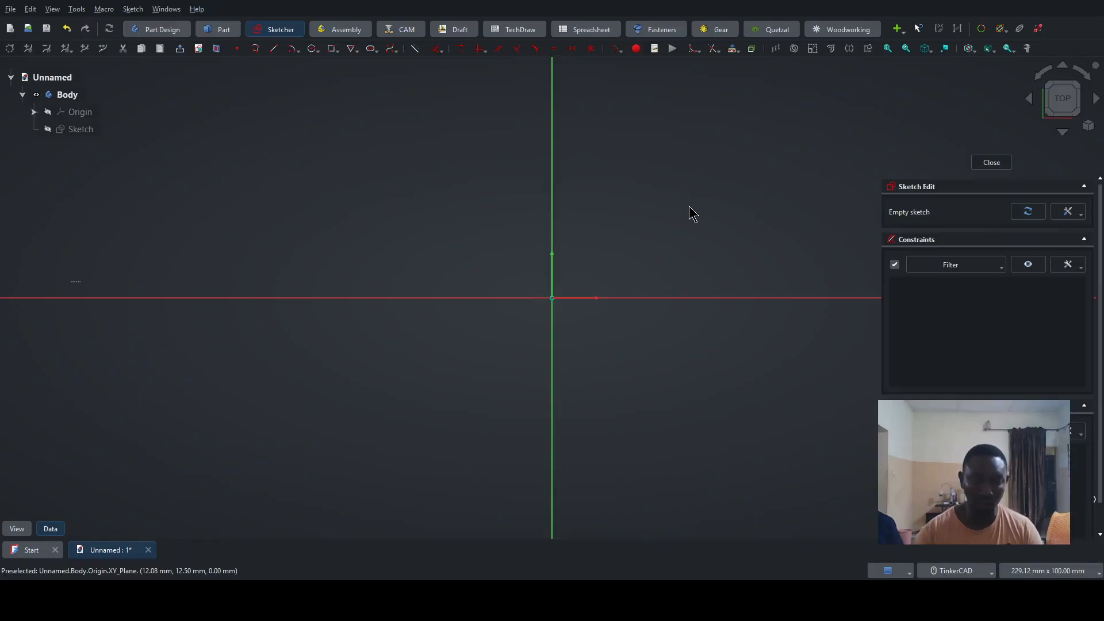
- Draw a rectangle centred on the origin, about 59 mm wide and 55 mm high
{"action": "left_click", "coordinate": [335, 51]}
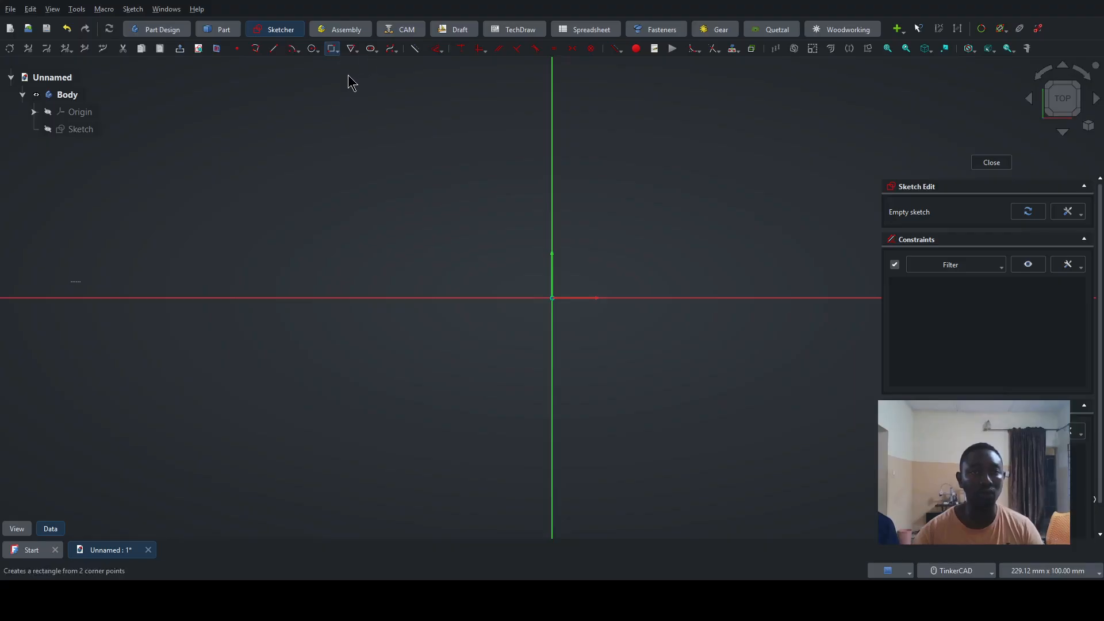
{"action": "left_click", "coordinate": [553, 297]}
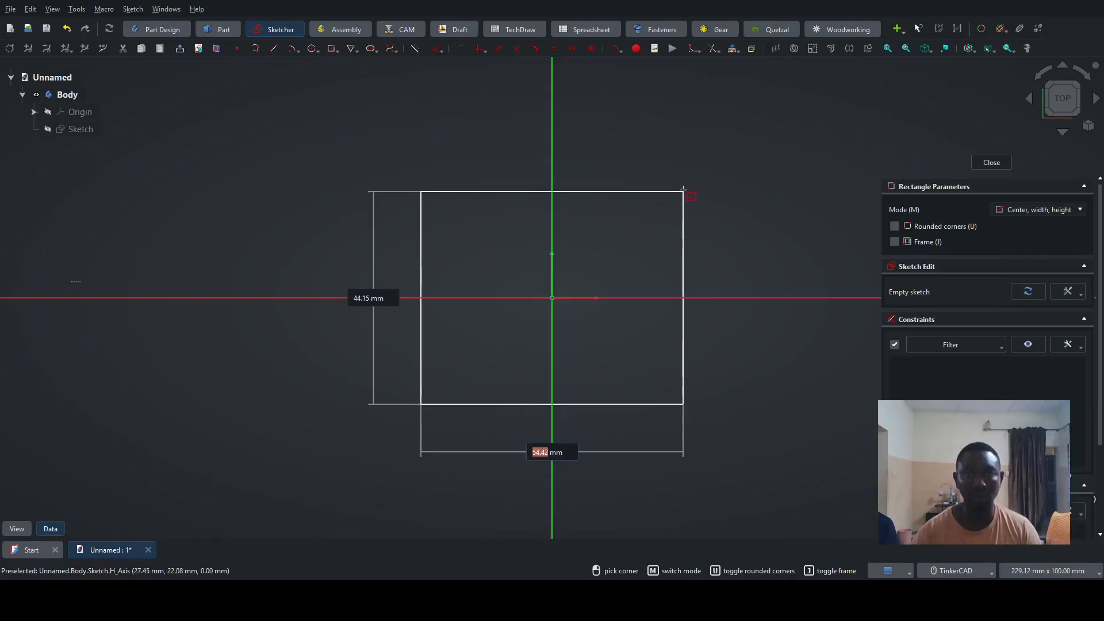
{"action": "left_click", "coordinate": [695, 165]}
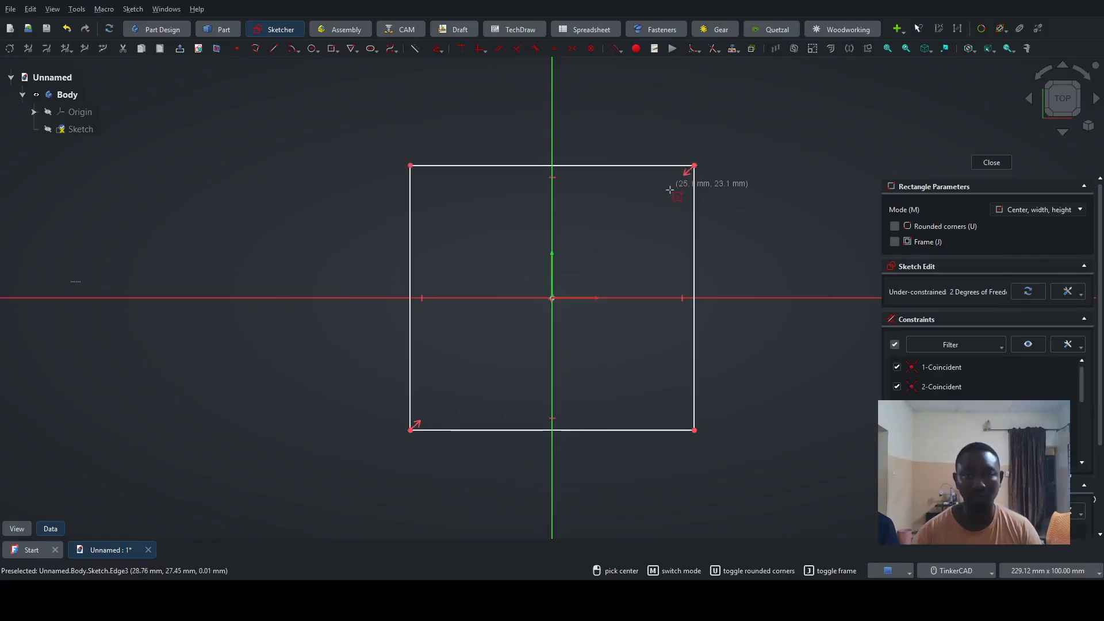
{"action": "right_click", "coordinate": [634, 208]}
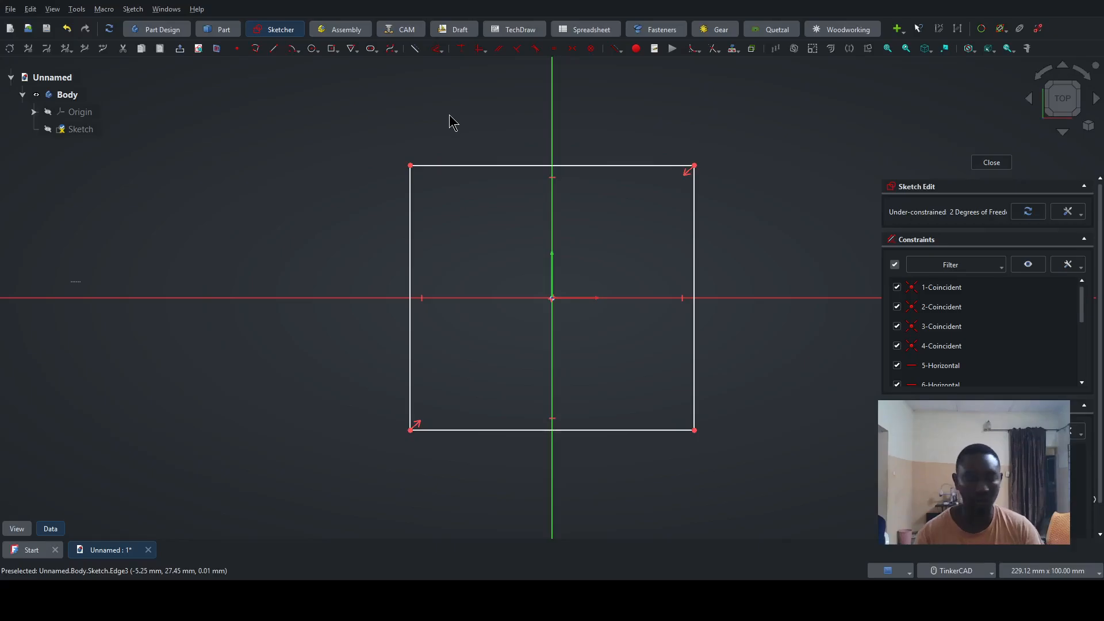
- Fillet all four corners of the centred rectangle, picking the adjacent edges freehand and preserving the corners
{"action": "left_click", "coordinate": [446, 166]}
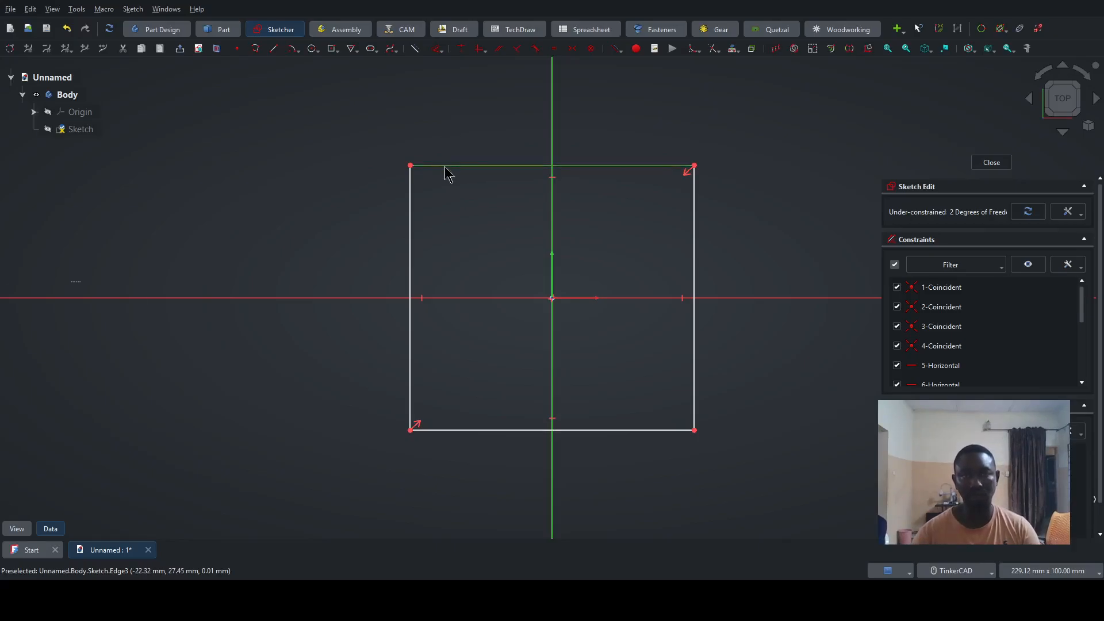
{"action": "left_click", "coordinate": [409, 194]}
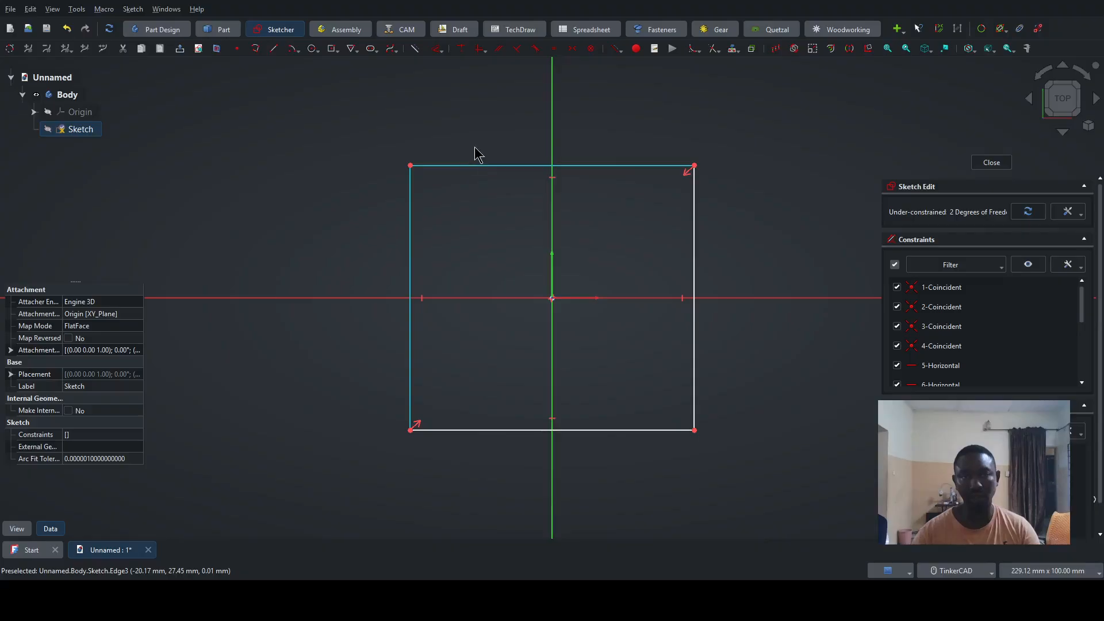
{"action": "left_click", "coordinate": [695, 51]}
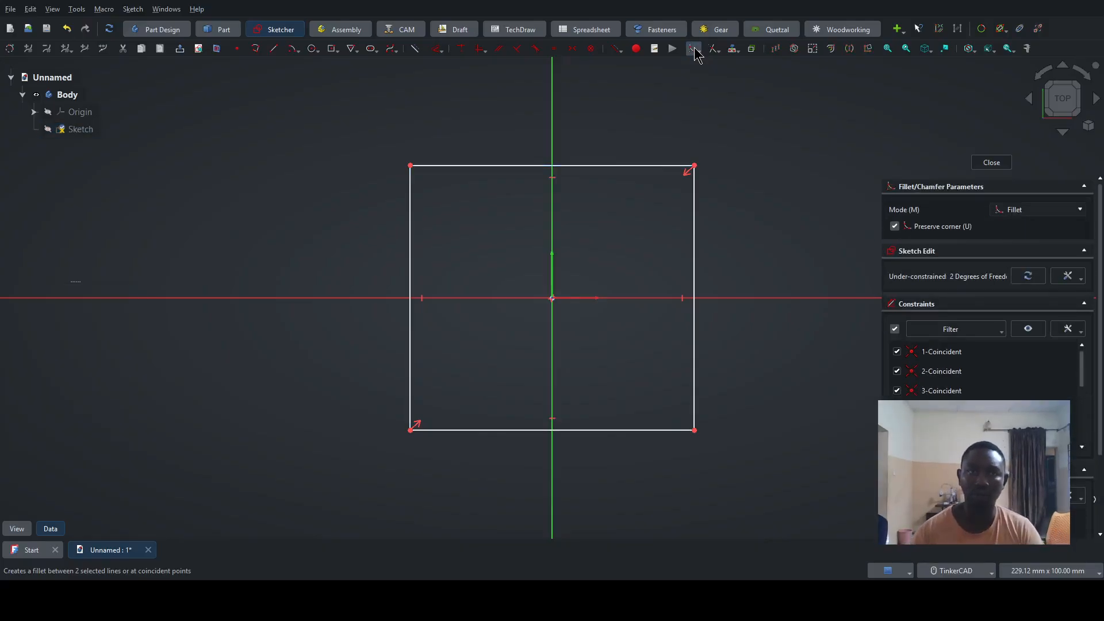
{"action": "left_click", "coordinate": [411, 193]}
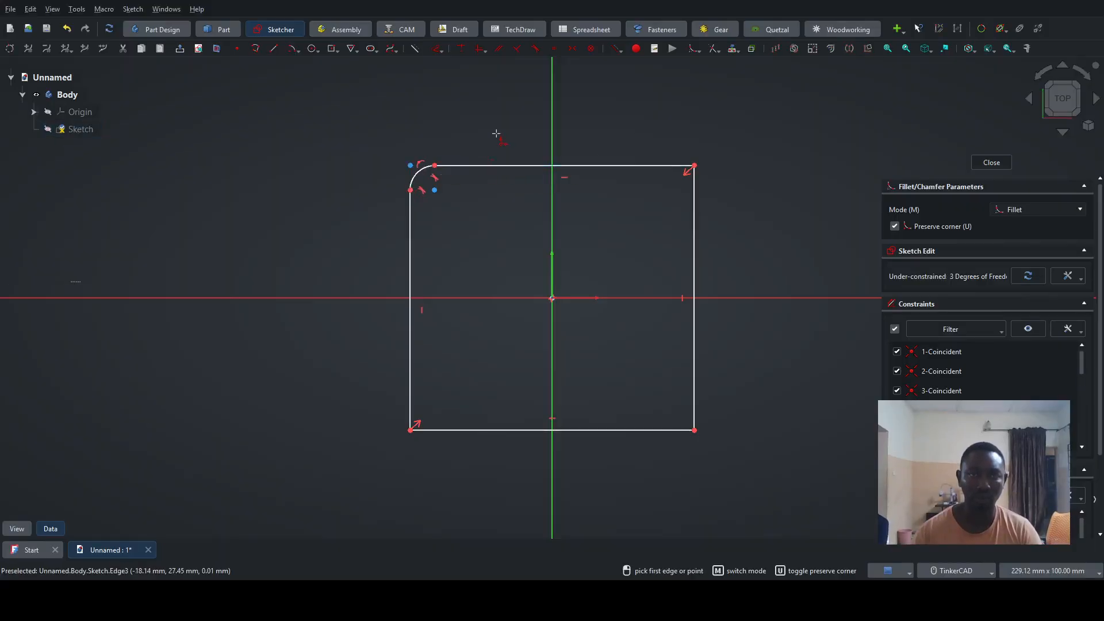
{"action": "left_click", "coordinate": [656, 167]}
{"action": "left_click", "coordinate": [694, 208]}
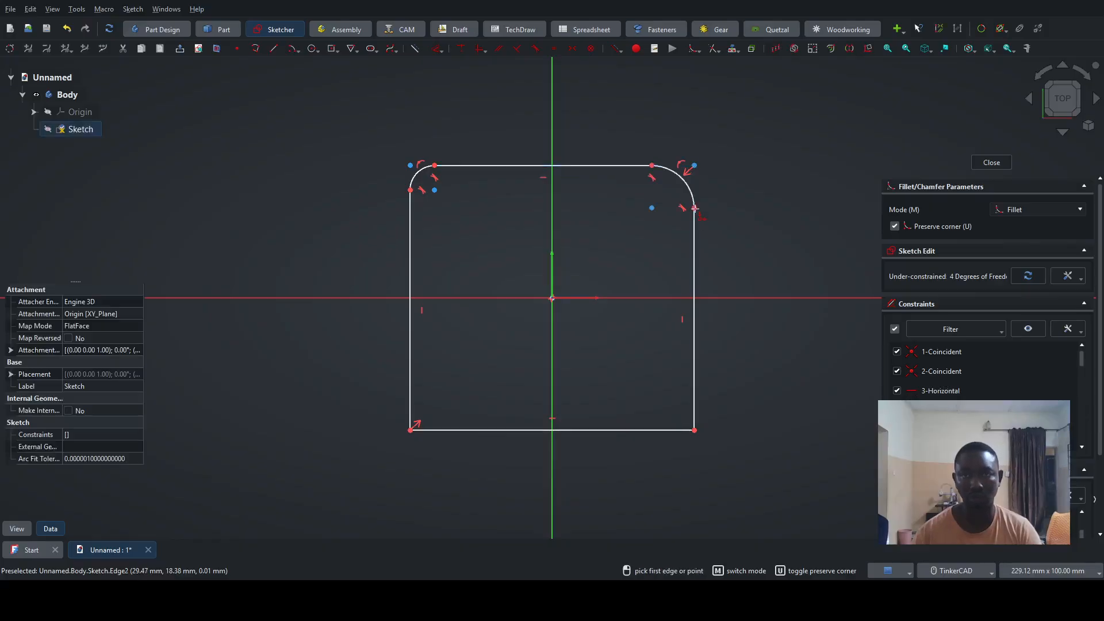
{"action": "left_click", "coordinate": [696, 402]}
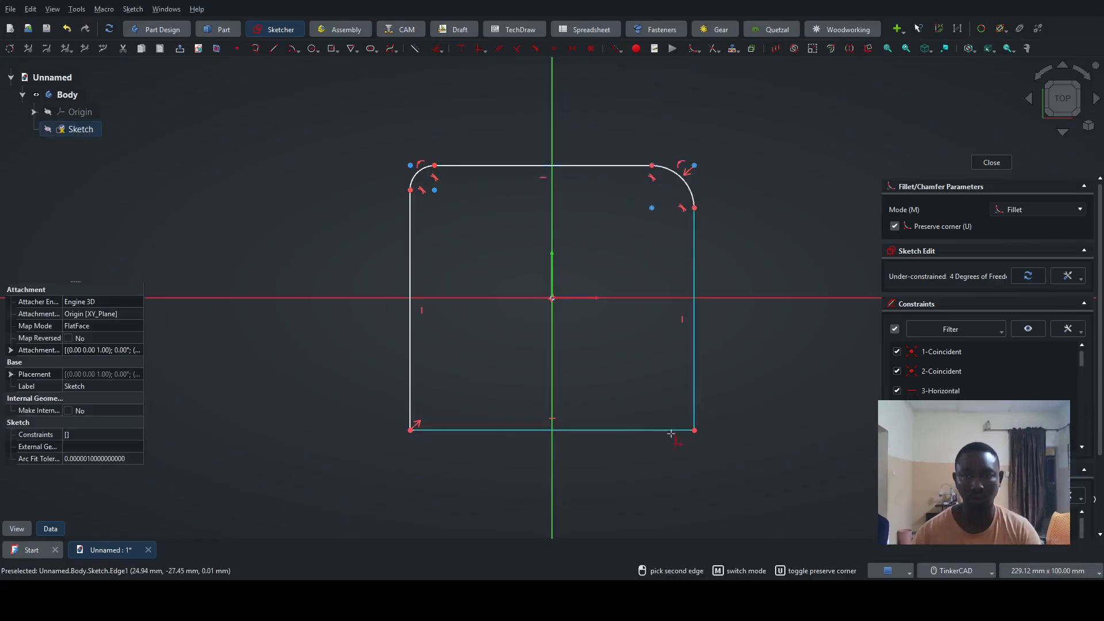
{"action": "left_click", "coordinate": [572, 431]}
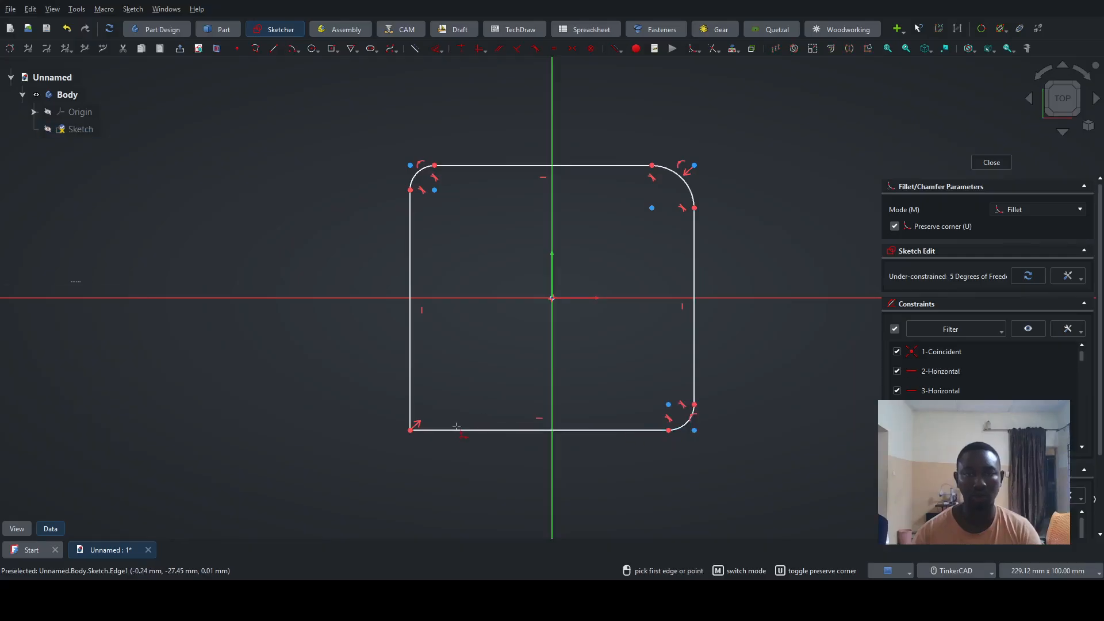
{"action": "left_click", "coordinate": [454, 430]}
{"action": "left_click", "coordinate": [414, 397]}
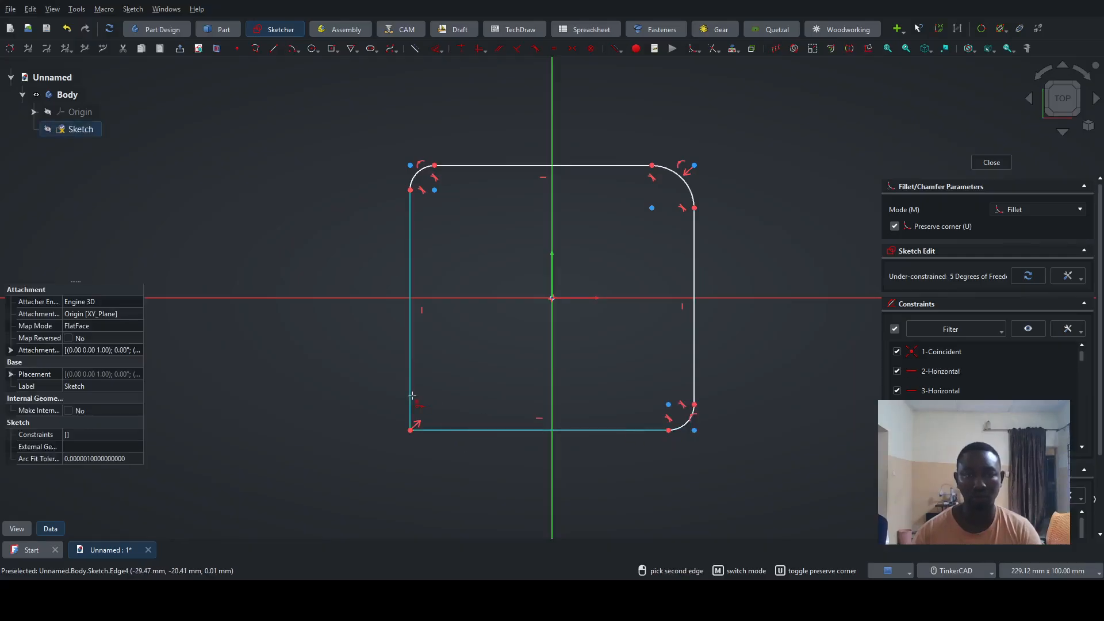
{"action": "right_click", "coordinate": [490, 361]}
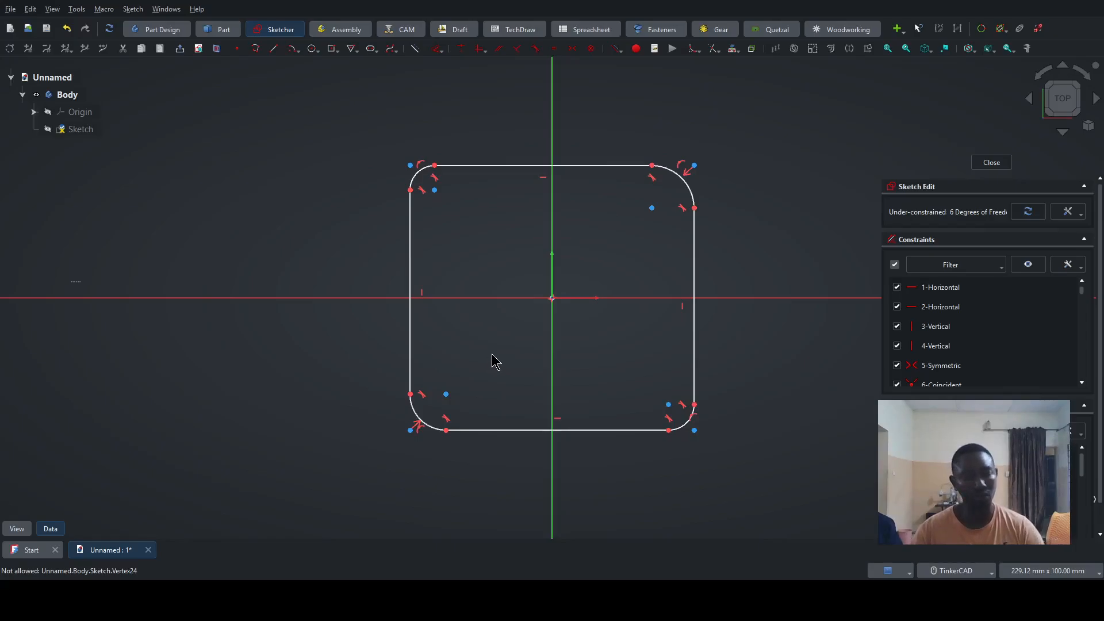
- Delete the entire filleted rectangle from the sketch
{"action": "mouse_move", "coordinate": [758, 481]}
{"action": "left_mouse_down"}
{"action": "mouse_move", "coordinate": [374, 188]}
{"action": "mouse_move", "coordinate": [322, 112]}
{"action": "left_mouse_up"}
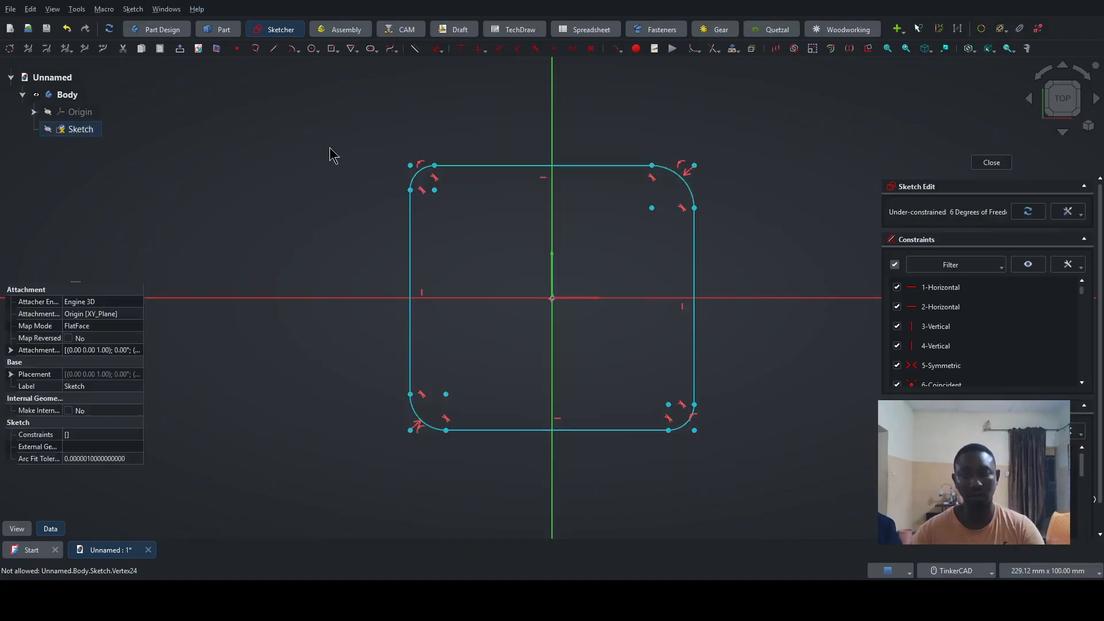
{"action": "key", "text": "Delete"}
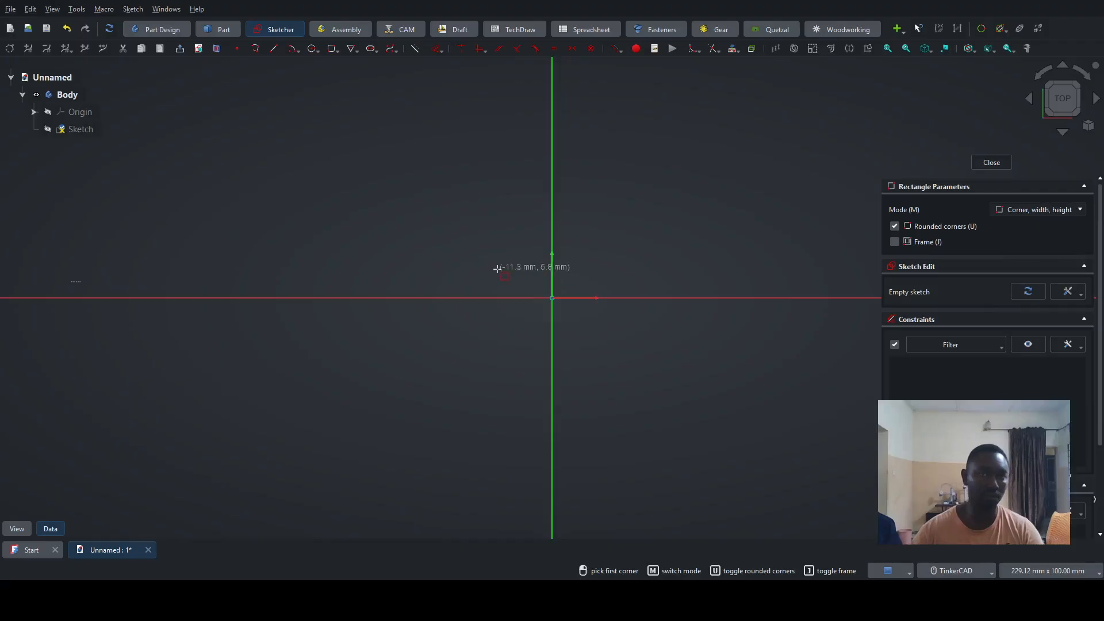
- Draw a rounded-corner rectangle around the origin, about 48 by 44 mm, and pull its upper and lower edges outward
{"action": "left_click", "coordinate": [448, 196]}
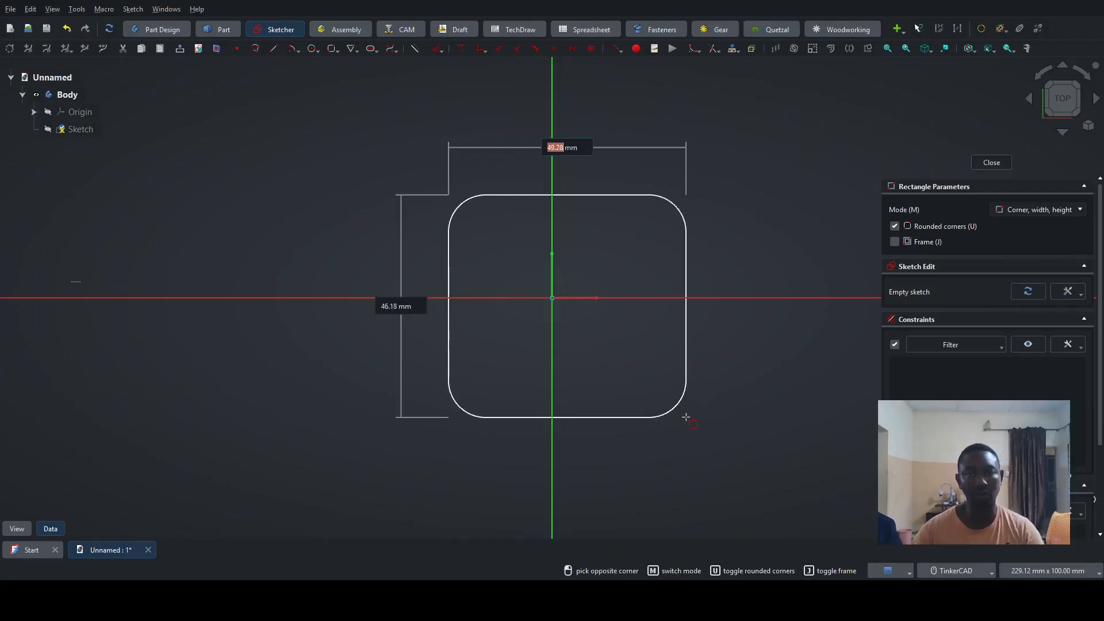
{"action": "left_click", "coordinate": [680, 403]}
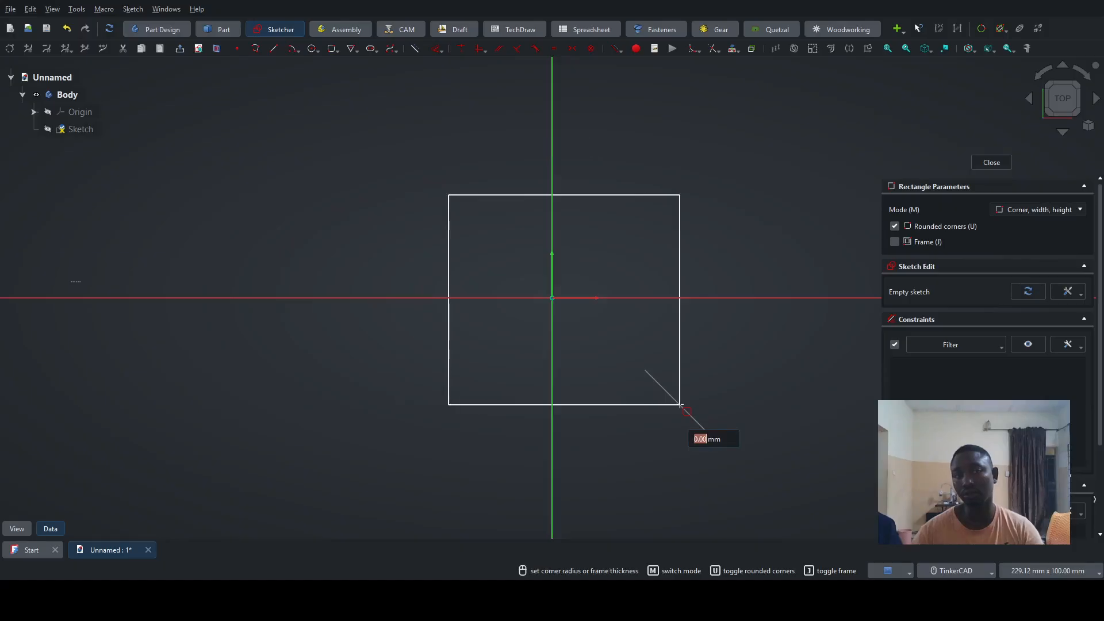
{"action": "left_click", "coordinate": [670, 391]}
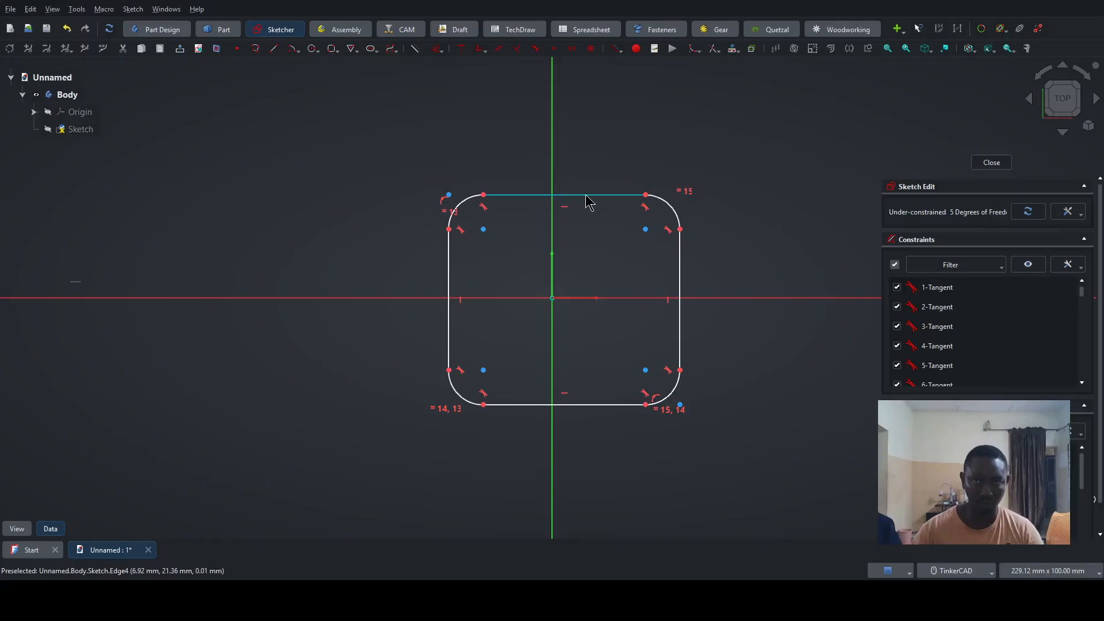
{"action": "mouse_move", "coordinate": [584, 196]}
{"action": "left_mouse_down"}
{"action": "mouse_move", "coordinate": [562, 197]}
{"action": "mouse_move", "coordinate": [575, 188]}
{"action": "left_mouse_up"}
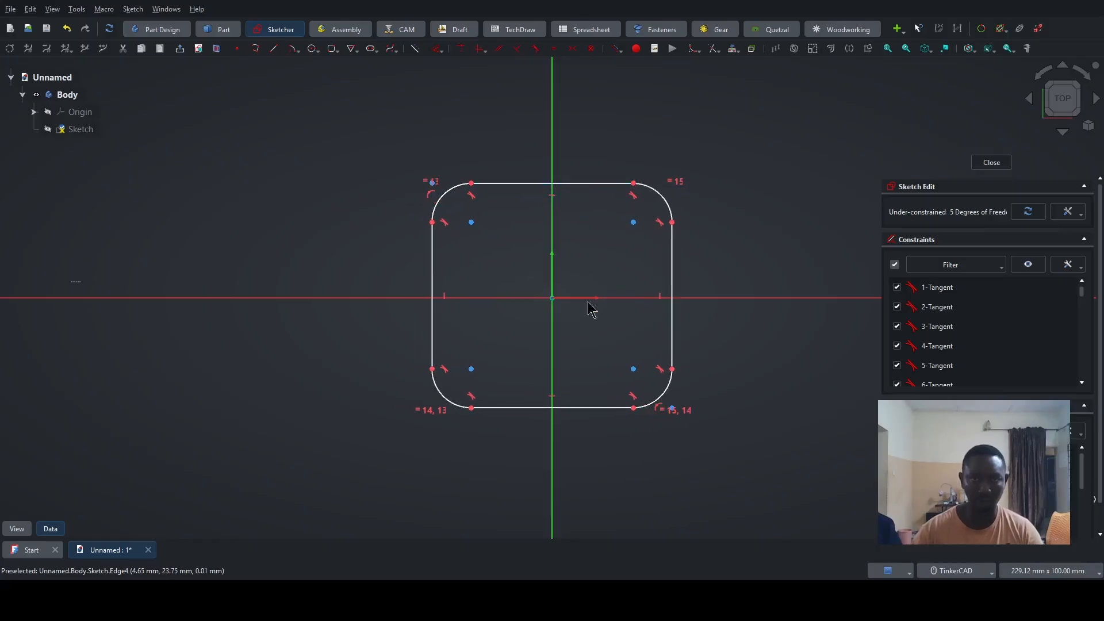
{"action": "left_click_drag", "start_coordinate": [599, 407], "coordinate": [582, 423]}
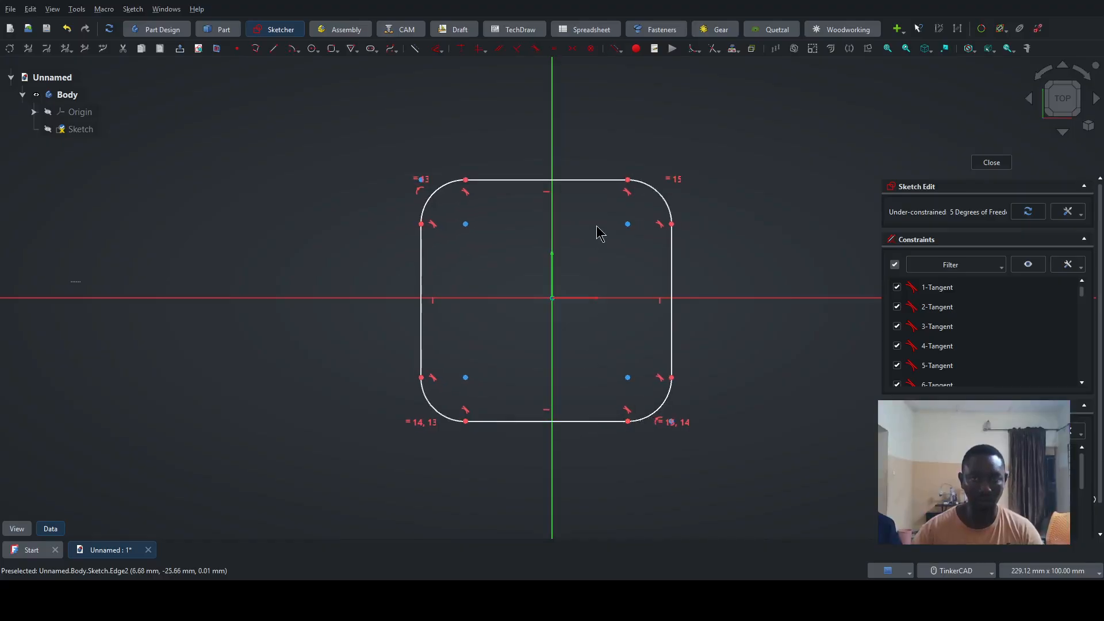
- Try a symmetric constraint on the upper-right and lower-left corner arc centres, and undo it
{"action": "left_click", "coordinate": [624, 230]}
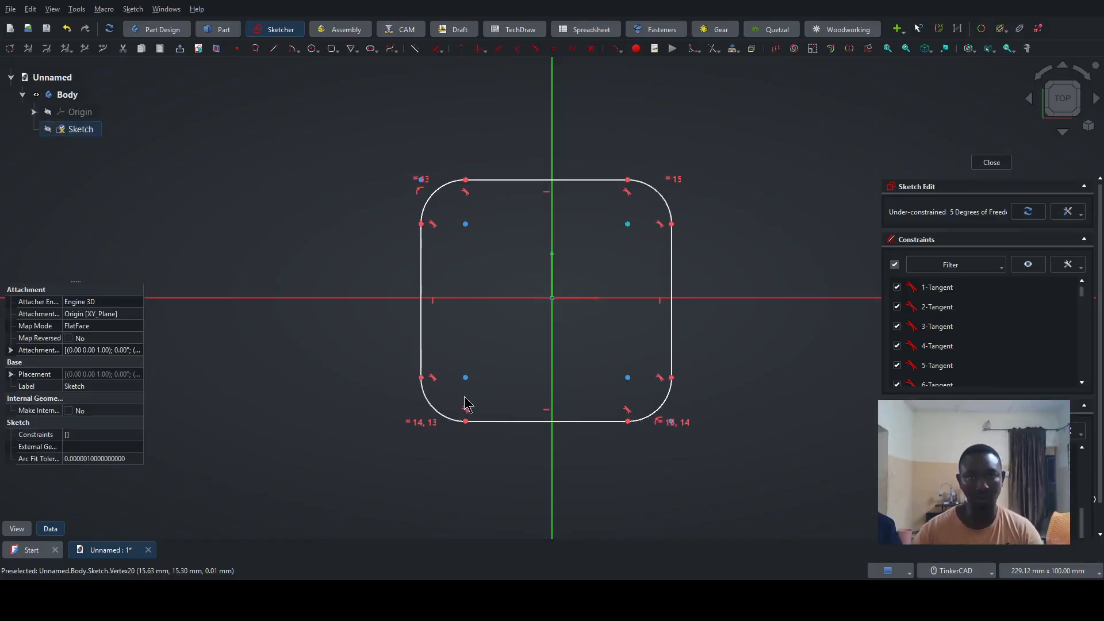
{"action": "left_click", "coordinate": [465, 377]}
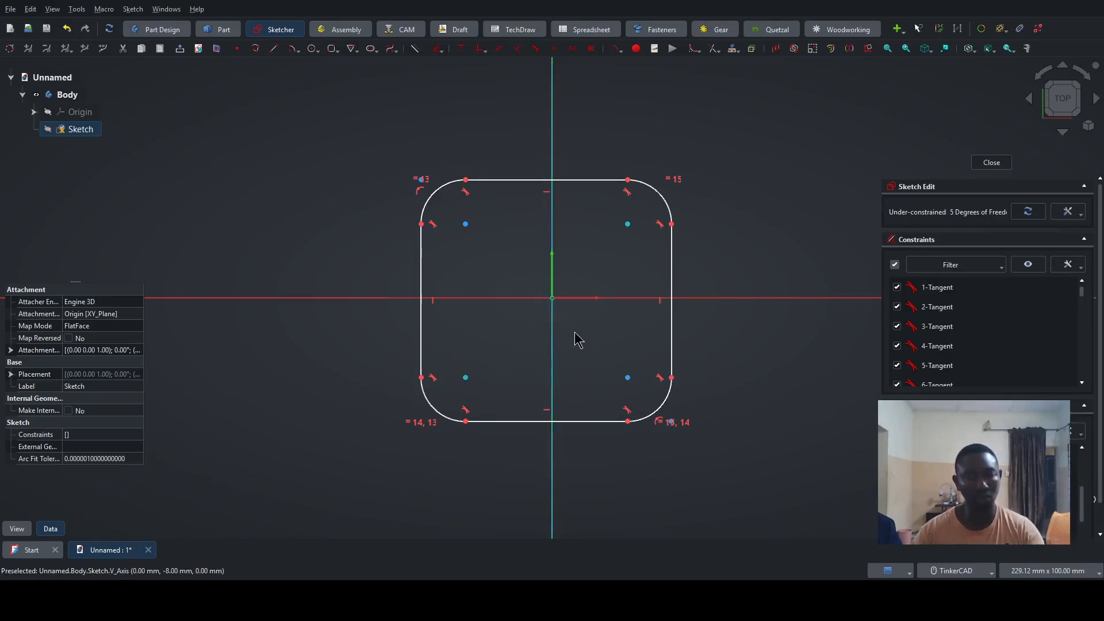
{"action": "key", "text": "s"}
{"action": "key", "text": "ctrl+z"}
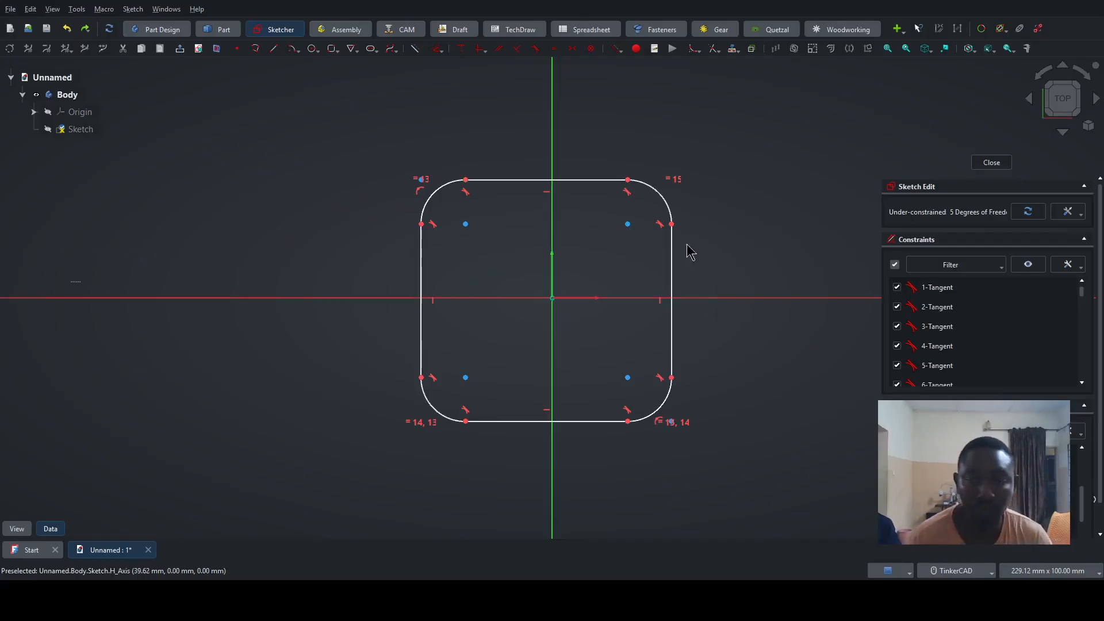
- Constrain the radius of the rounded rectangle's upper-right corner arc to 5 mm
{"action": "left_click", "coordinate": [654, 194]}
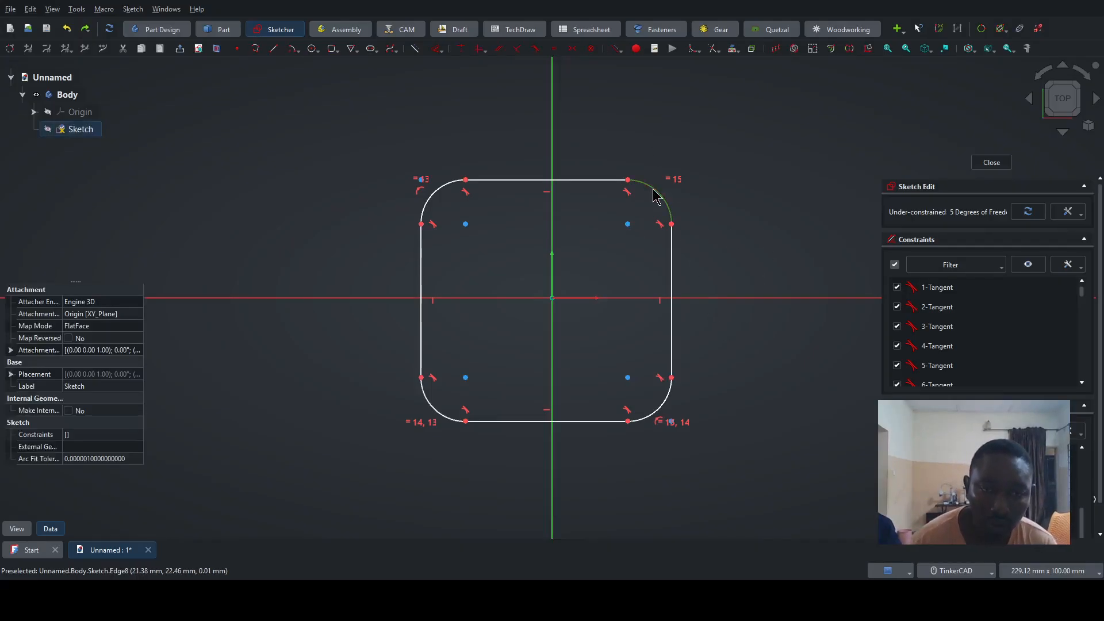
{"action": "key", "text": "d"}
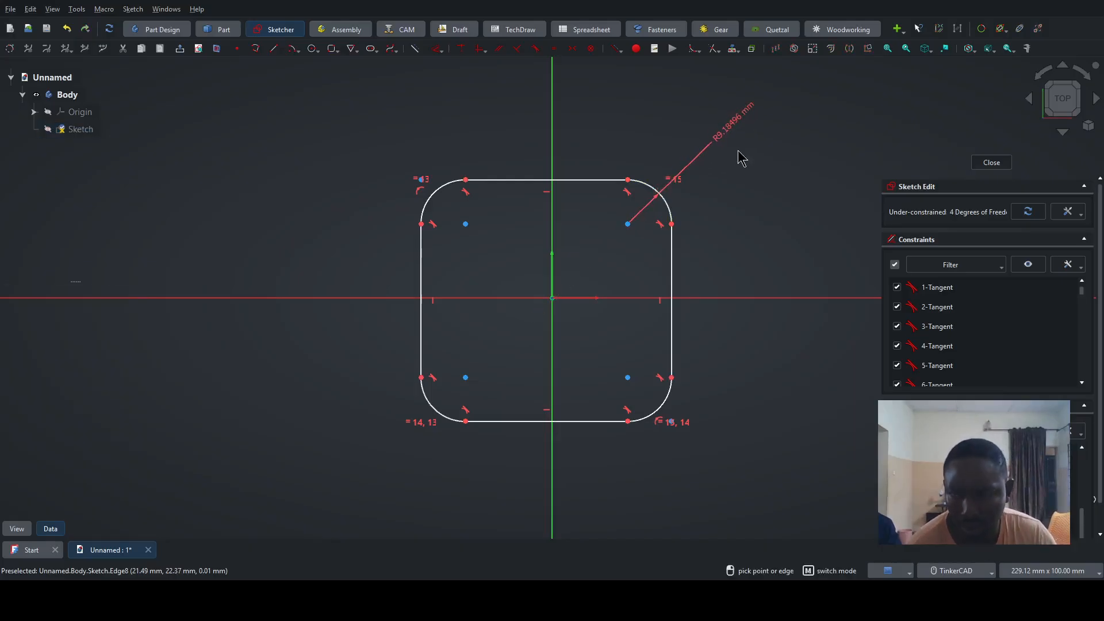
{"action": "type", "text": "5"}
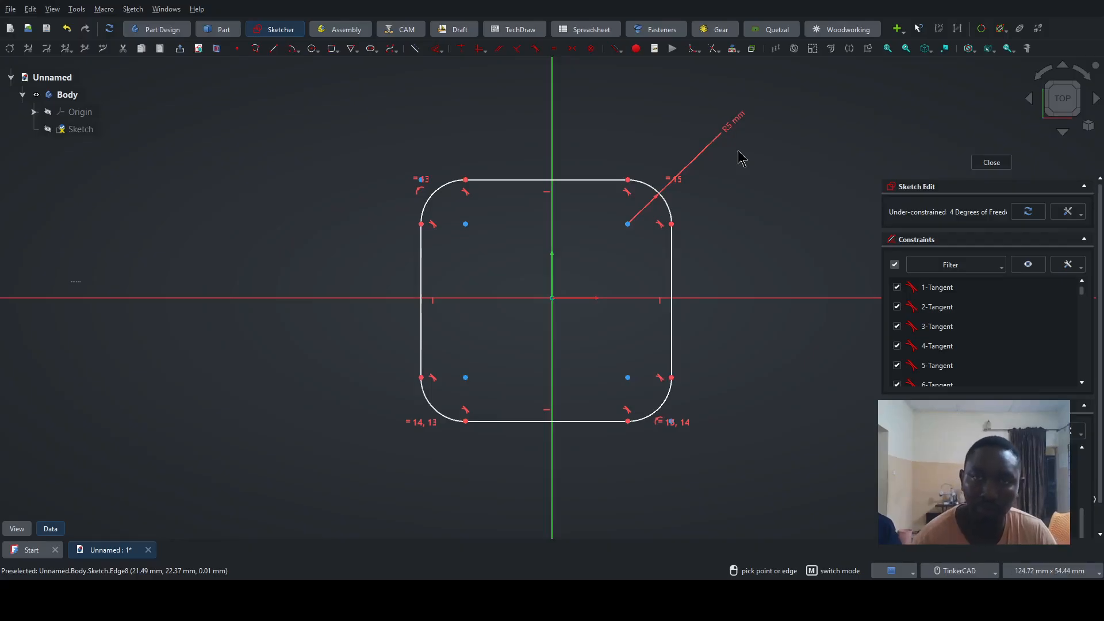
{"action": "key", "text": "Return"}
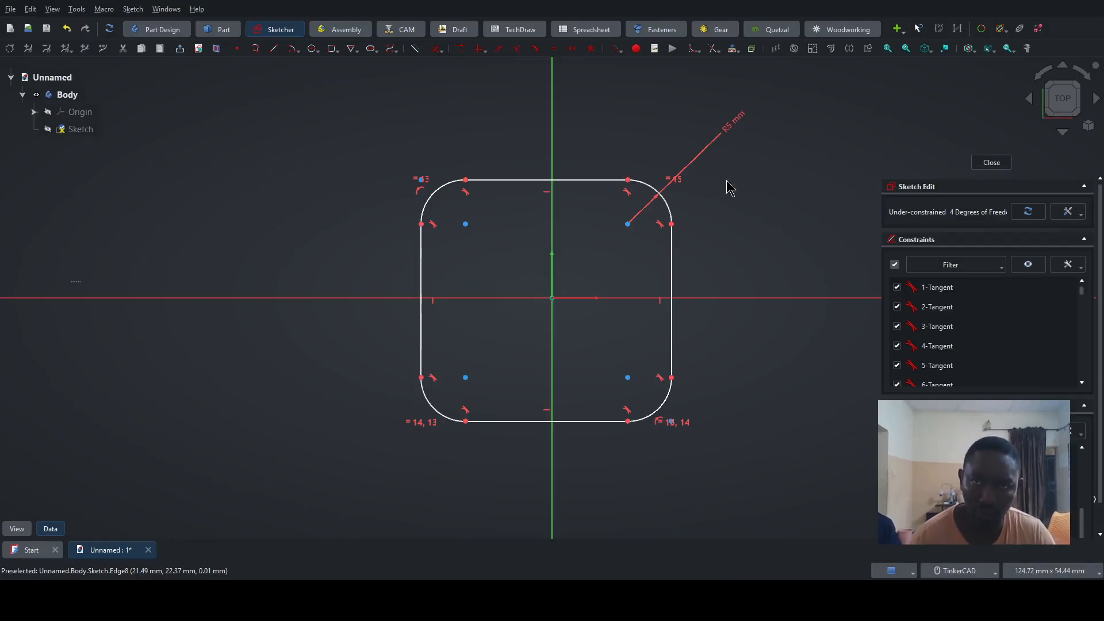
- Constrain the horizontal distance between the two upper corner arc centres to 36 mm
{"action": "left_click", "coordinate": [627, 225]}
{"action": "left_click", "coordinate": [466, 225]}
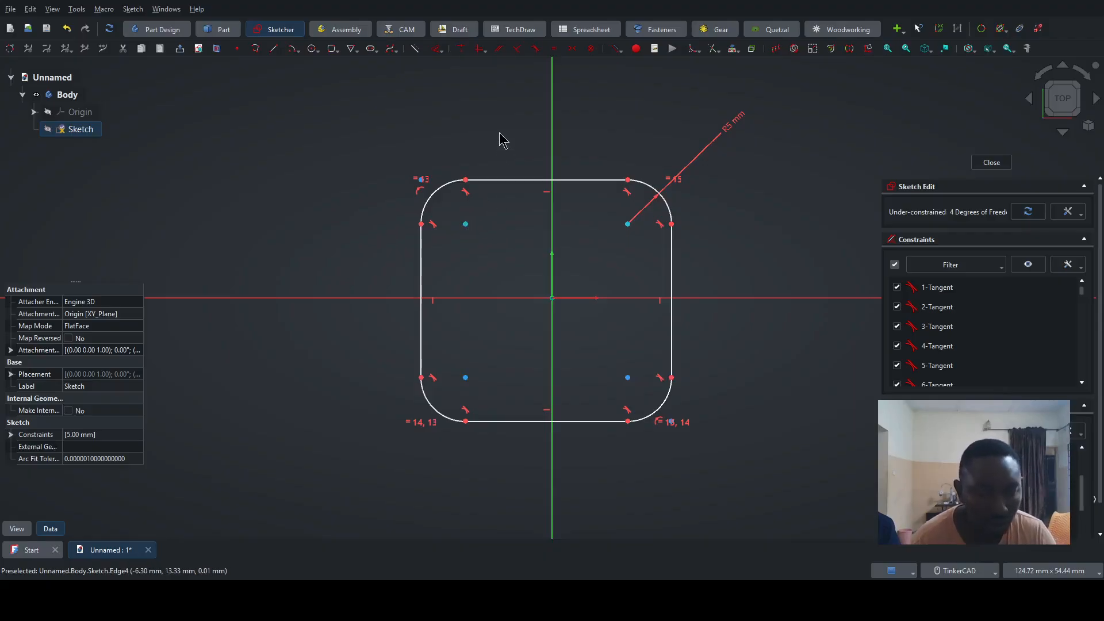
{"action": "key", "text": "d"}
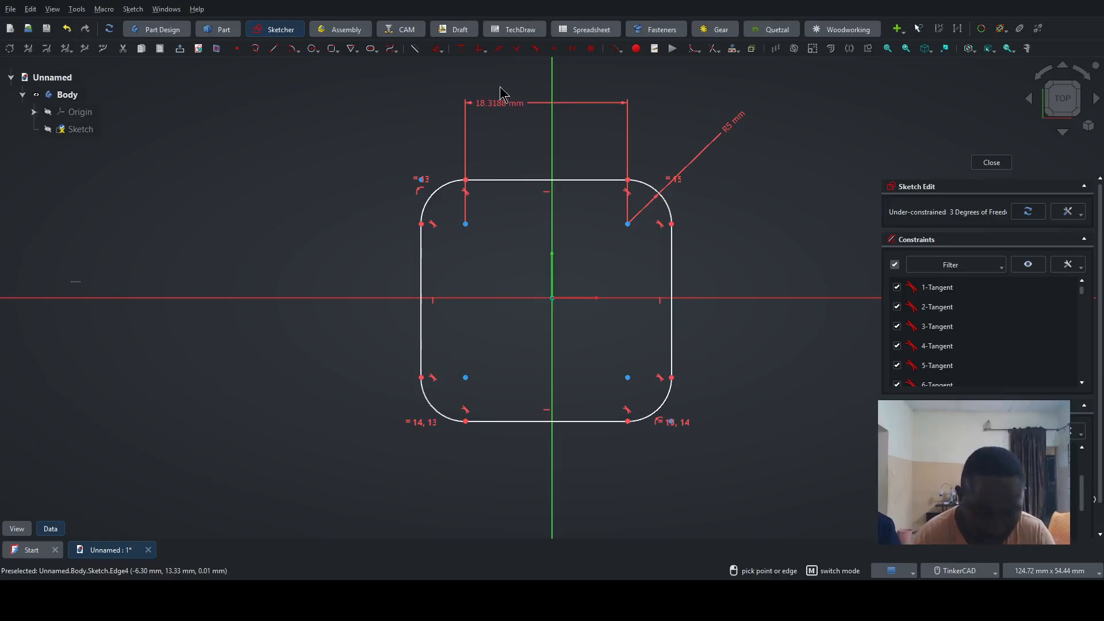
{"action": "type", "text": "36"}
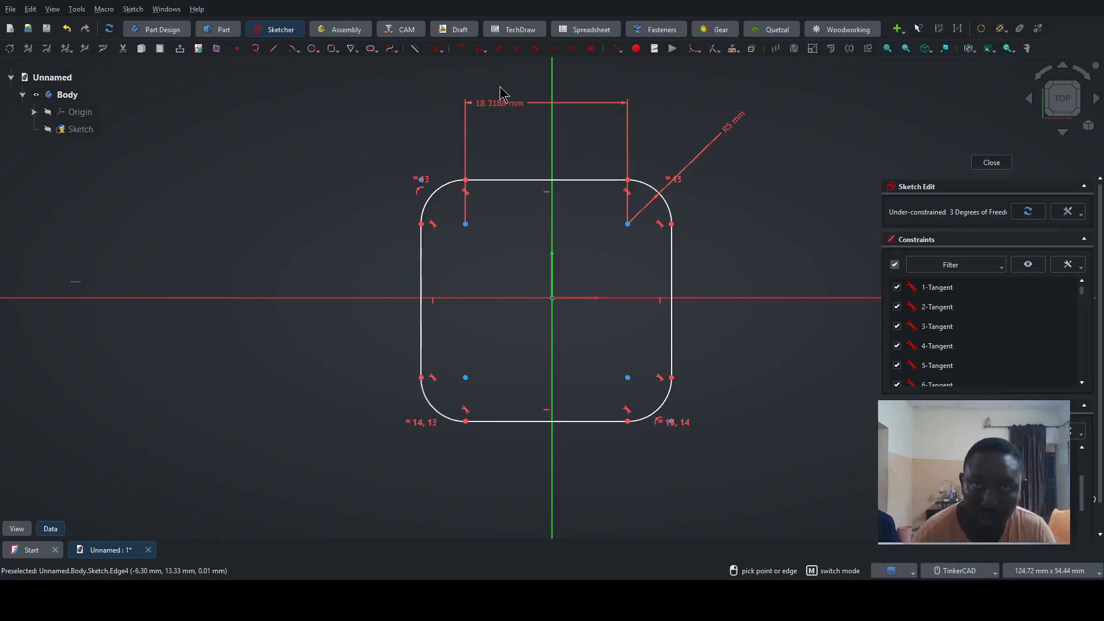
{"action": "key", "text": "Return"}
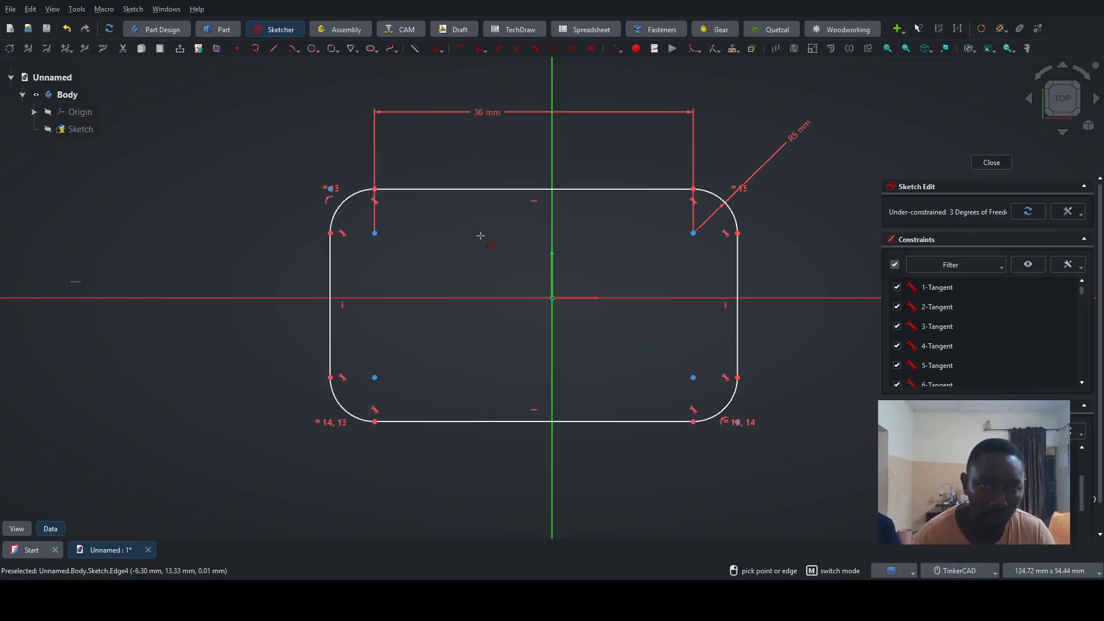
{"action": "key", "text": "Escape"}
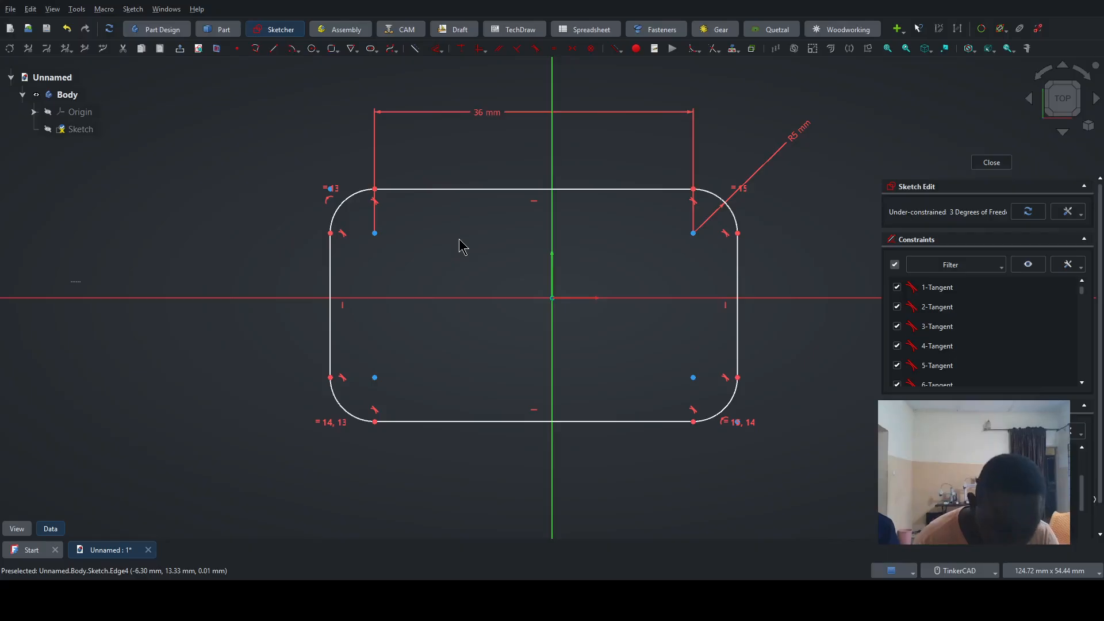
- Constrain the rounded rectangle's upper and left edges to equal length, and shift the profile sideways to sit roughly centred on the vertical axis
{"action": "left_click", "coordinate": [443, 188]}
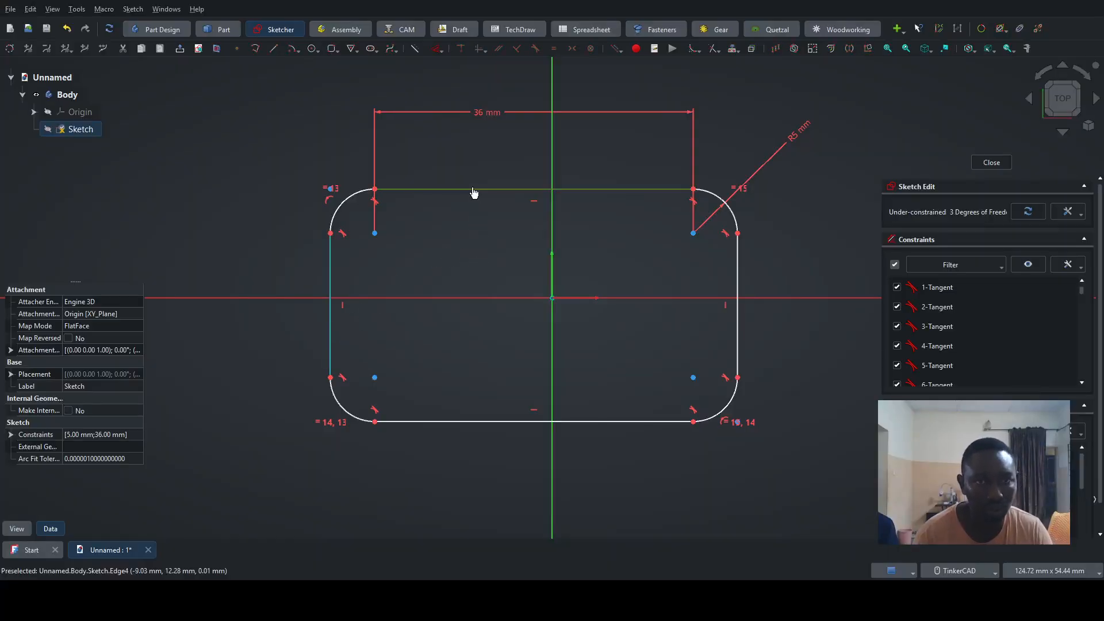
{"action": "left_click", "coordinate": [459, 226]}
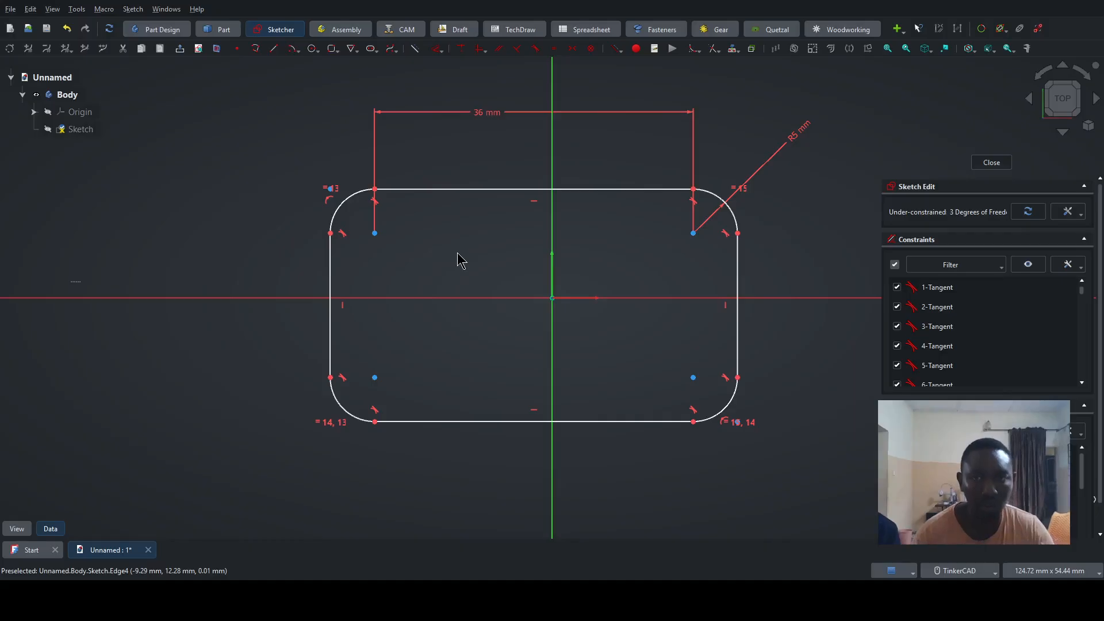
{"action": "left_click", "coordinate": [455, 189]}
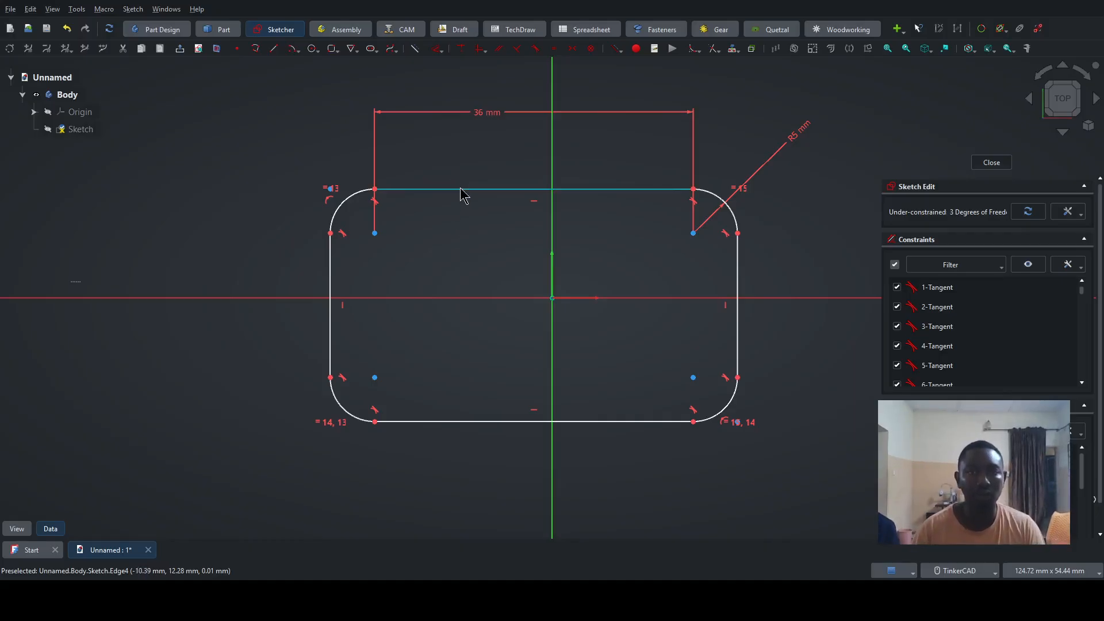
{"action": "left_click", "coordinate": [331, 281]}
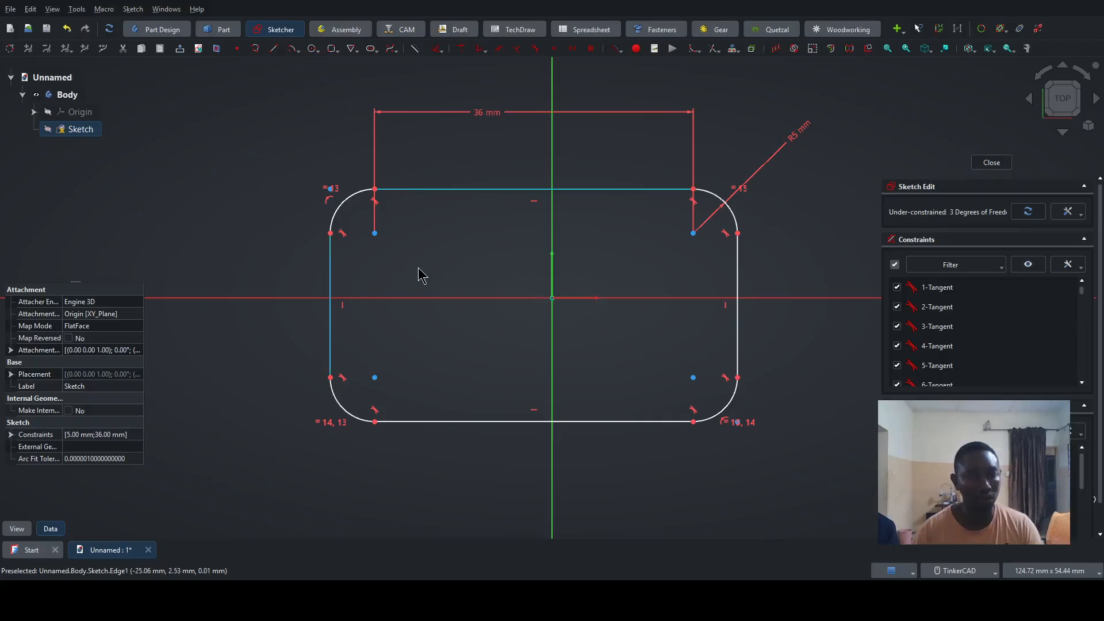
{"action": "key", "text": "e"}
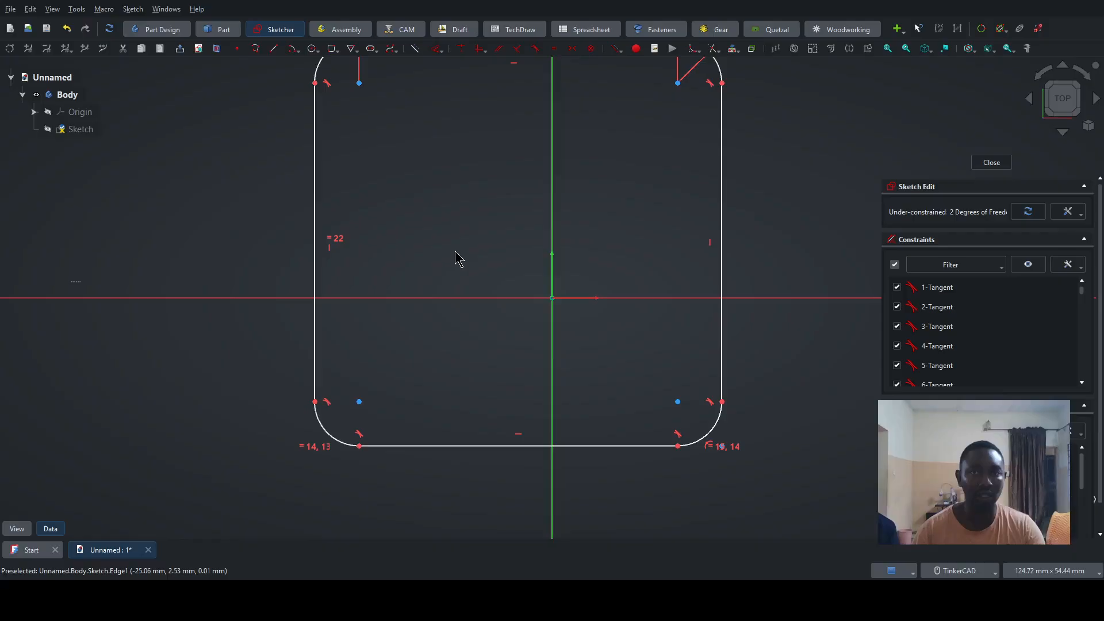
{"action": "scroll", "coordinate": [455, 251], "scroll_direction": "down", "scroll_amount": 3}
{"action": "middle_click_drag", "start_coordinate": [454, 228], "coordinate": [459, 266]}
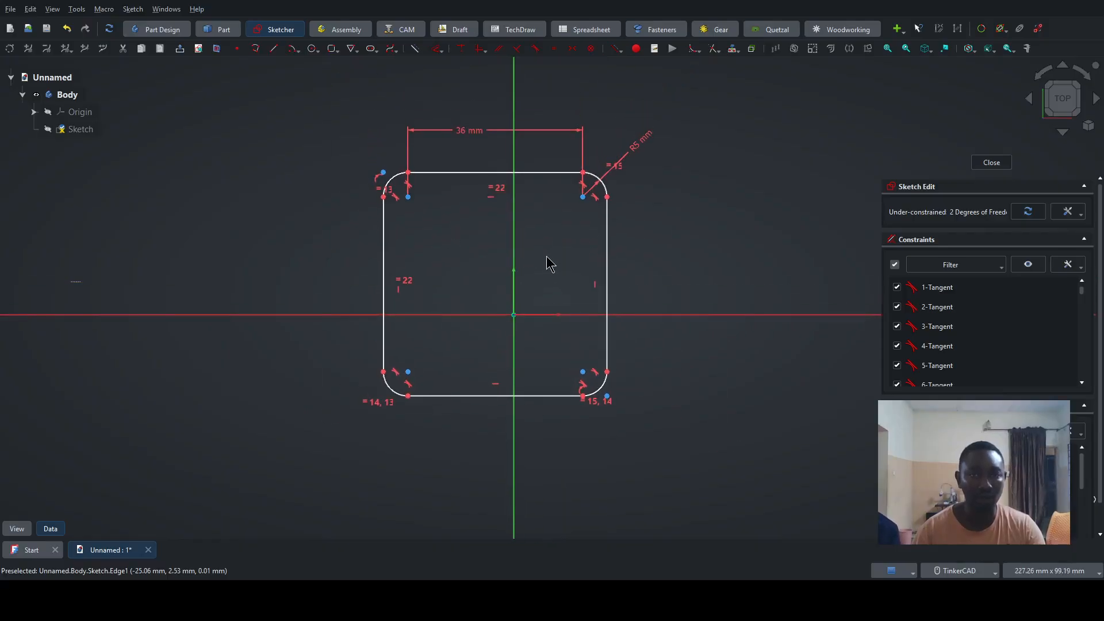
{"action": "mouse_move", "coordinate": [608, 256]}
{"action": "left_mouse_down"}
{"action": "mouse_move", "coordinate": [650, 261]}
{"action": "mouse_move", "coordinate": [613, 287]}
{"action": "mouse_move", "coordinate": [628, 280]}
{"action": "mouse_move", "coordinate": [627, 255]}
{"action": "left_mouse_up"}
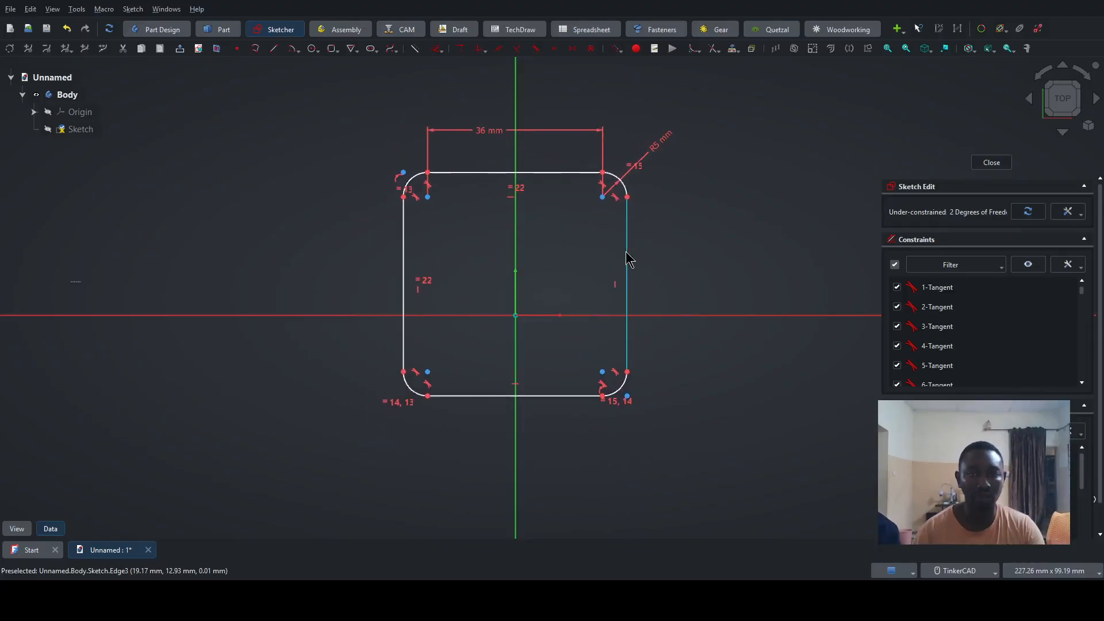
- Try constraining the lower-left corner arc centre to the vertical axis, and undo it
{"action": "left_click", "coordinate": [602, 204]}
{"action": "left_click", "coordinate": [584, 227]}
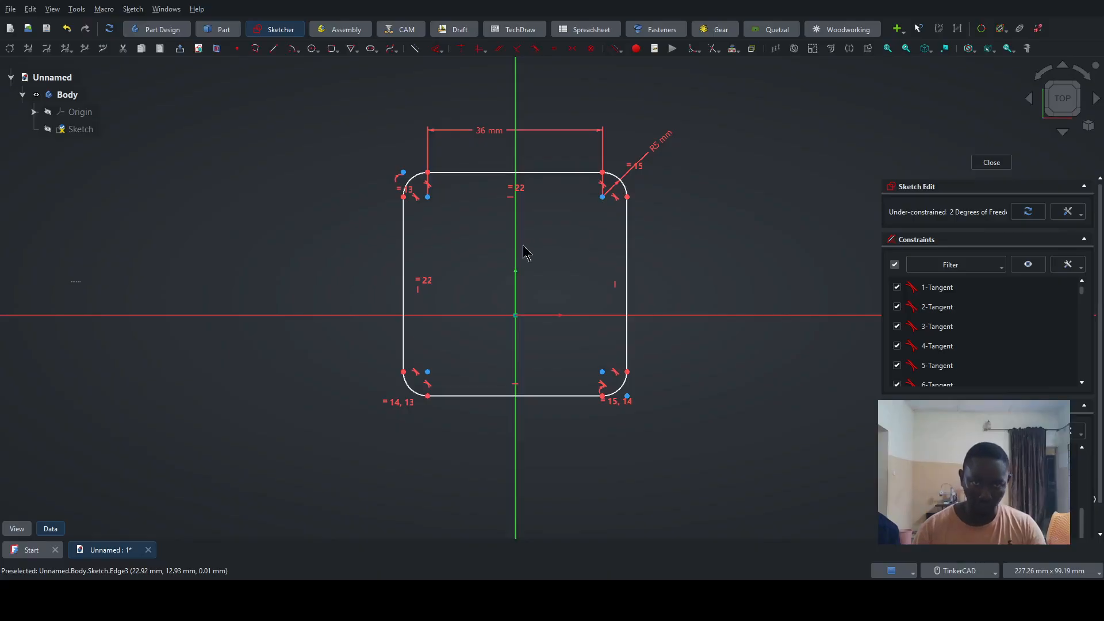
{"action": "left_click", "coordinate": [519, 247]}
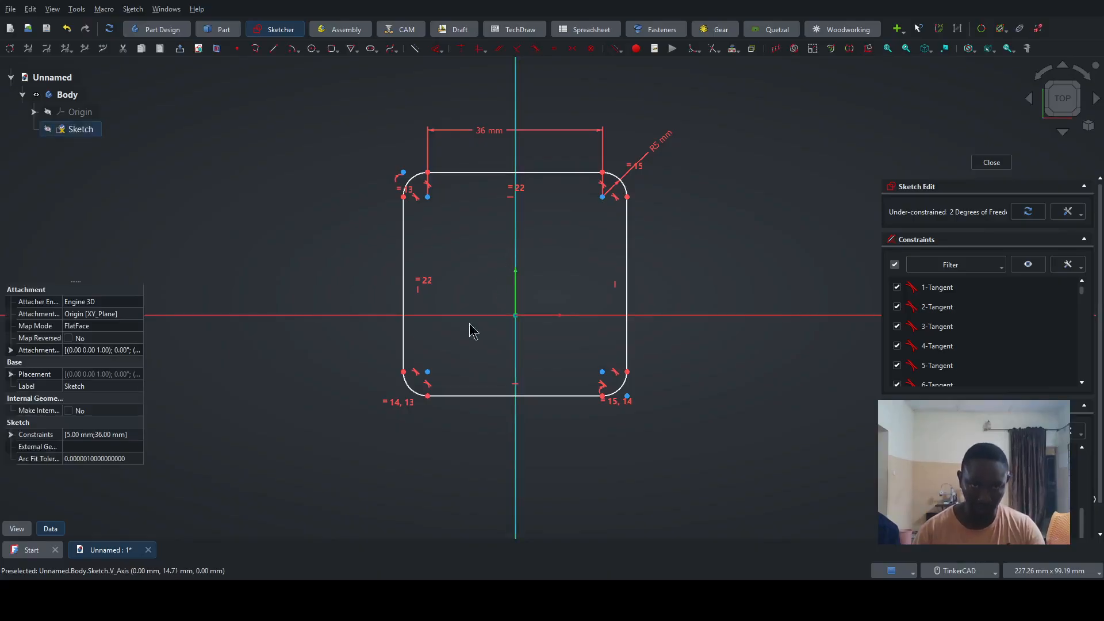
{"action": "left_click", "coordinate": [428, 373]}
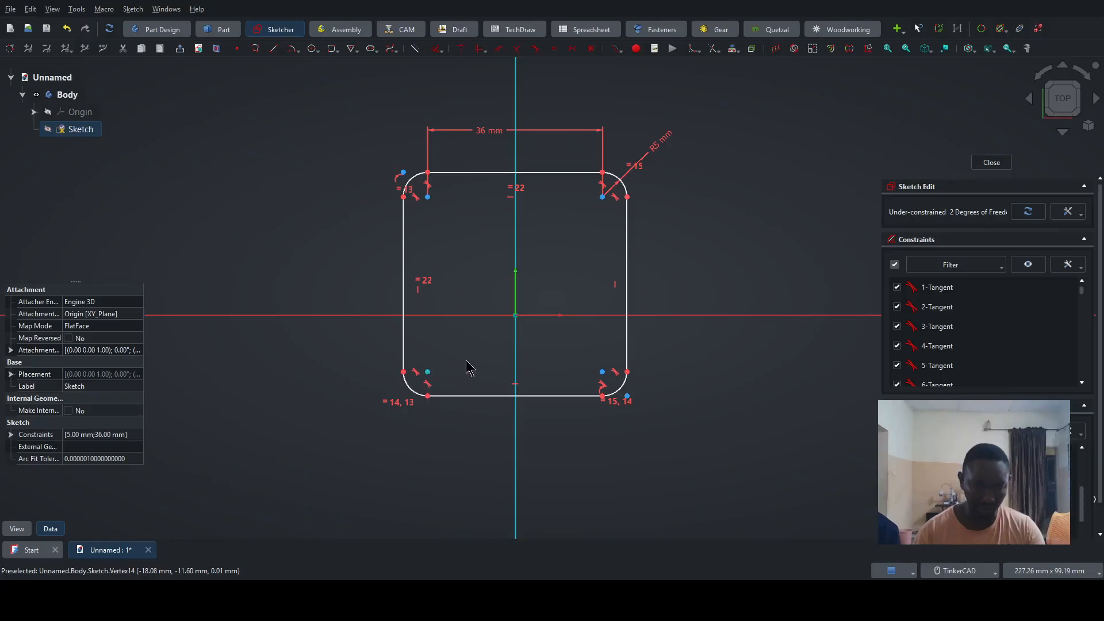
{"action": "key", "text": "o"}
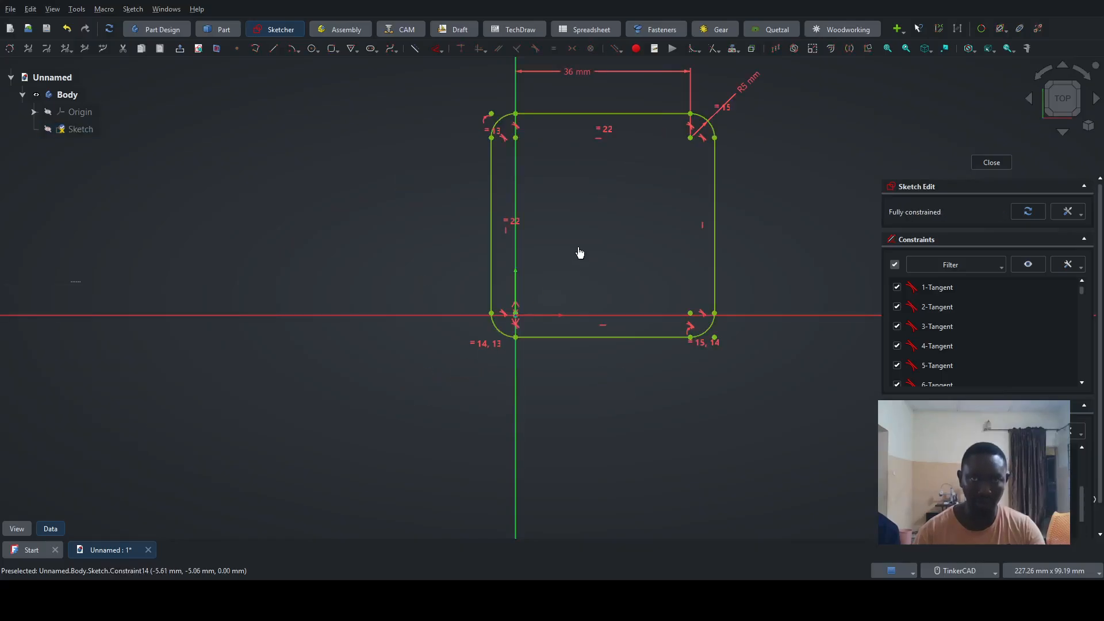
{"action": "key", "text": "ctrl+z"}
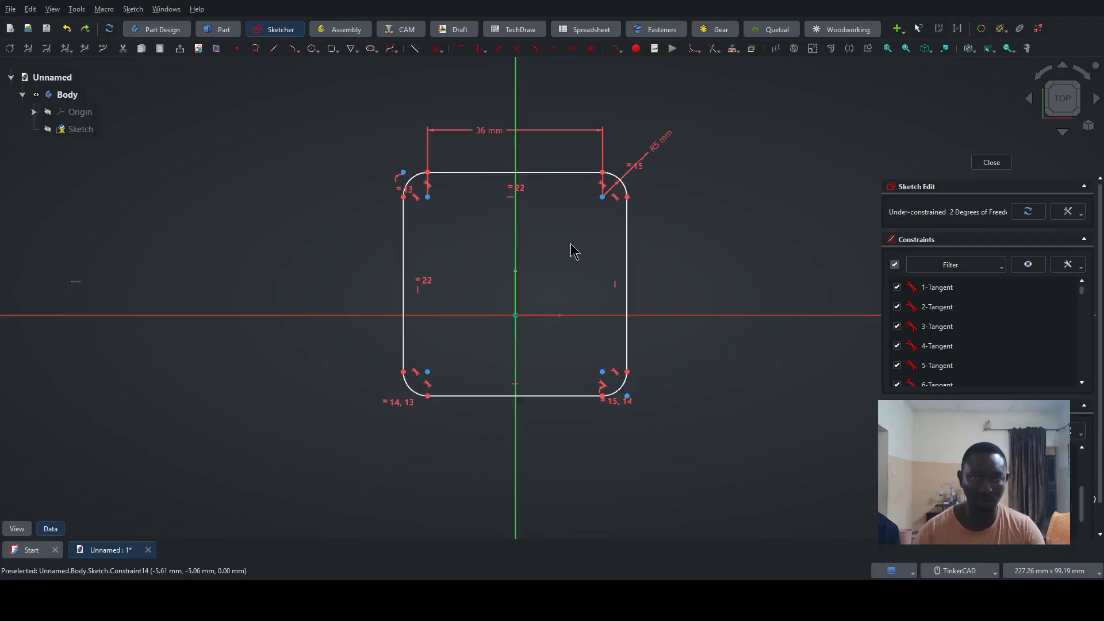
- Constrain the two upper corner arc centres to be symmetric about the vertical axis
{"action": "scroll", "coordinate": [556, 225], "scroll_direction": "up", "scroll_amount": 2}
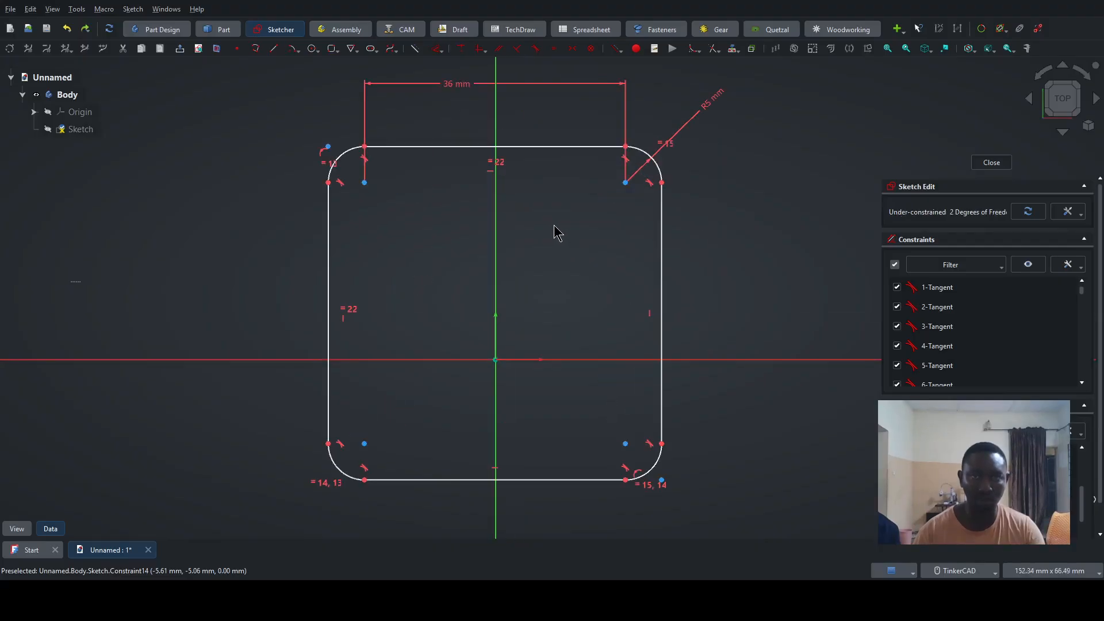
{"action": "left_click", "coordinate": [625, 183]}
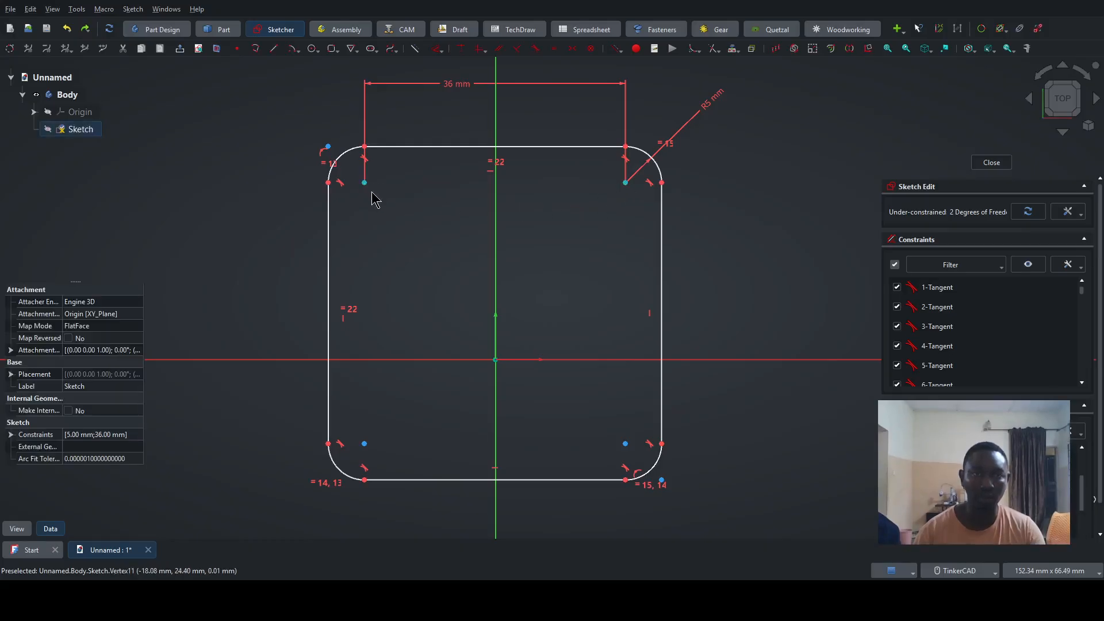
{"action": "left_click", "coordinate": [496, 249]}
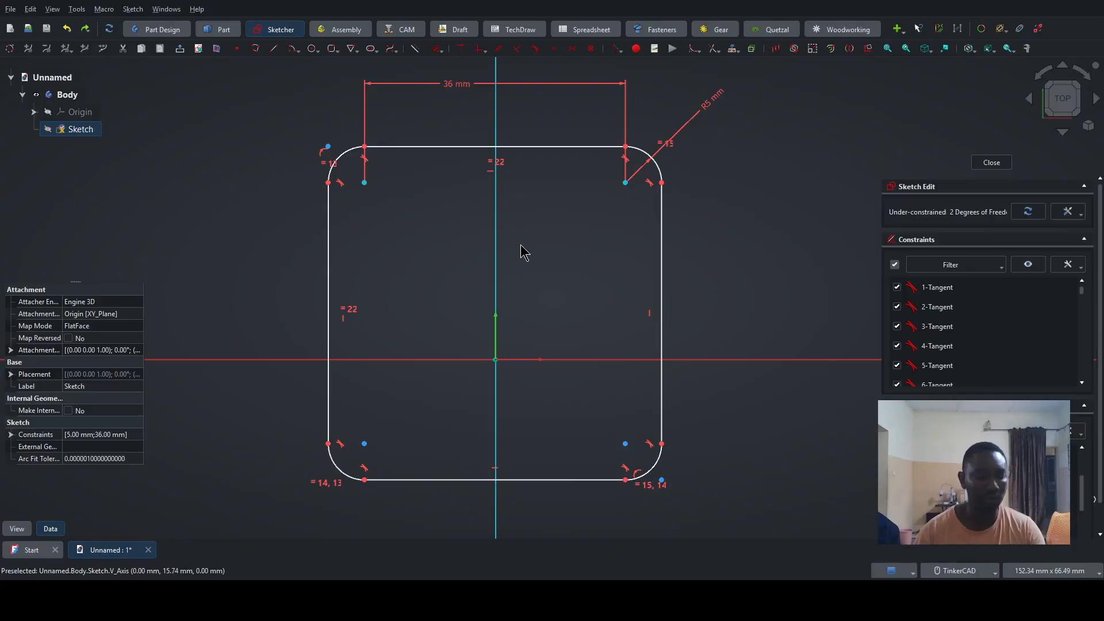
{"action": "key", "text": "s"}
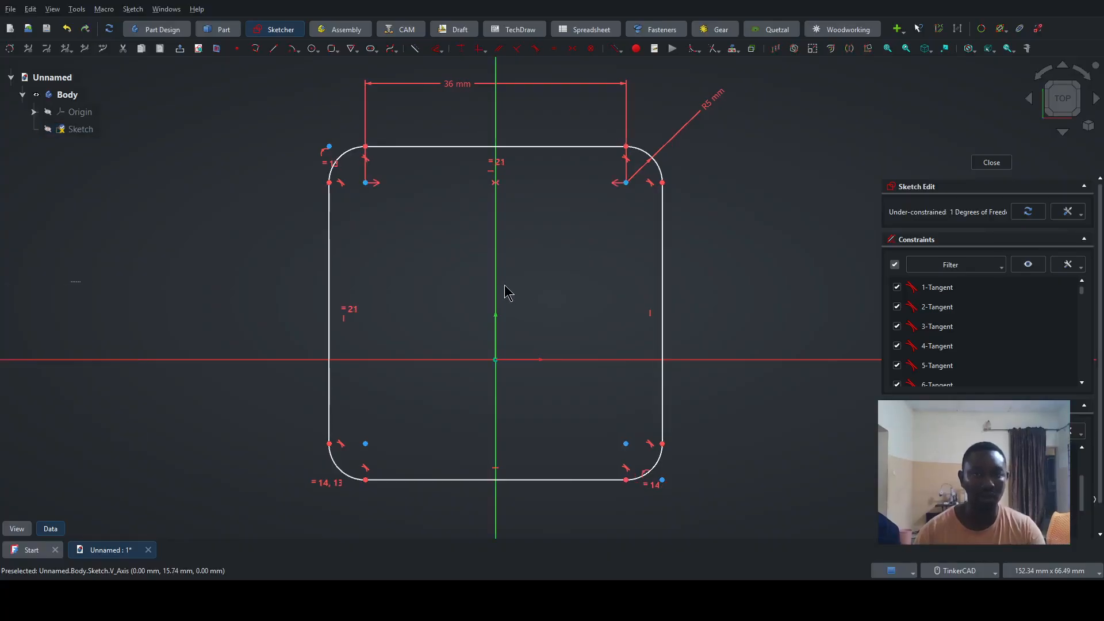
- Constrain the upper-left and lower-left corner arc centres to be symmetric about the horizontal axis
{"action": "left_click", "coordinate": [366, 444]}
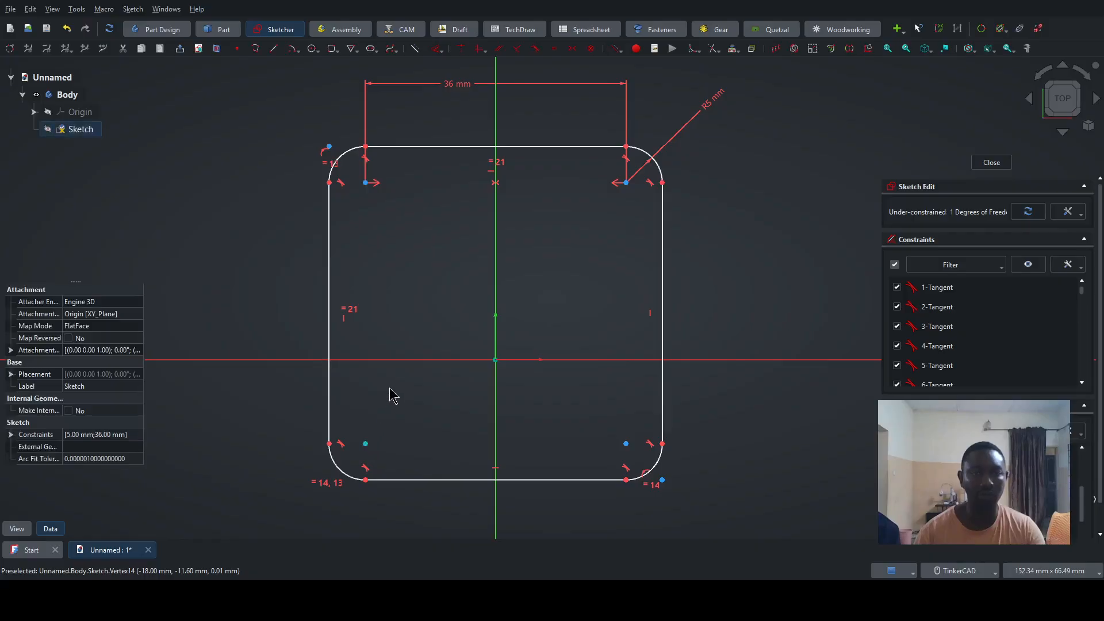
{"action": "left_click", "coordinate": [391, 360]}
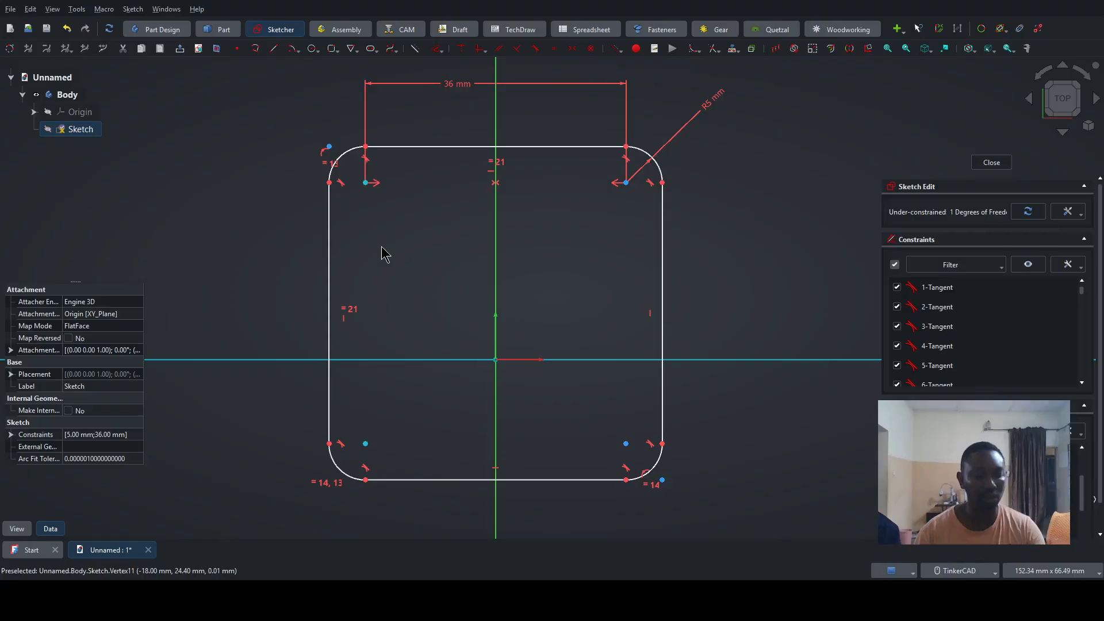
{"action": "key", "text": "s"}
{"action": "scroll", "coordinate": [589, 311], "scroll_direction": "down", "scroll_amount": 3}
{"action": "scroll", "coordinate": [569, 377], "scroll_direction": "up", "scroll_amount": 3}
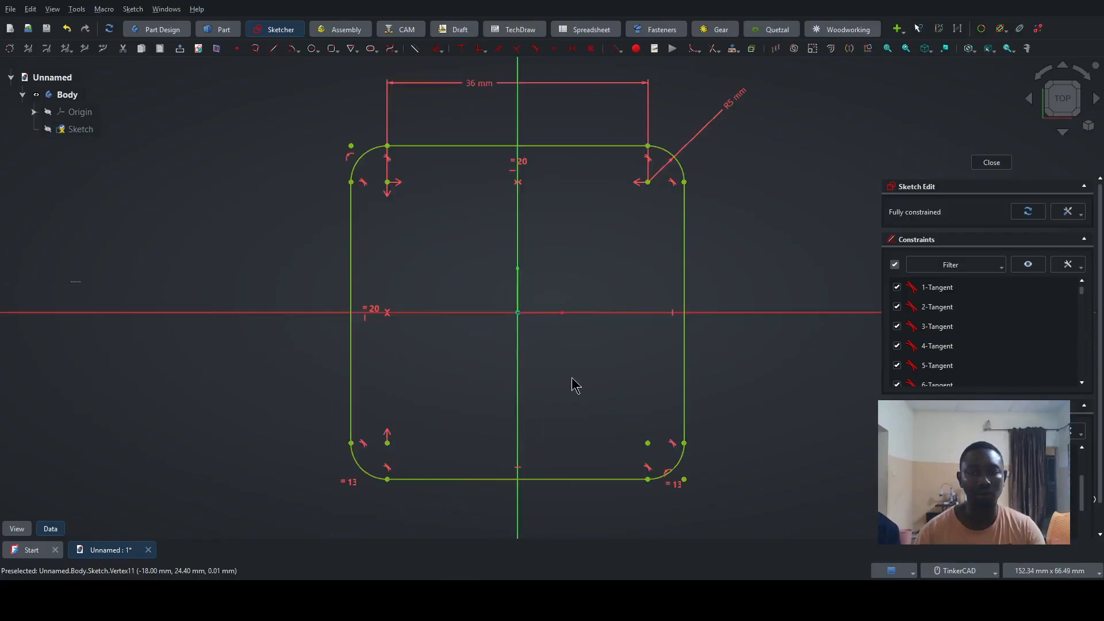
{"action": "middle_click_drag", "start_coordinate": [575, 379], "coordinate": [578, 369]}
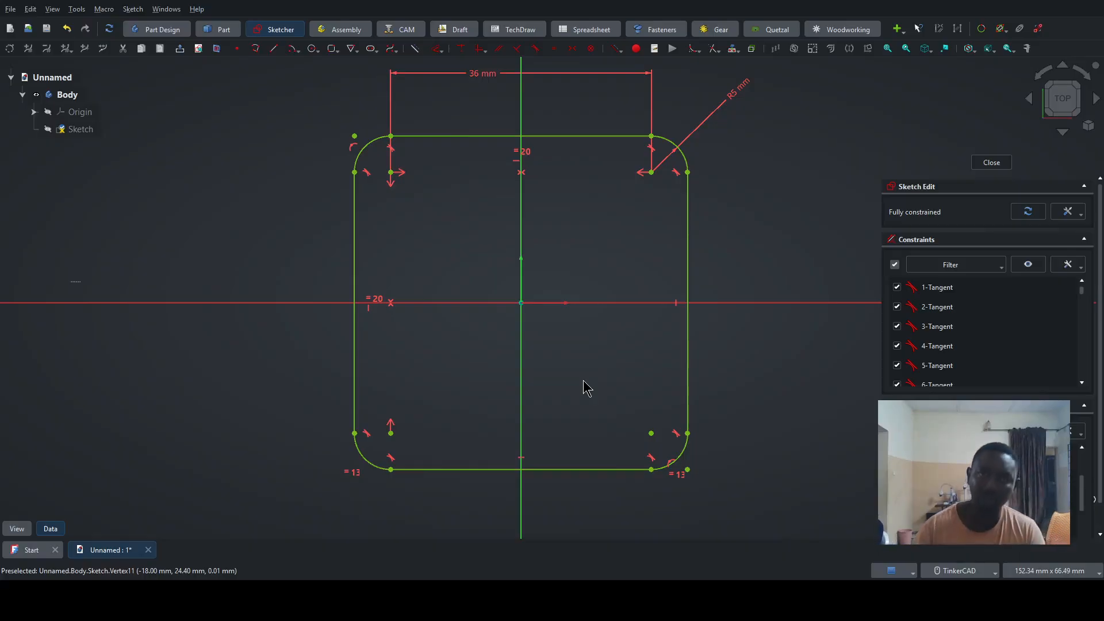
- Draw a circle of 27 mm diameter centred on the sketch origin
{"action": "left_click", "coordinate": [313, 48]}
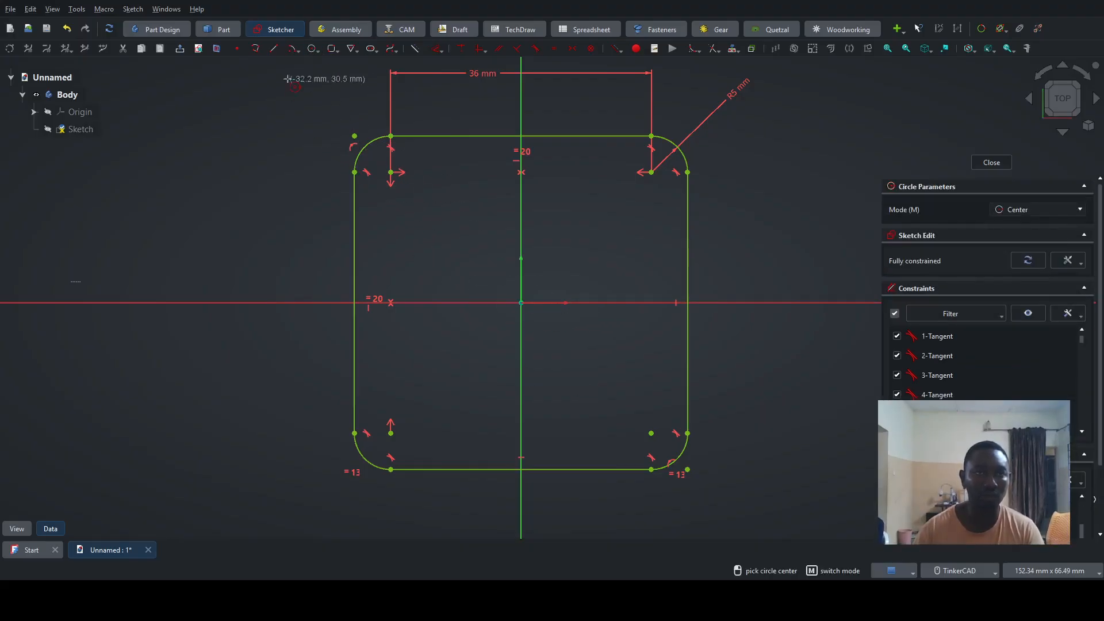
{"action": "left_click", "coordinate": [521, 301]}
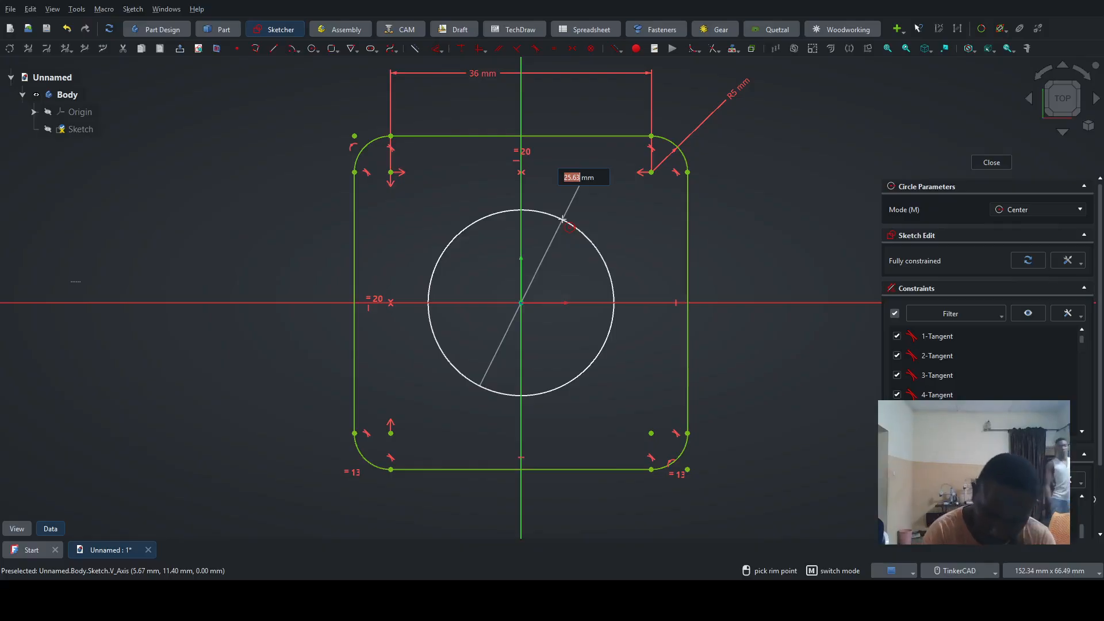
{"action": "type", "text": "27"}
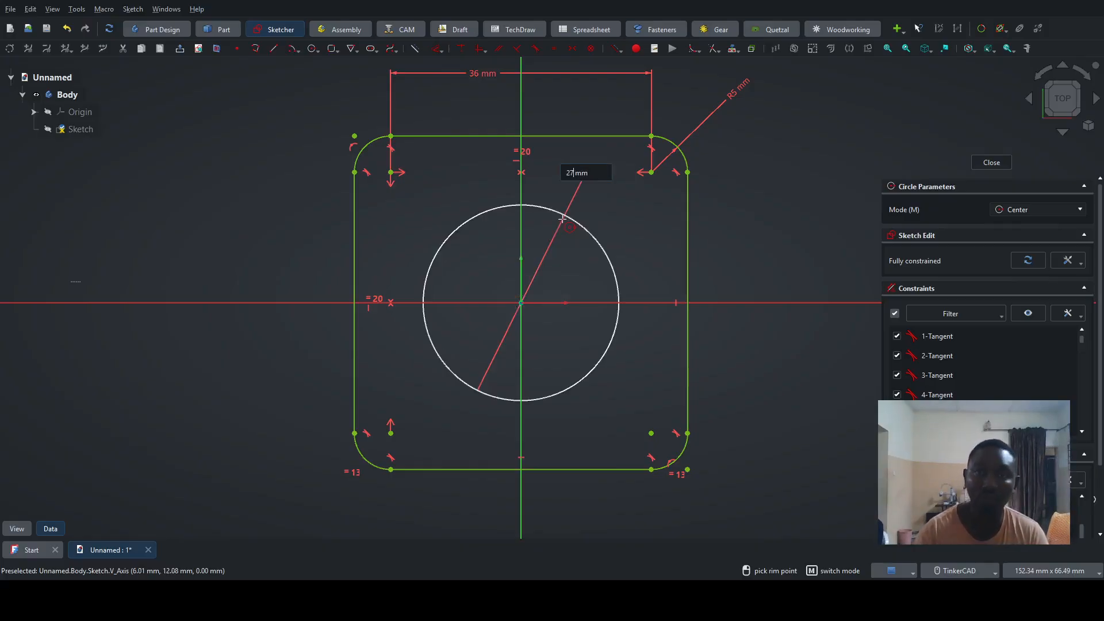
{"action": "key", "text": "Return"}
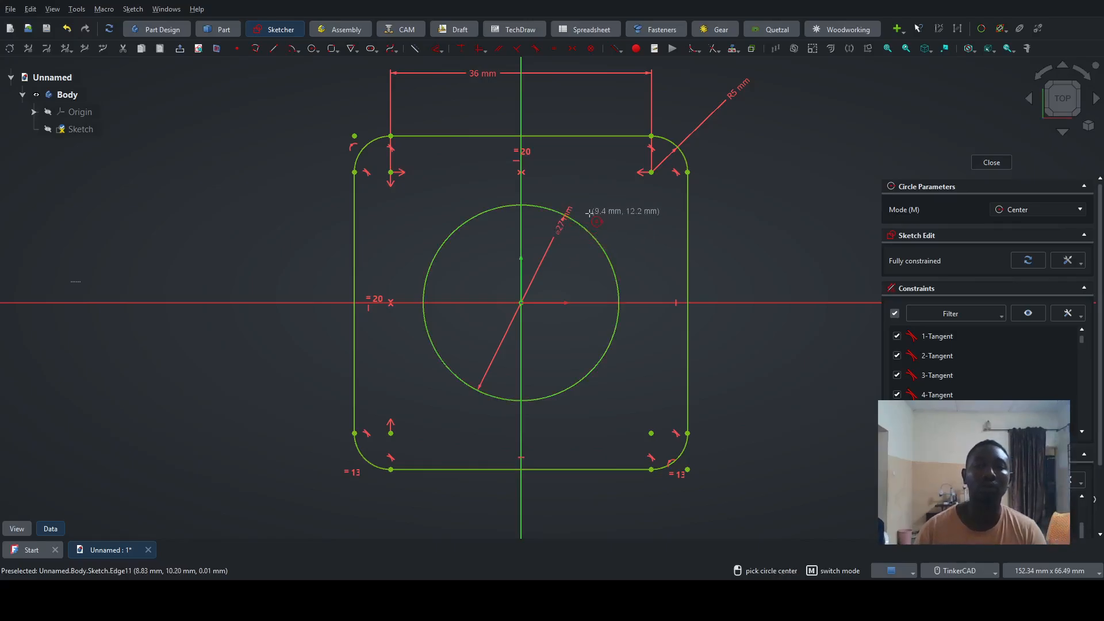
{"action": "key", "text": "Escape"}
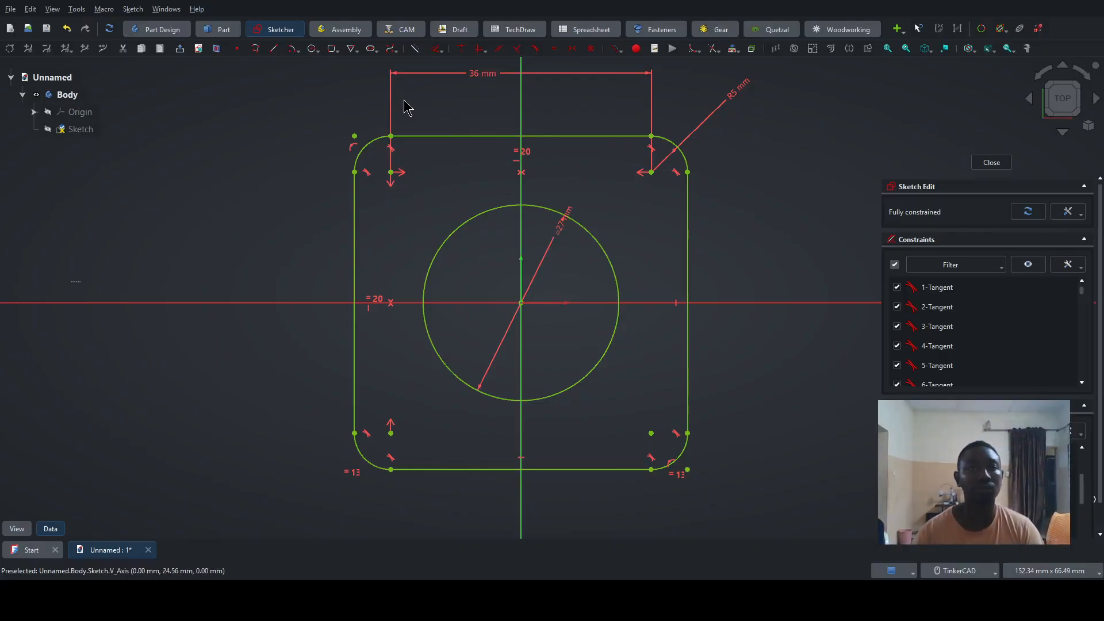
- Draw a circle of 6 mm diameter centred on the upper-right corner arc's centre
{"action": "left_click", "coordinate": [311, 49]}
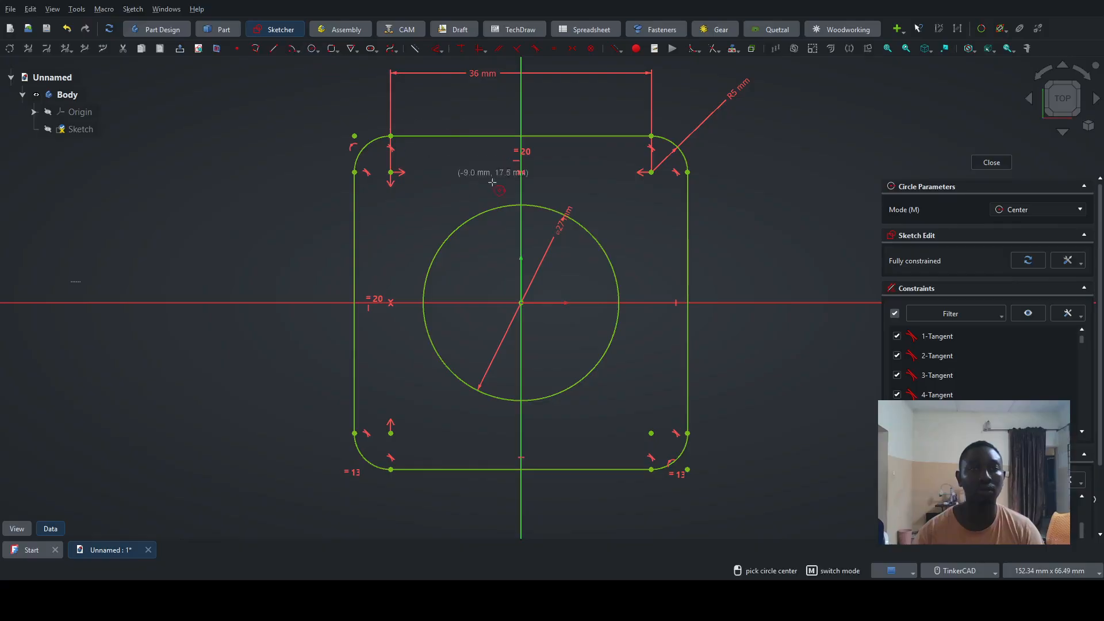
{"action": "scroll", "coordinate": [662, 200], "scroll_direction": "up", "scroll_amount": 5}
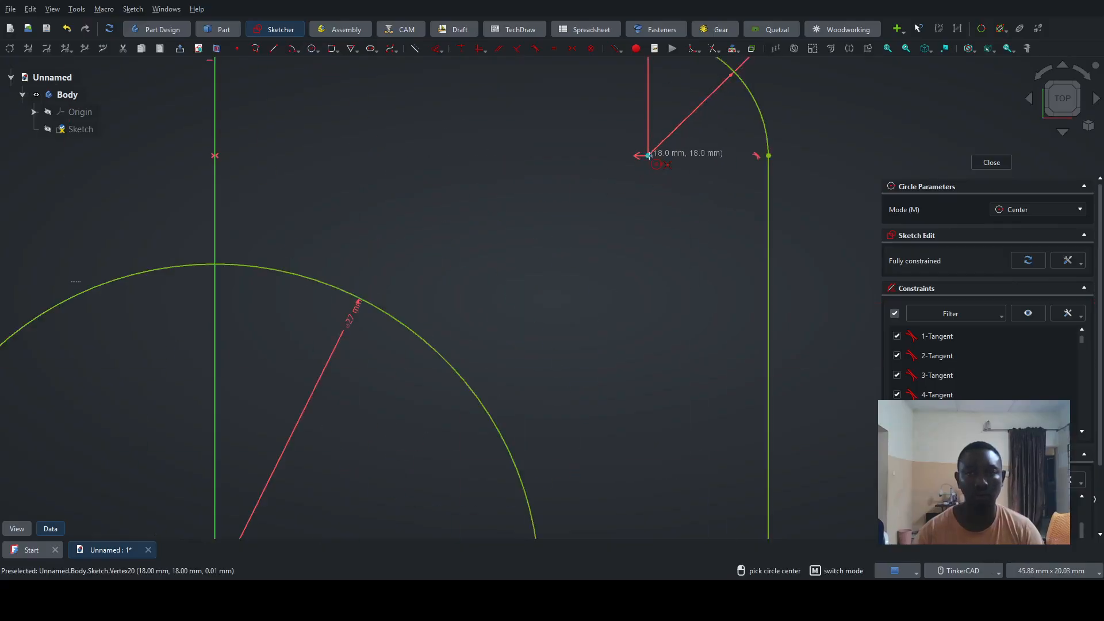
{"action": "left_click", "coordinate": [649, 156]}
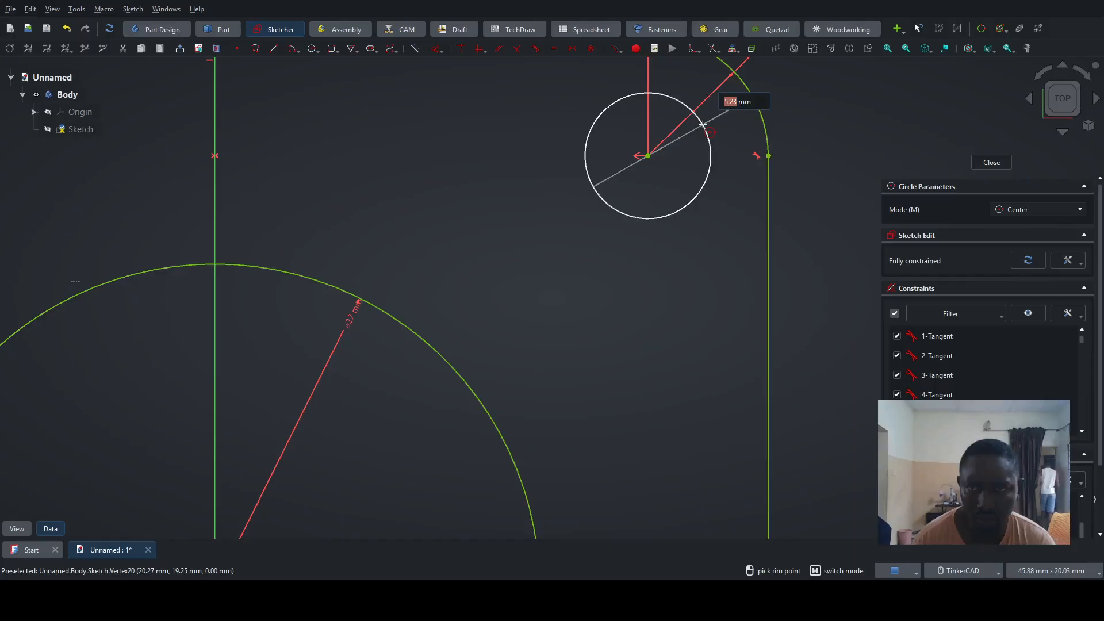
{"action": "type", "text": "6"}
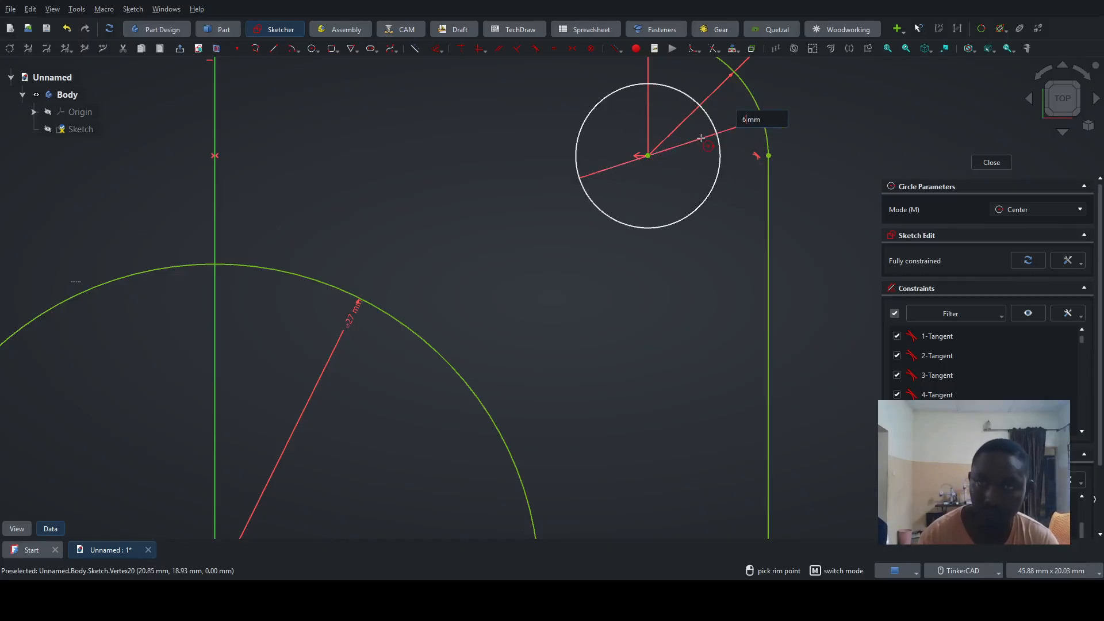
{"action": "key", "text": "Return"}
{"action": "scroll", "coordinate": [613, 275], "scroll_direction": "down", "scroll_amount": 6}
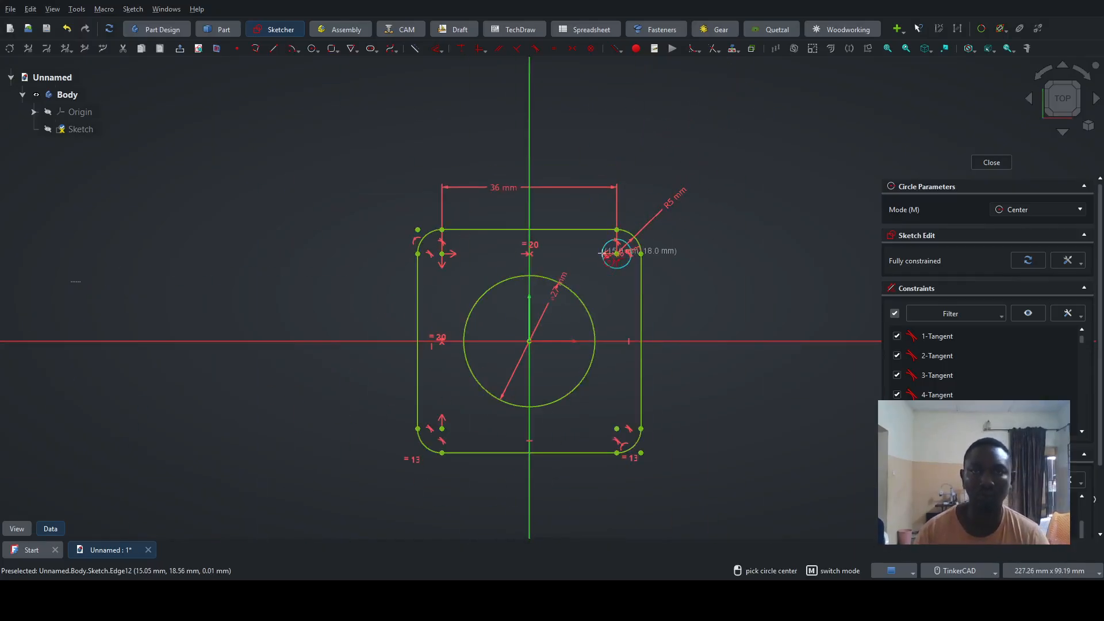
{"action": "middle_click_drag", "start_coordinate": [610, 292], "coordinate": [654, 225]}
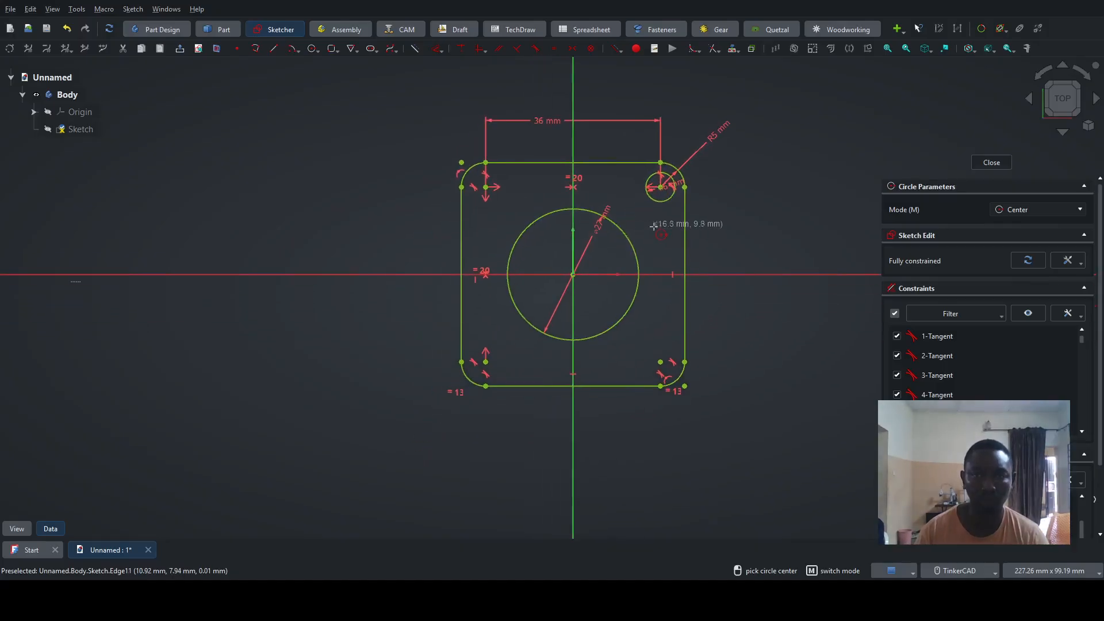
{"action": "key", "text": "Escape"}
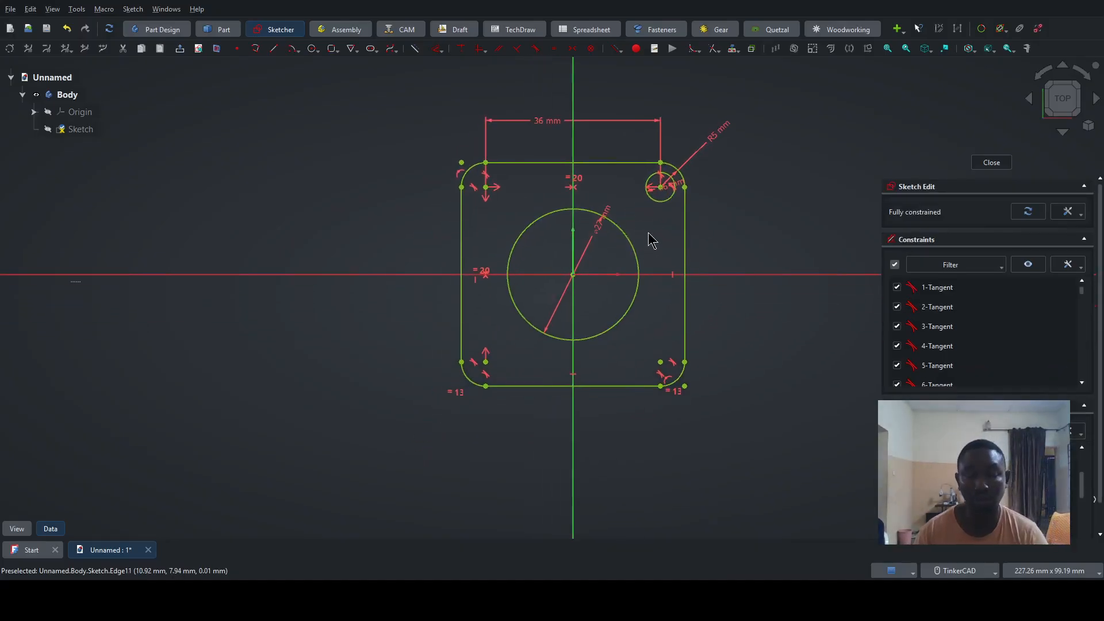
{"action": "scroll", "coordinate": [652, 238], "scroll_direction": "up", "scroll_amount": 2}
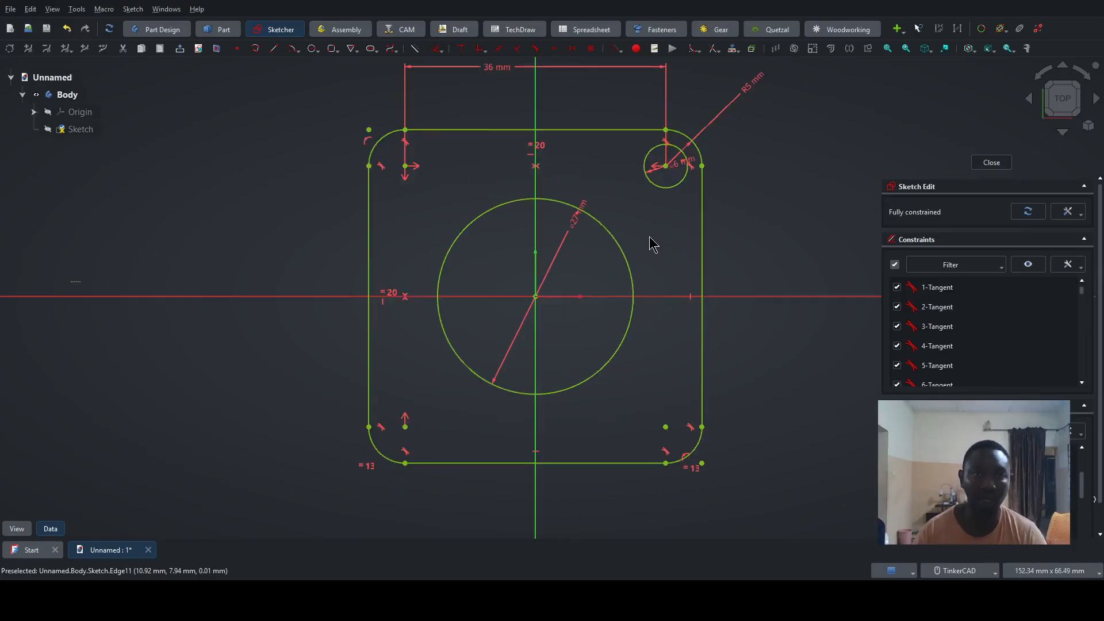
{"action": "left_click", "coordinate": [312, 49]}
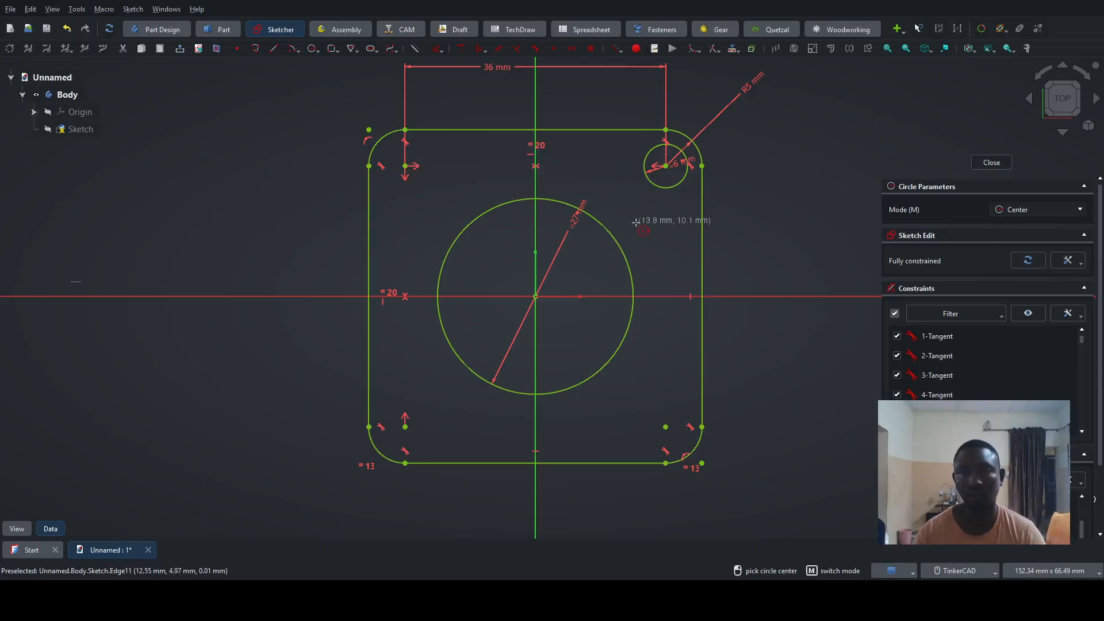
{"action": "key", "text": "Escape"}
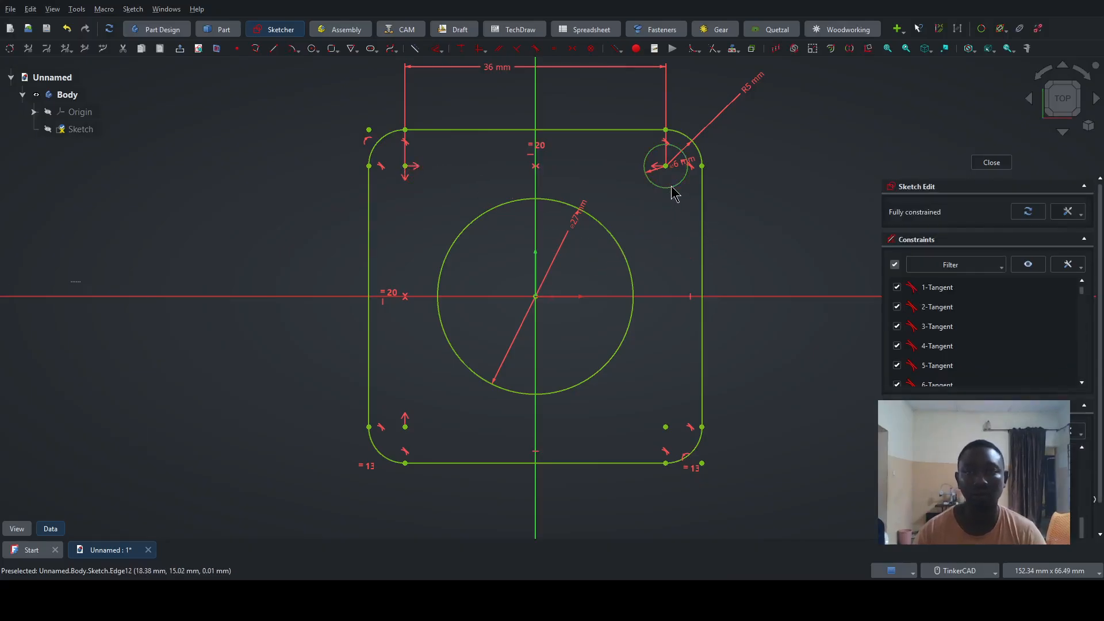
- Mirror the upper-right 6 mm circle across the vertical axis with the Symmetry tool, keeping the original
{"action": "left_click", "coordinate": [672, 187]}
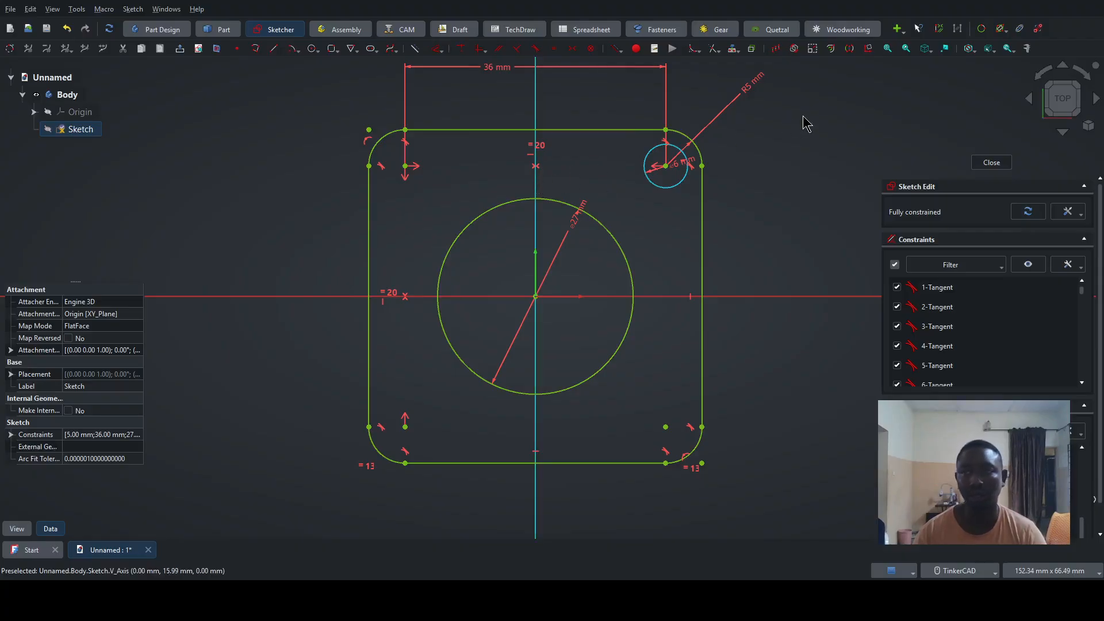
{"action": "left_click", "coordinate": [850, 49]}
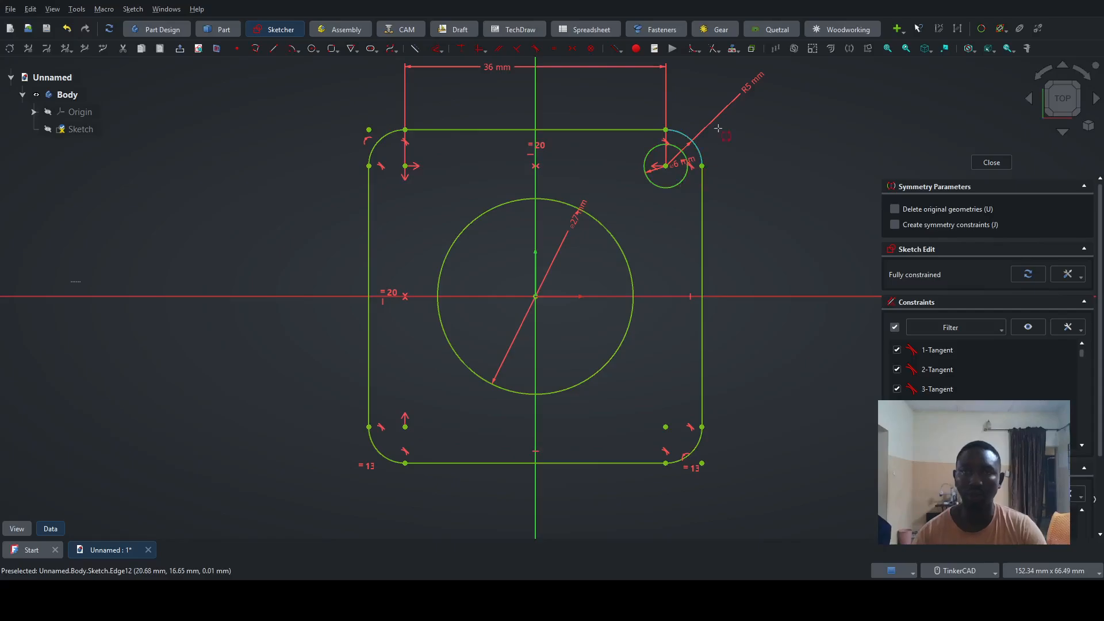
{"action": "left_click", "coordinate": [536, 184]}
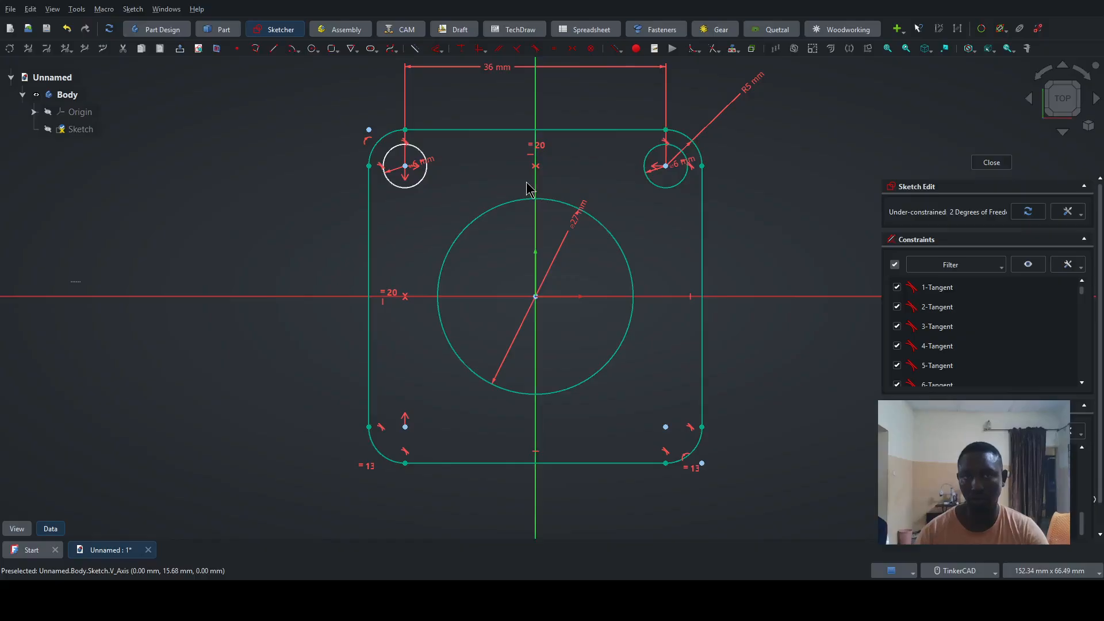
- Offset the upper-left circle slightly, then constrain its centre coincident with the upper-left corner arc's centre
{"action": "scroll", "coordinate": [412, 181], "scroll_direction": "up", "scroll_amount": 3}
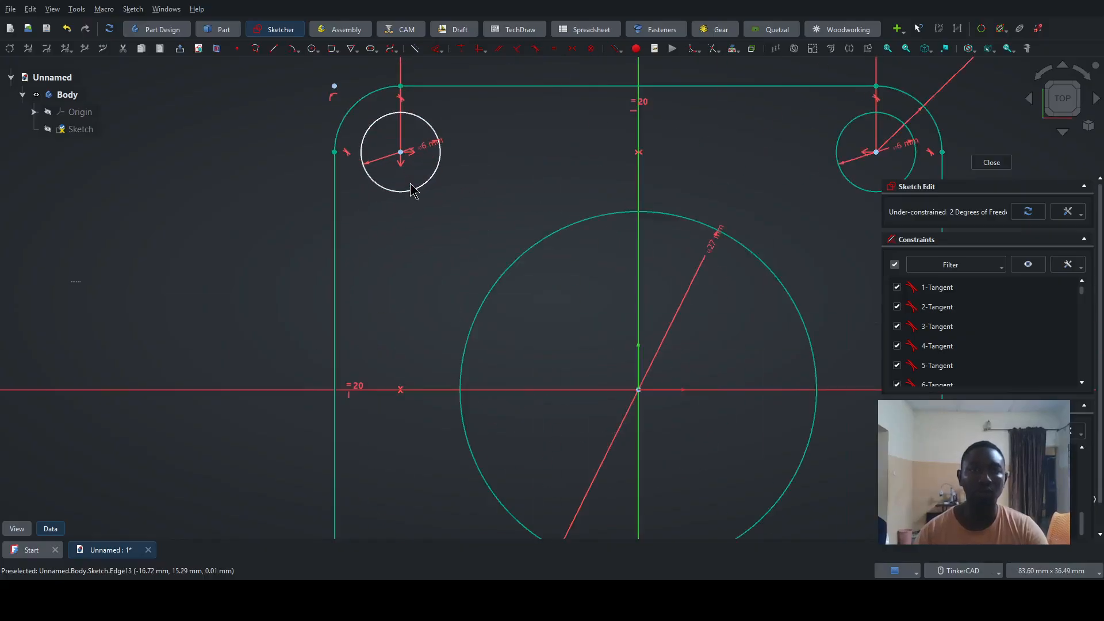
{"action": "left_click_drag", "start_coordinate": [400, 158], "coordinate": [440, 222]}
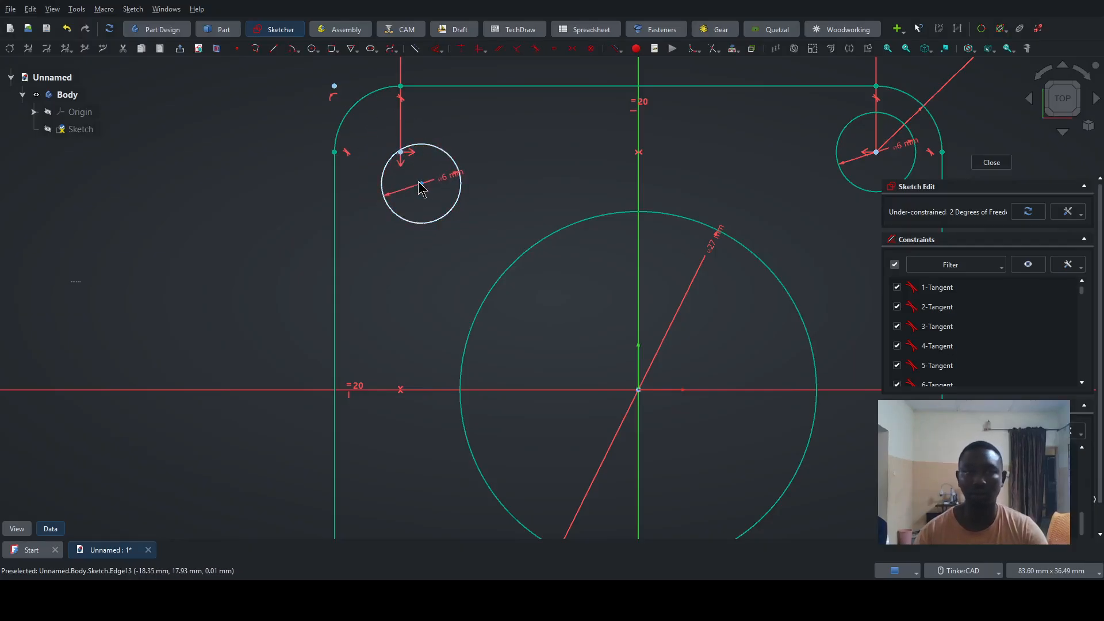
{"action": "left_click_drag", "start_coordinate": [421, 184], "coordinate": [418, 177]}
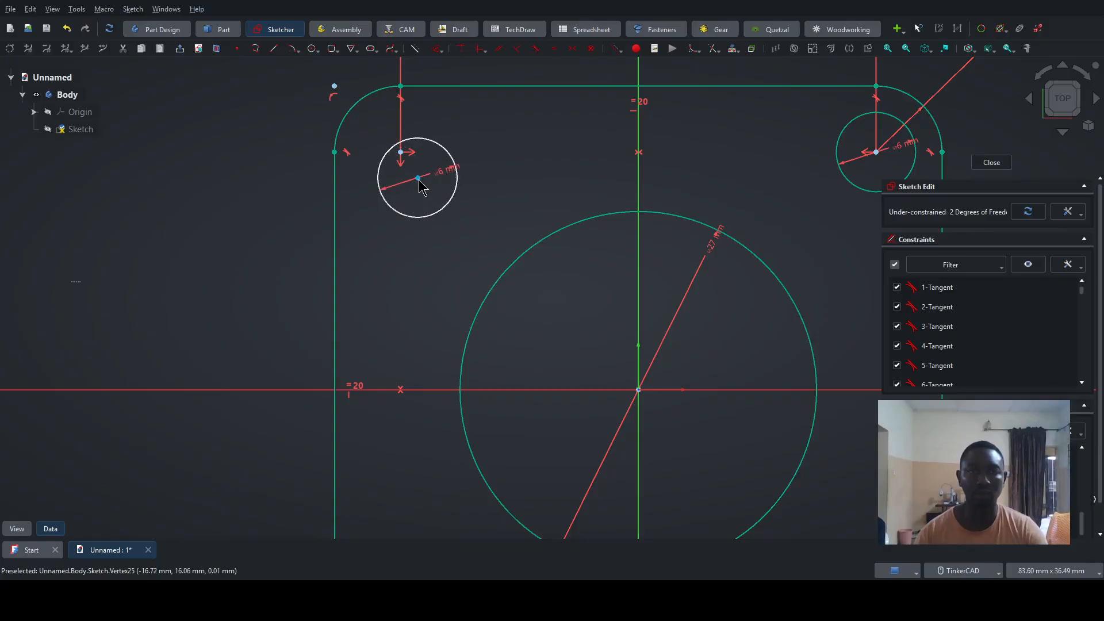
{"action": "left_click", "coordinate": [420, 182]}
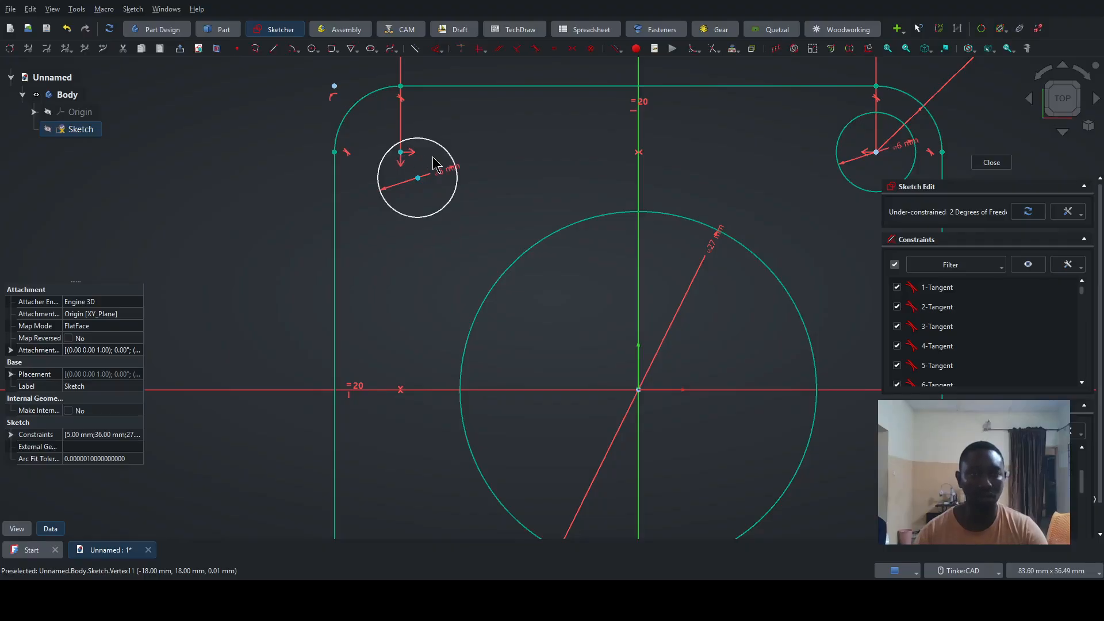
{"action": "key", "text": "c"}
- Mirror both upper 6 mm circles across the horizontal axis with the Symmetry tool, keeping the originals
{"action": "scroll", "coordinate": [520, 181], "scroll_direction": "down", "scroll_amount": 3}
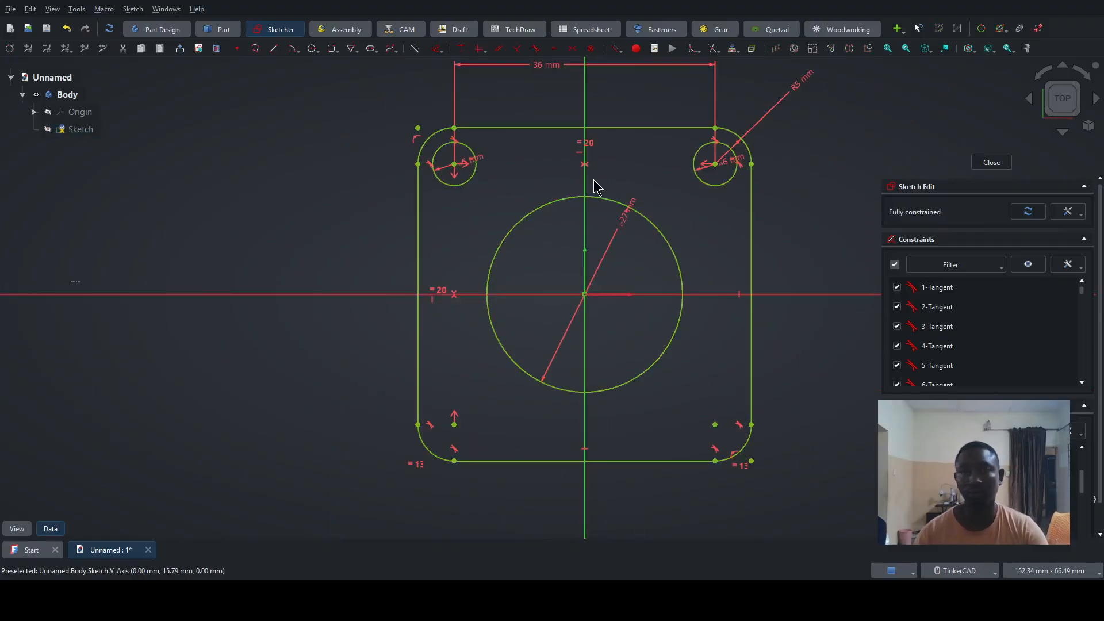
{"action": "left_click", "coordinate": [719, 190]}
{"action": "left_click", "coordinate": [471, 182]}
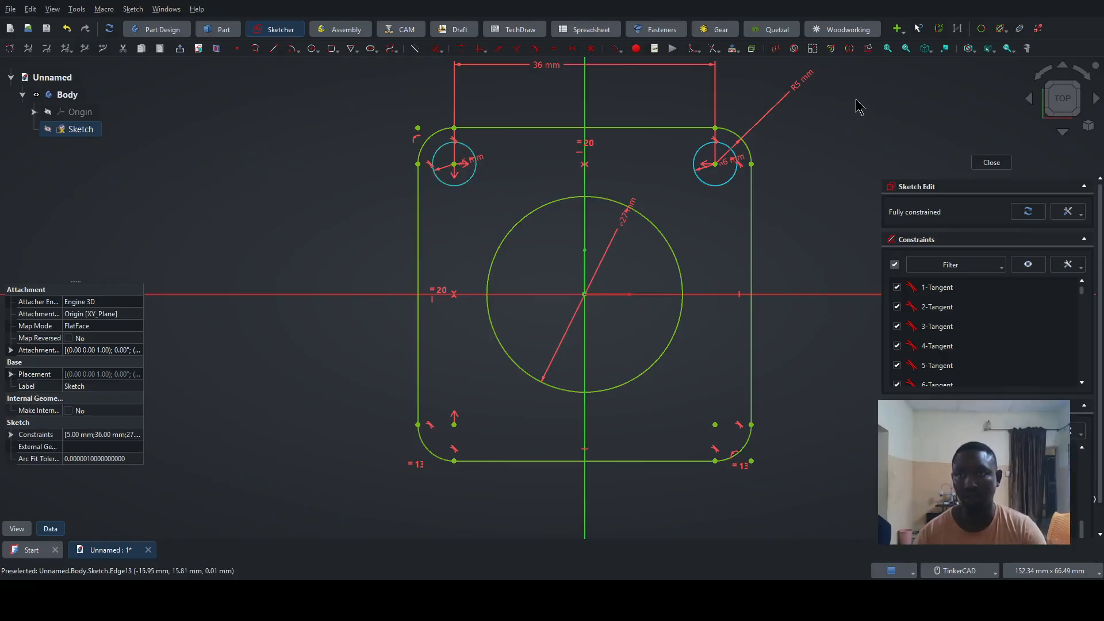
{"action": "left_click", "coordinate": [850, 49]}
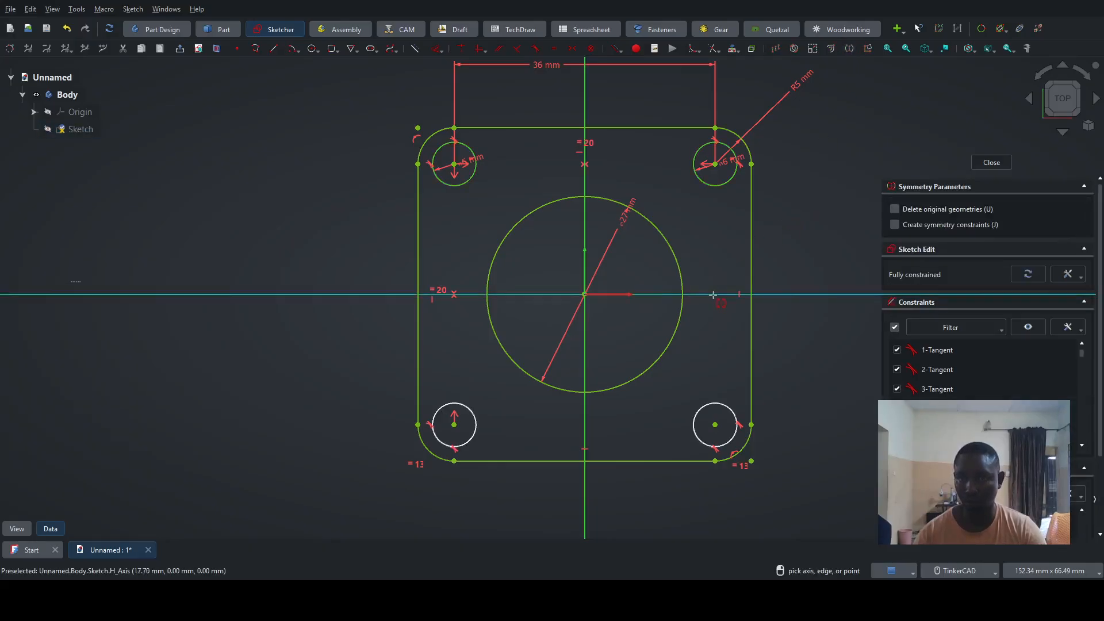
{"action": "left_click", "coordinate": [712, 295]}
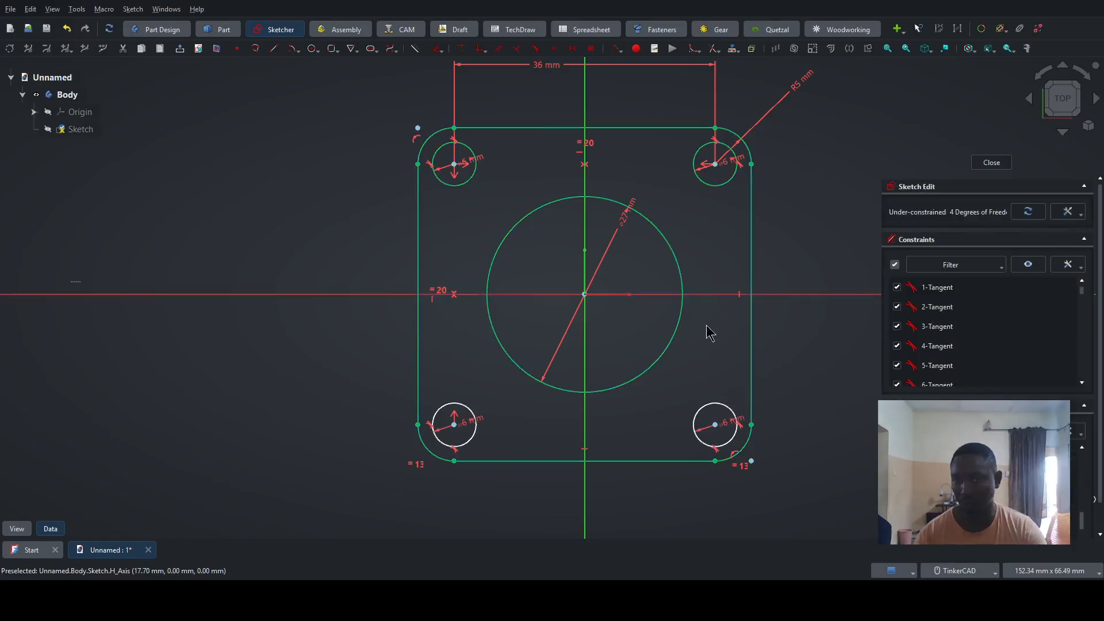
- Move the lower-left circle slightly aside and constrain its centre coincident with the lower-left corner arc's centre
{"action": "scroll", "coordinate": [505, 426], "scroll_direction": "up", "scroll_amount": 5}
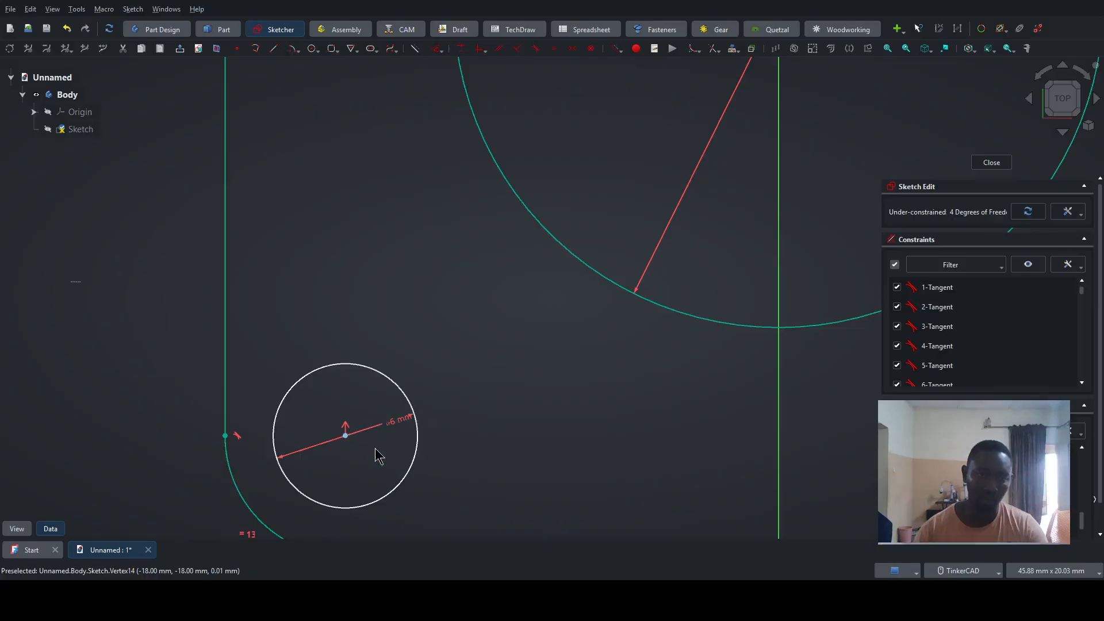
{"action": "mouse_move", "coordinate": [418, 461]}
{"action": "left_mouse_down"}
{"action": "mouse_move", "coordinate": [434, 446]}
{"action": "mouse_move", "coordinate": [428, 455]}
{"action": "left_mouse_up"}
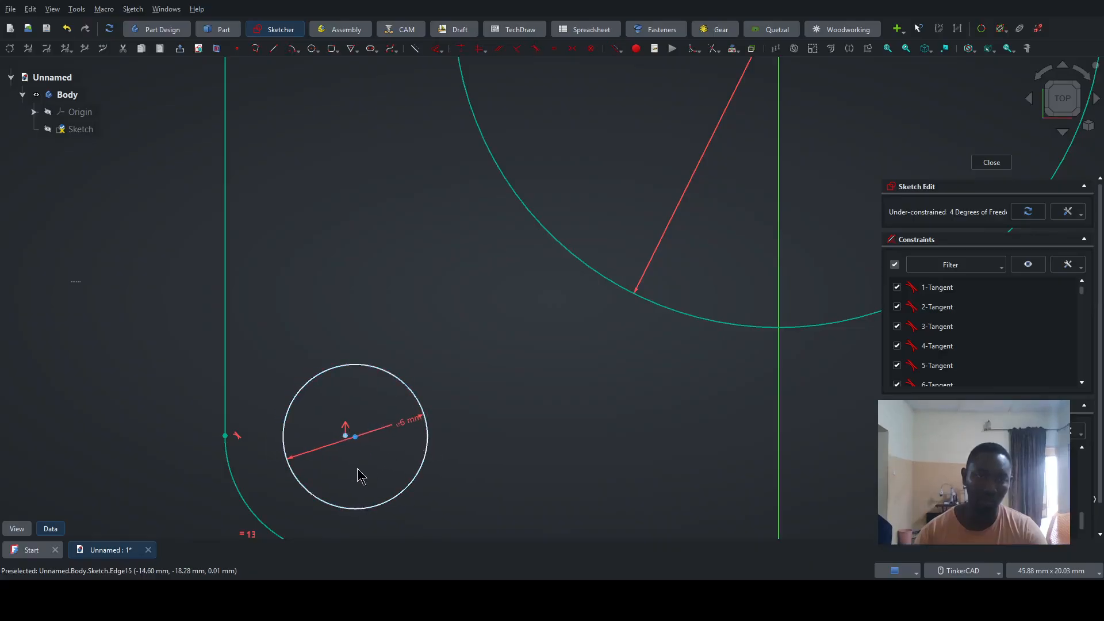
{"action": "left_click", "coordinate": [356, 437]}
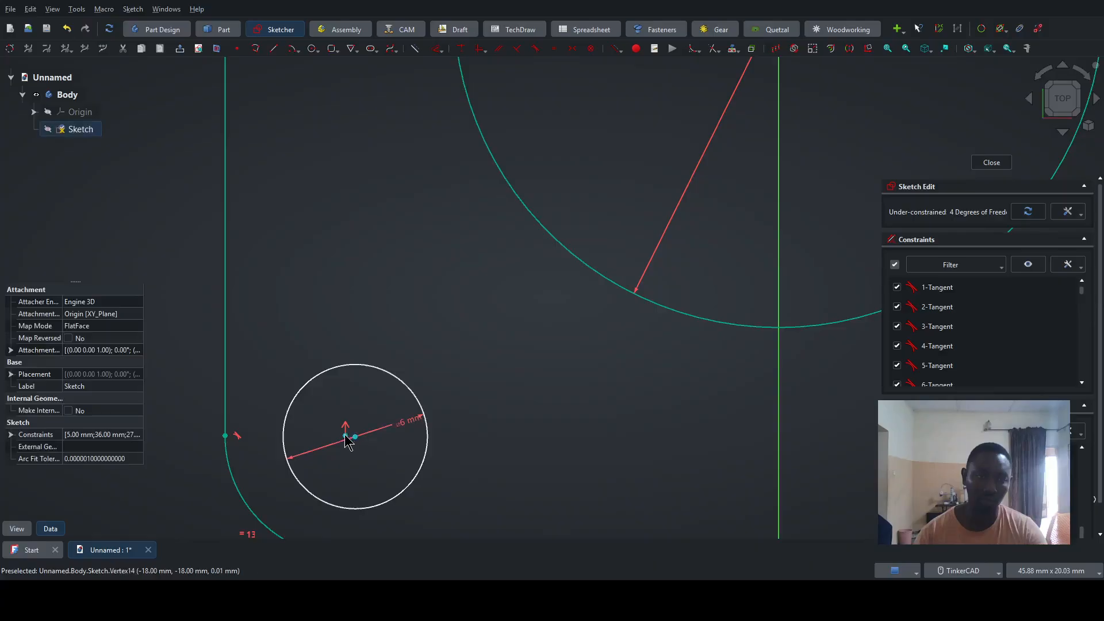
{"action": "key", "text": "c"}
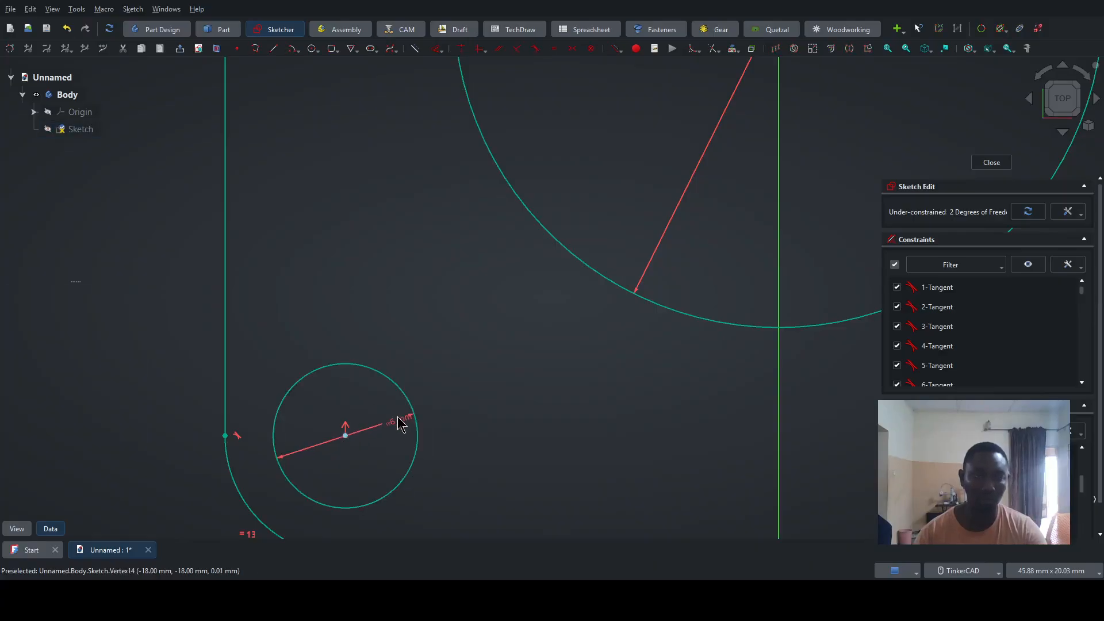
- Move the lower-right circle slightly aside and constrain its centre coincident with the lower-right corner arc's centre
{"action": "scroll", "coordinate": [397, 417], "scroll_direction": "down", "scroll_amount": 7}
{"action": "scroll", "coordinate": [606, 425], "scroll_direction": "up", "scroll_amount": 5}
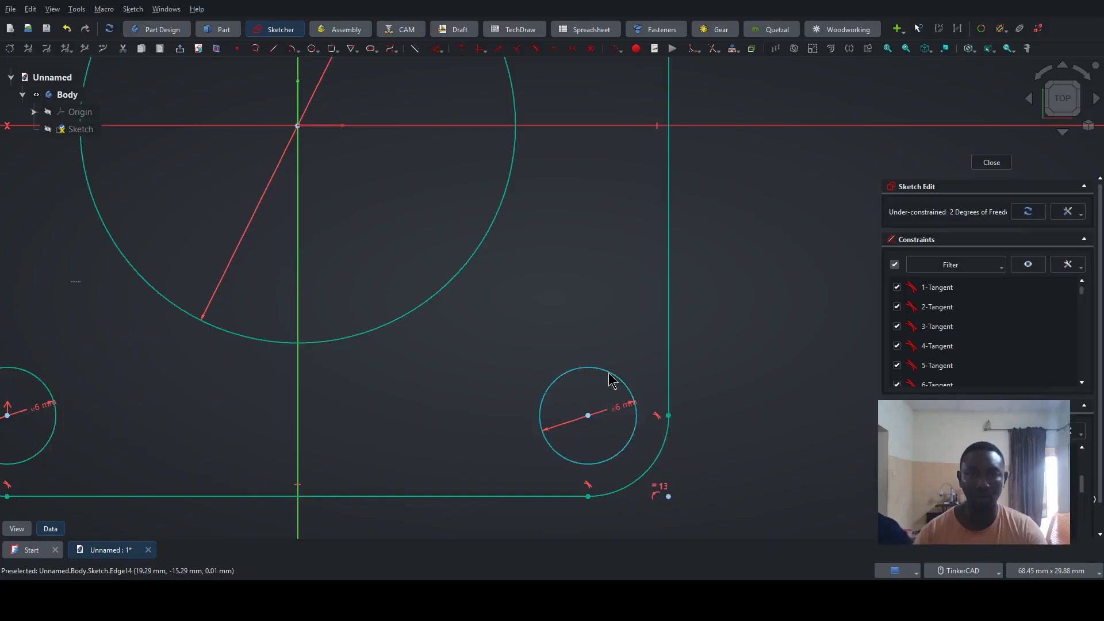
{"action": "left_click_drag", "start_coordinate": [606, 371], "coordinate": [610, 361]}
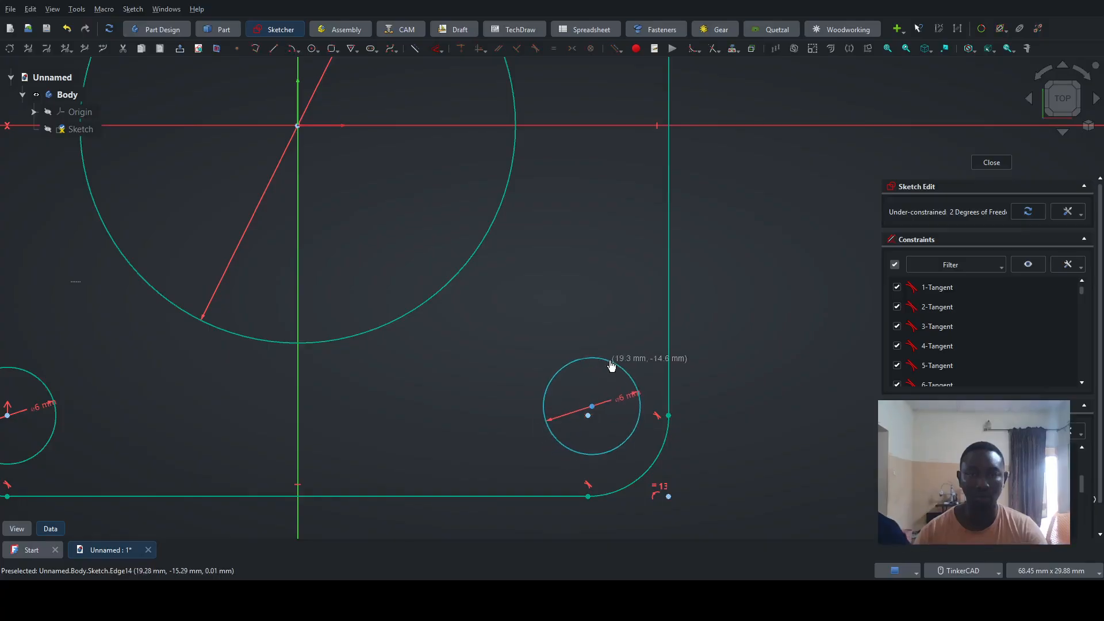
{"action": "left_click", "coordinate": [594, 410]}
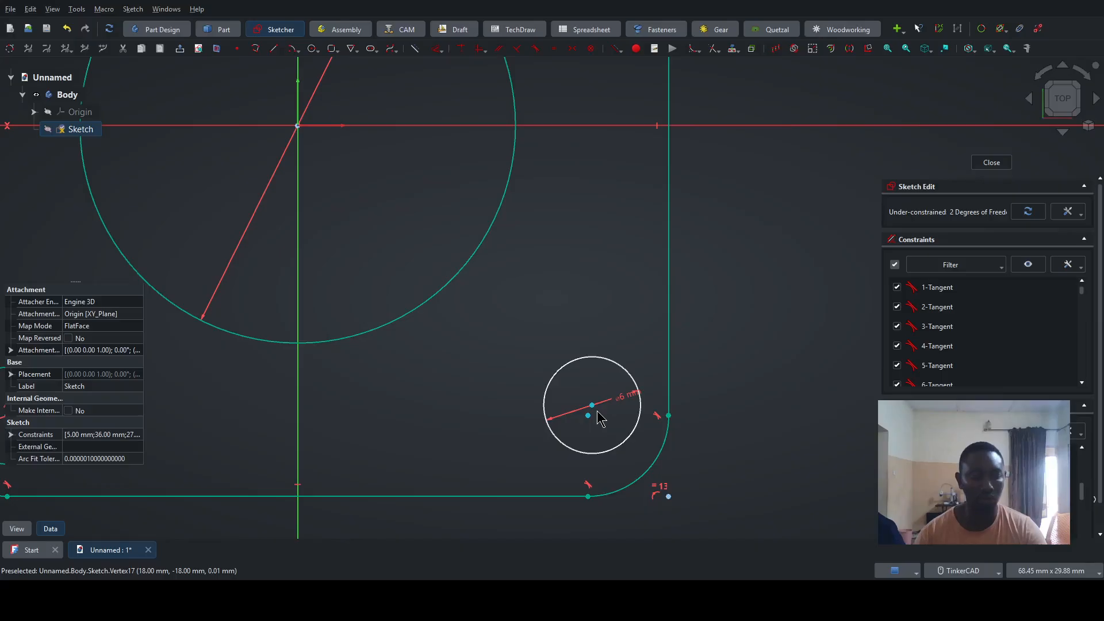
{"action": "key", "text": "c"}
- Draw a construction circle of 32 mm diameter centred on the sketch origin
{"action": "scroll", "coordinate": [449, 421], "scroll_direction": "down", "scroll_amount": 4}
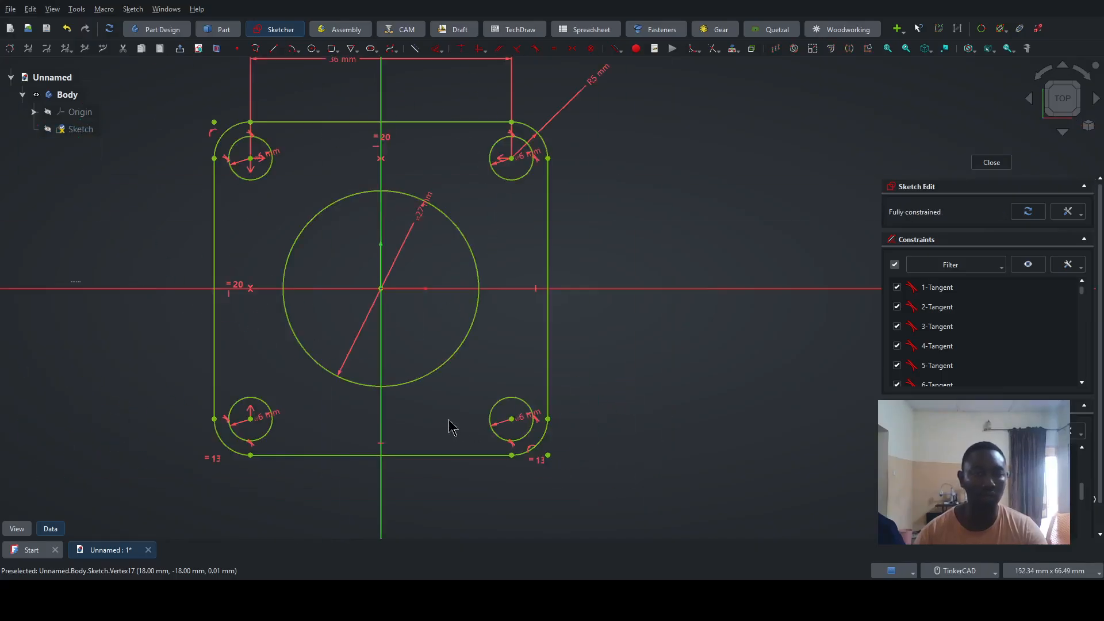
{"action": "middle_click_drag", "start_coordinate": [431, 432], "coordinate": [522, 420]}
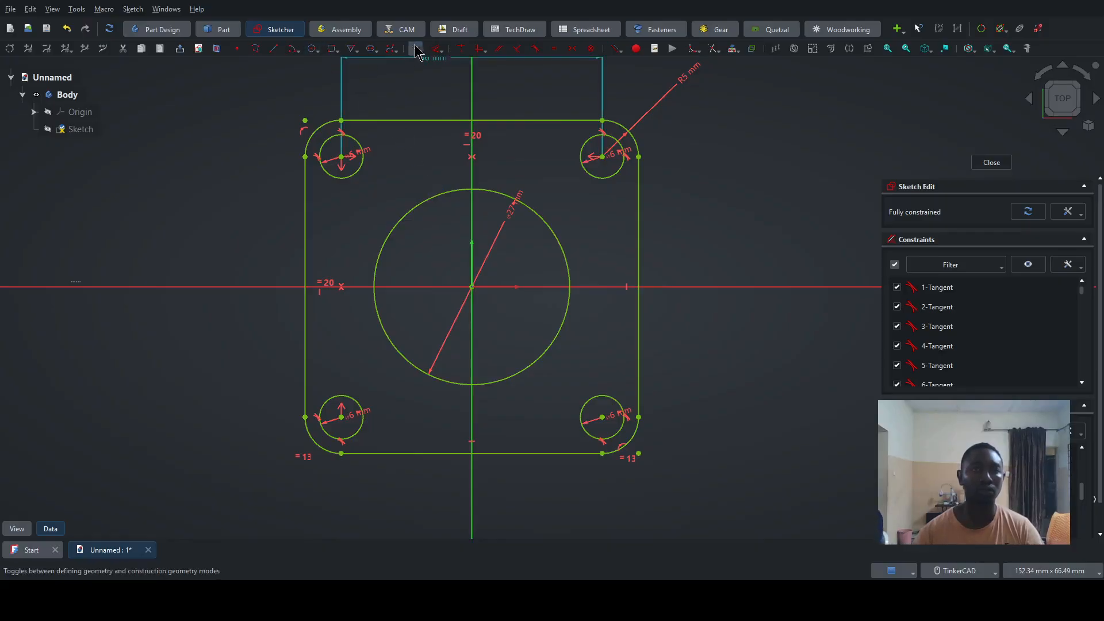
{"action": "left_click", "coordinate": [312, 48]}
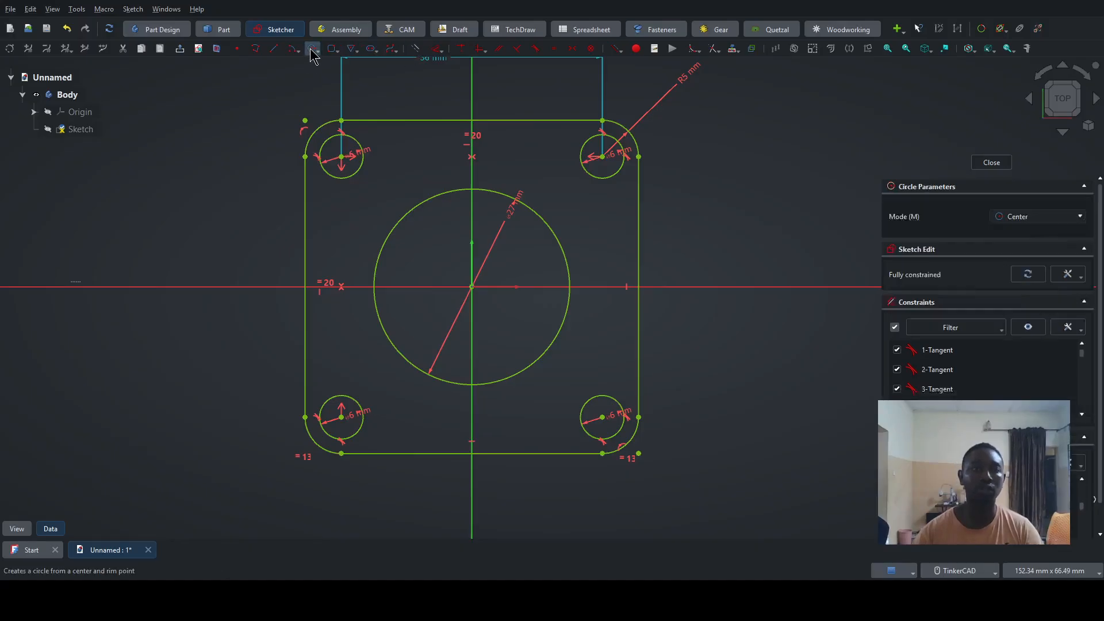
{"action": "left_click", "coordinate": [472, 286]}
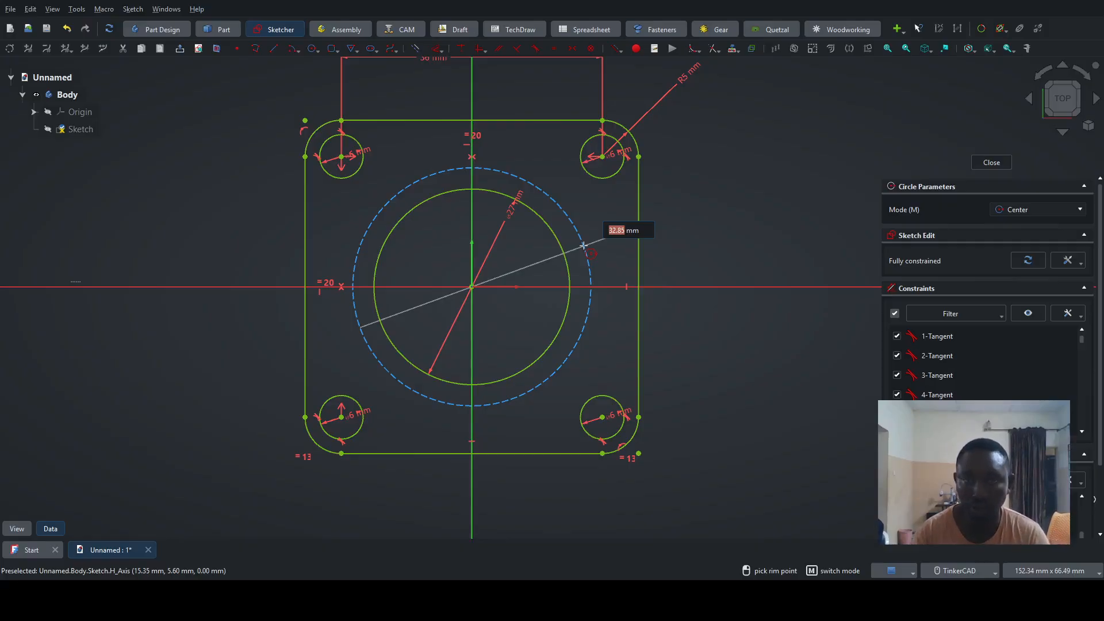
{"action": "type", "text": "32"}
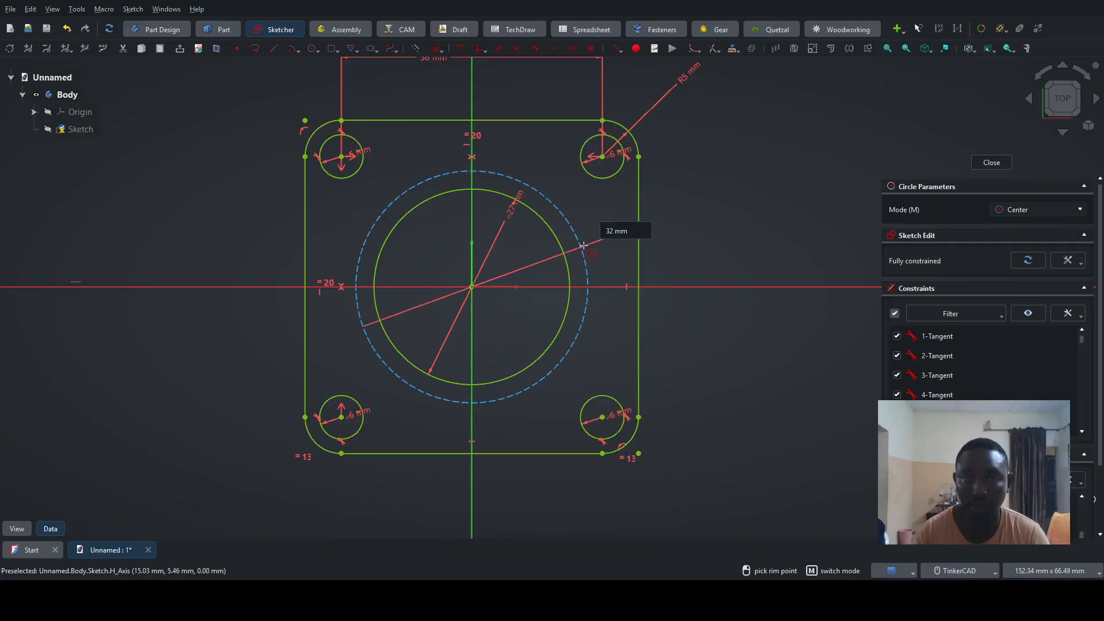
{"action": "key", "text": "Return"}
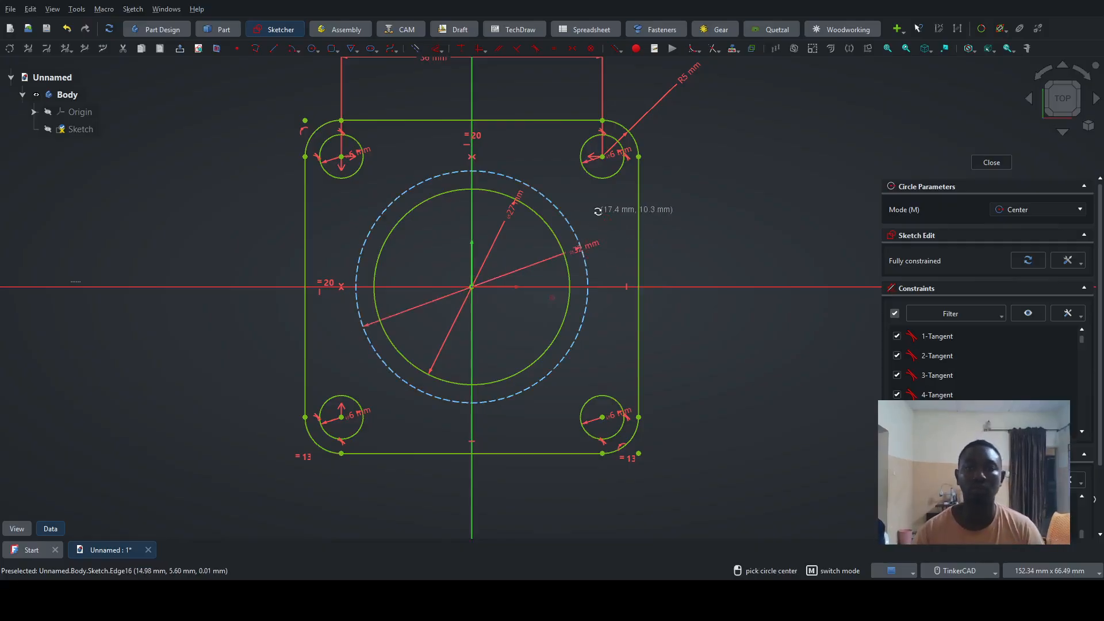
{"action": "key", "text": "Escape"}
- Delete the 32 mm construction circle around the central hole
{"action": "scroll", "coordinate": [475, 172], "scroll_direction": "up", "scroll_amount": 3}
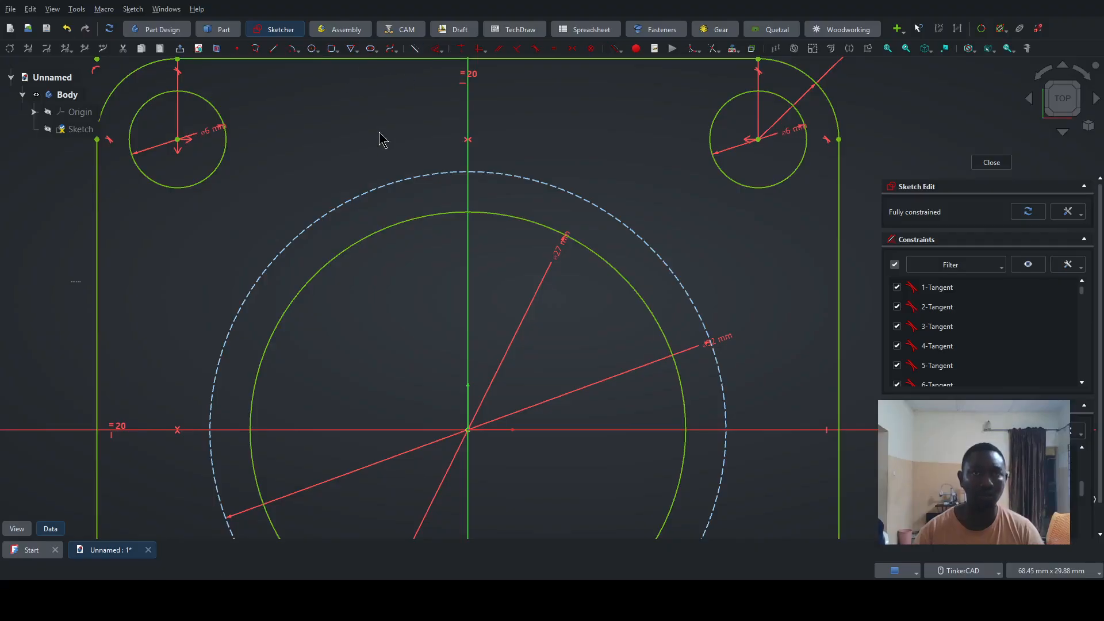
{"action": "scroll", "coordinate": [380, 141], "scroll_direction": "down", "scroll_amount": 3}
{"action": "scroll", "coordinate": [380, 141], "scroll_direction": "down", "scroll_amount": 1}
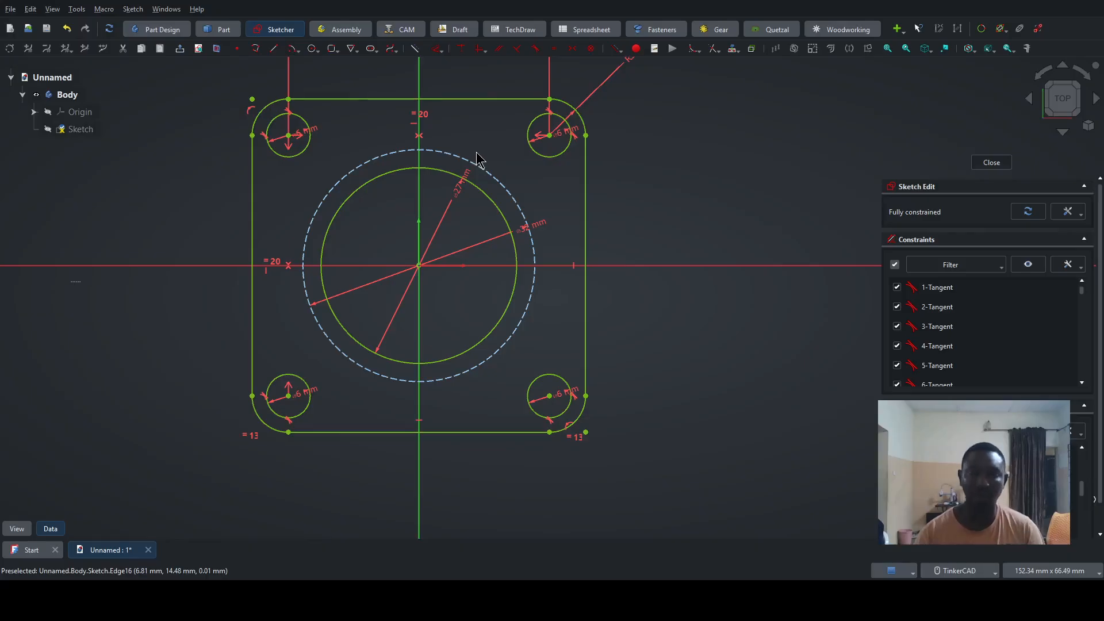
{"action": "left_click", "coordinate": [507, 195]}
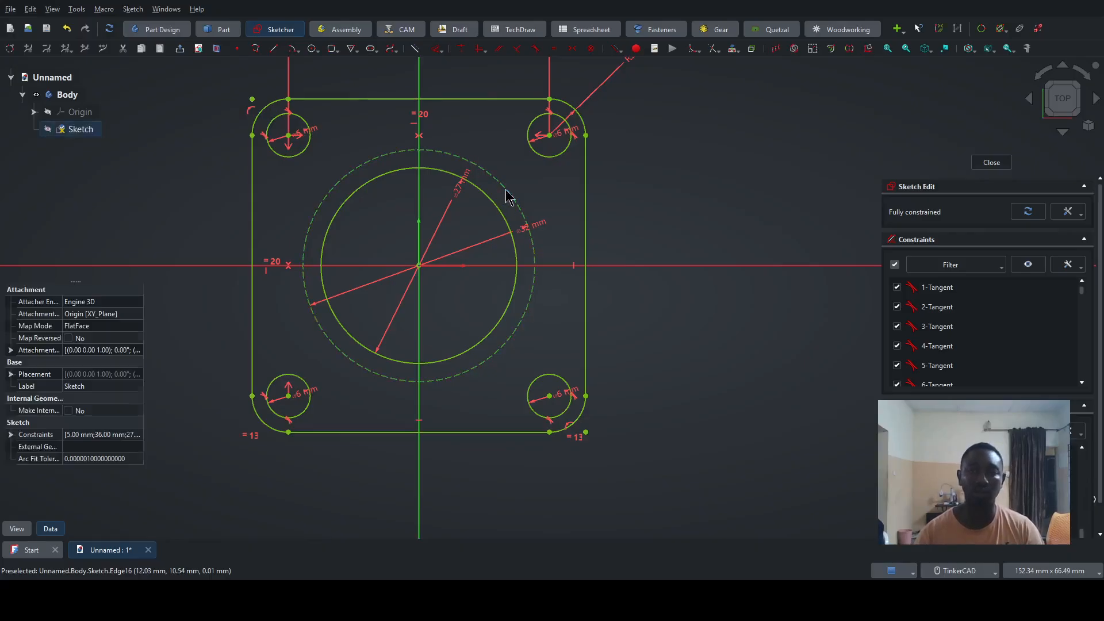
{"action": "key", "text": "Delete"}
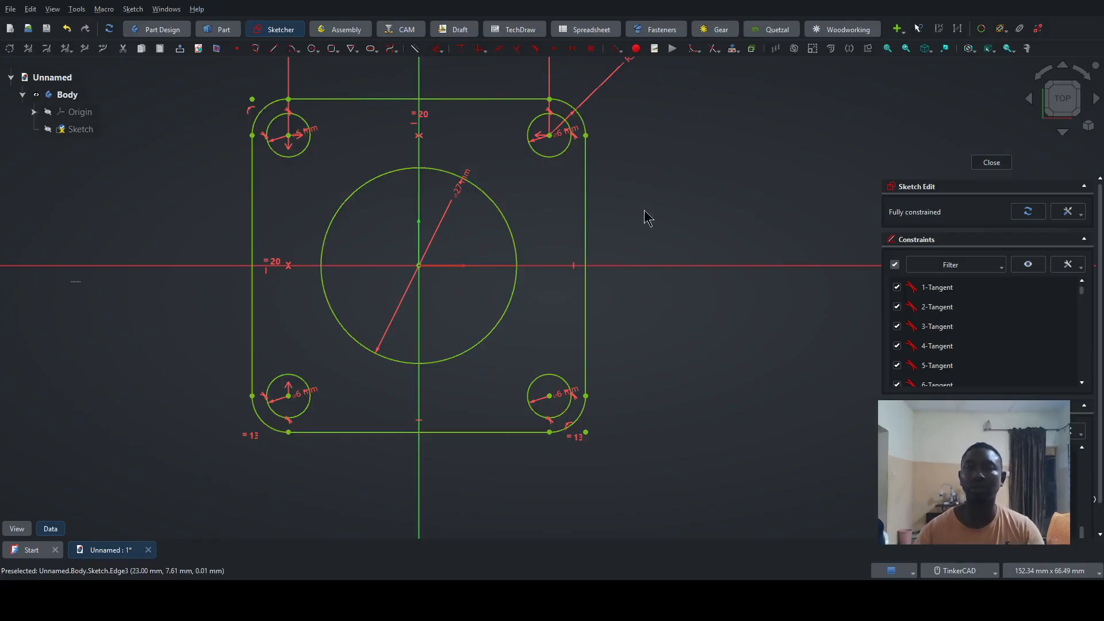
- Finish editing the sketch and rename it "base profile"
{"action": "left_click", "coordinate": [991, 163]}
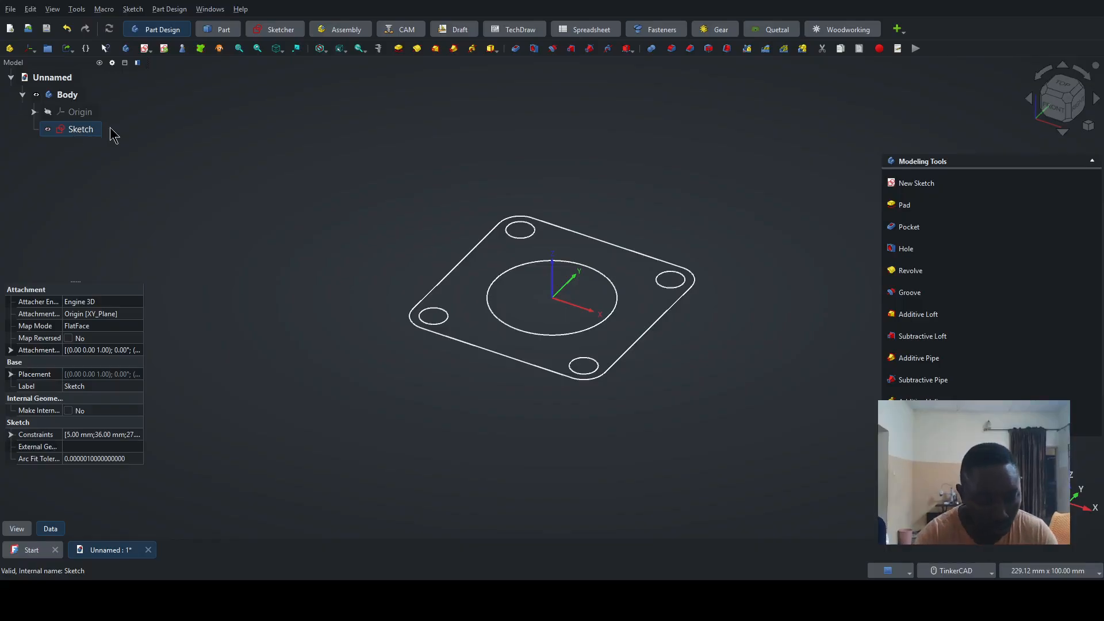
{"action": "key", "text": "F2"}
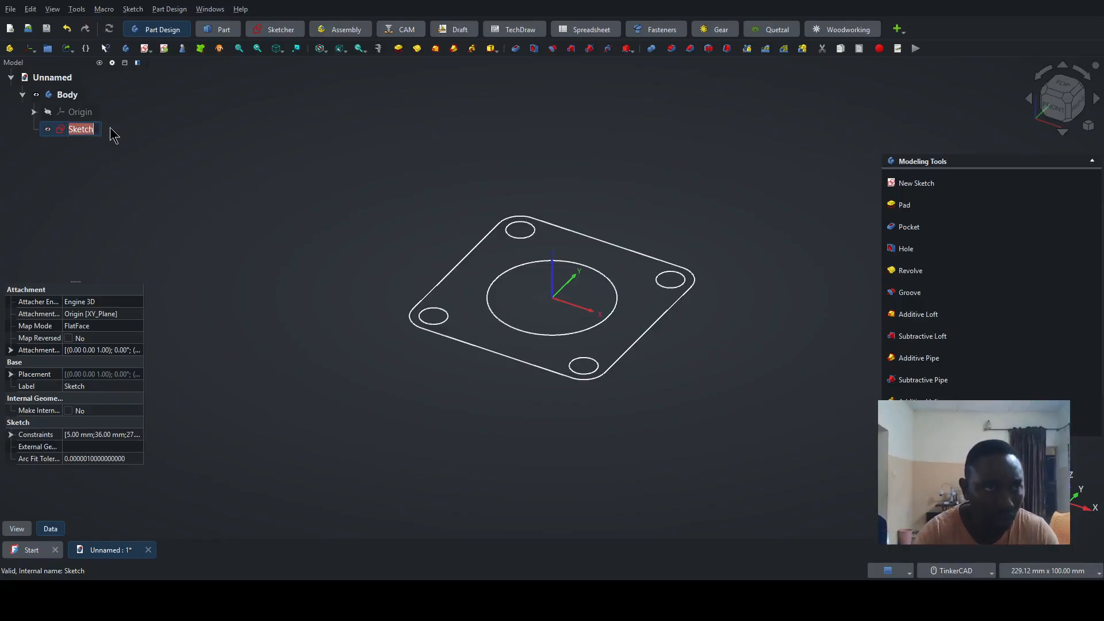
{"action": "type", "text": "base"}
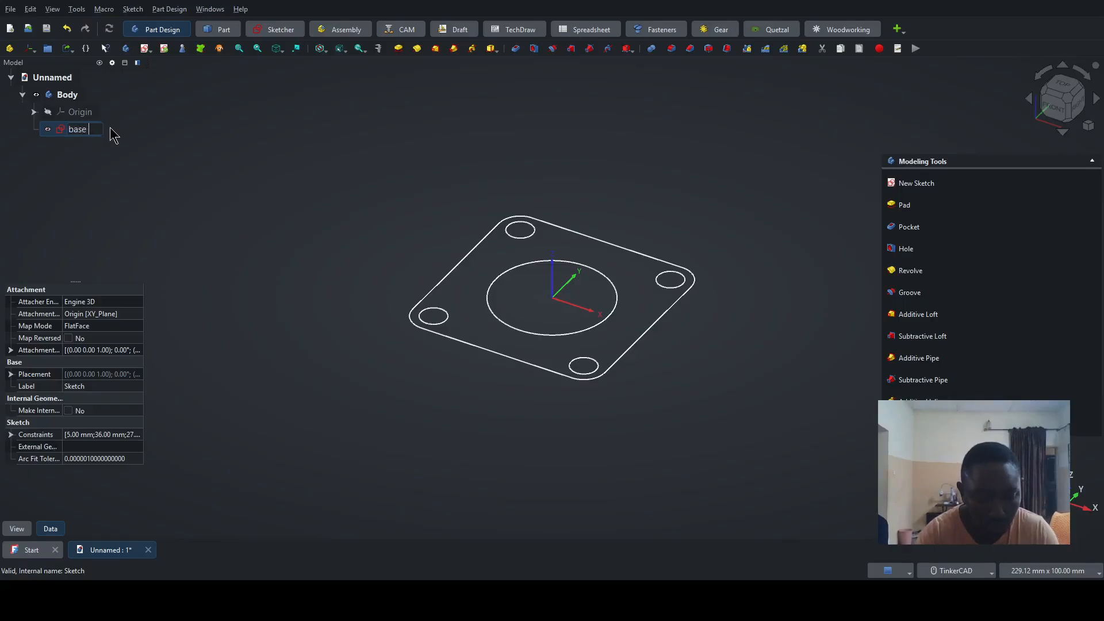
{"action": "type", "text": " profil"}
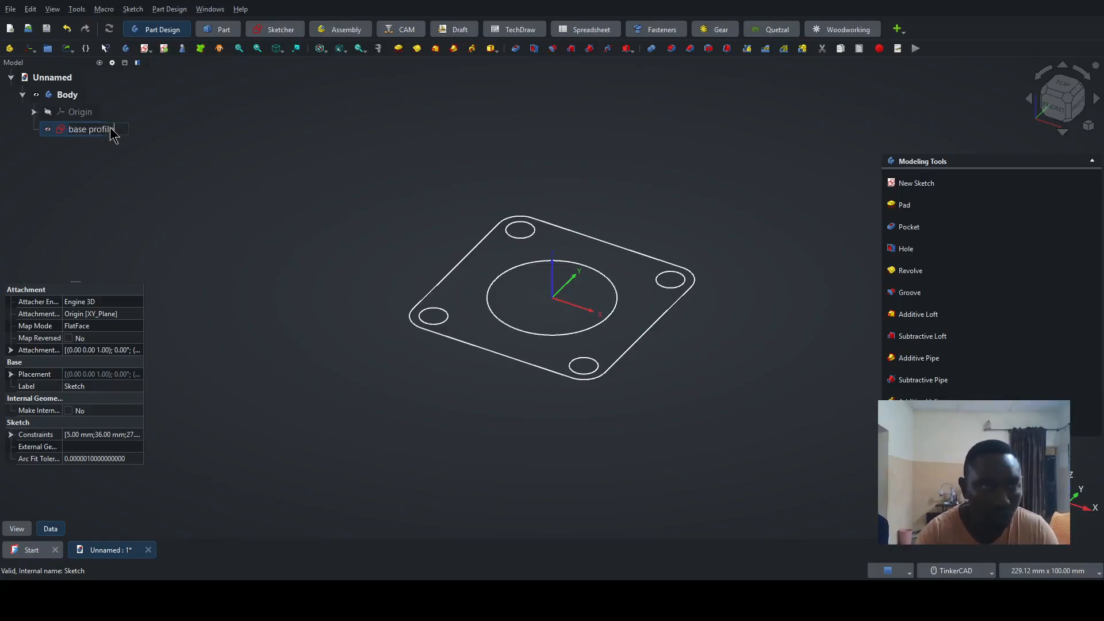
{"action": "type", "text": "e"}
{"action": "key", "text": "Return"}
- Select the body and save the document under the file name "diagram 3"
{"action": "left_click", "coordinate": [70, 98]}
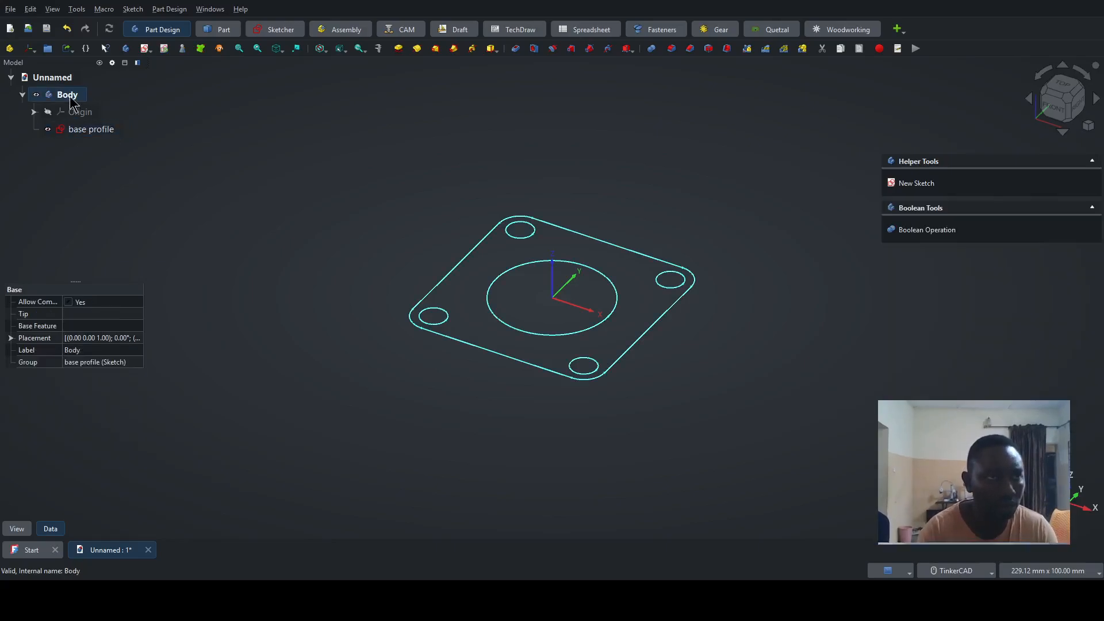
{"action": "key", "text": "ctrl+s"}
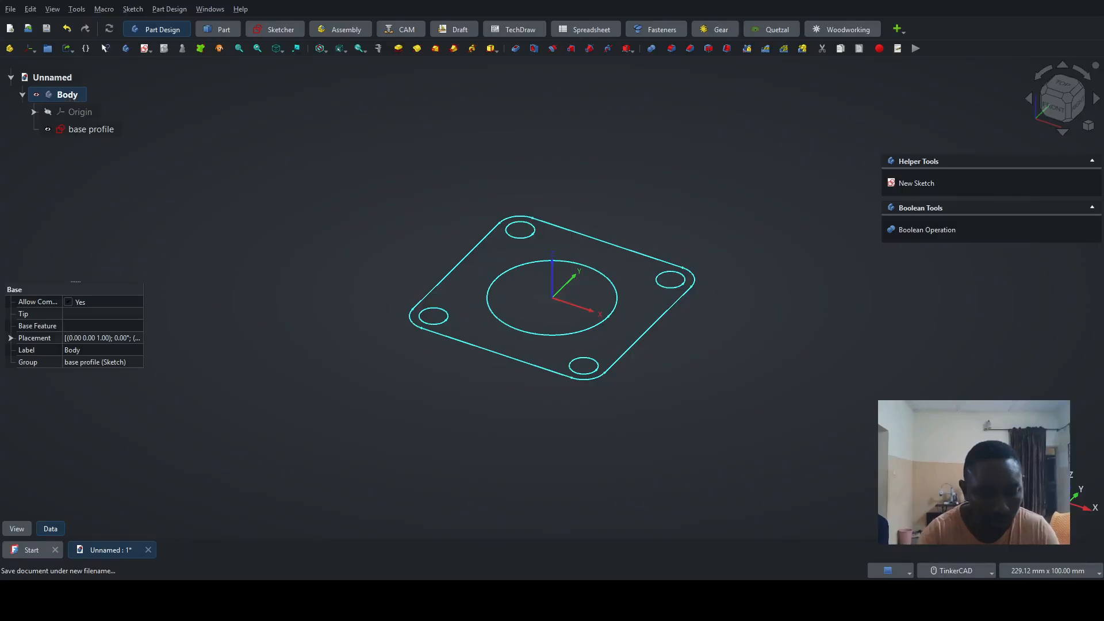
{"action": "key", "text": "Return"}
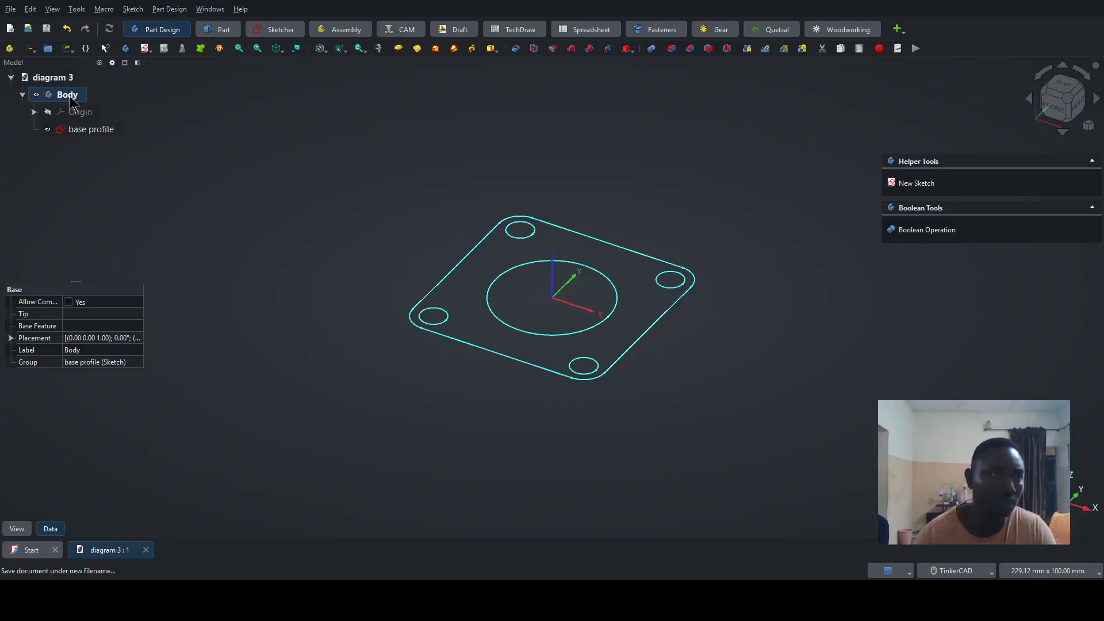
- Pad the base profile sketch to a length of 2 mm
{"action": "left_click", "coordinate": [218, 152]}
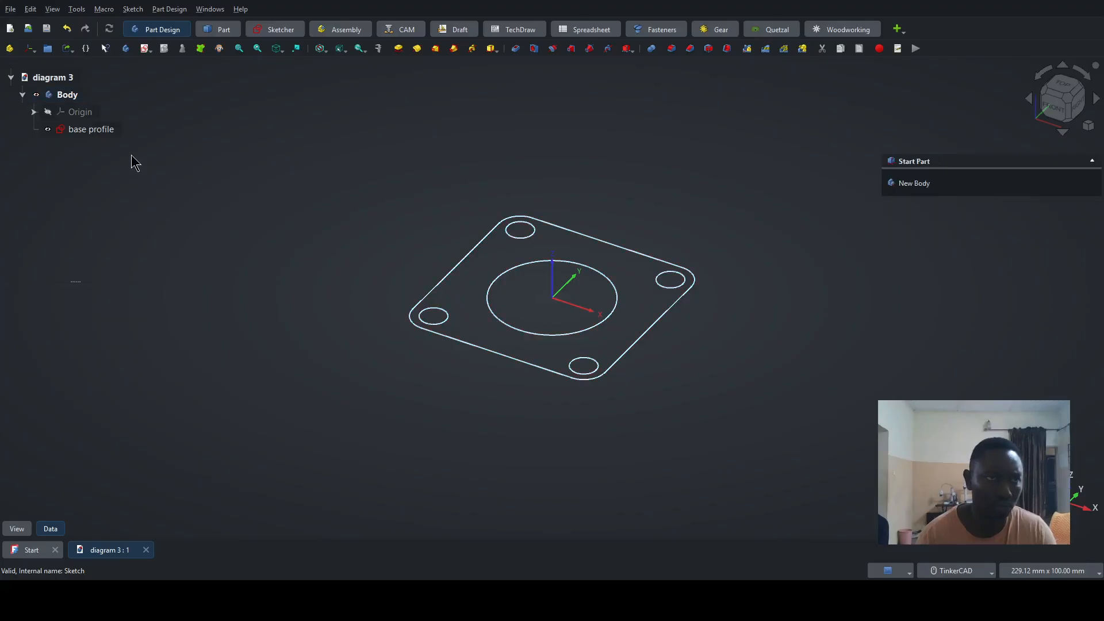
{"action": "left_click", "coordinate": [84, 136]}
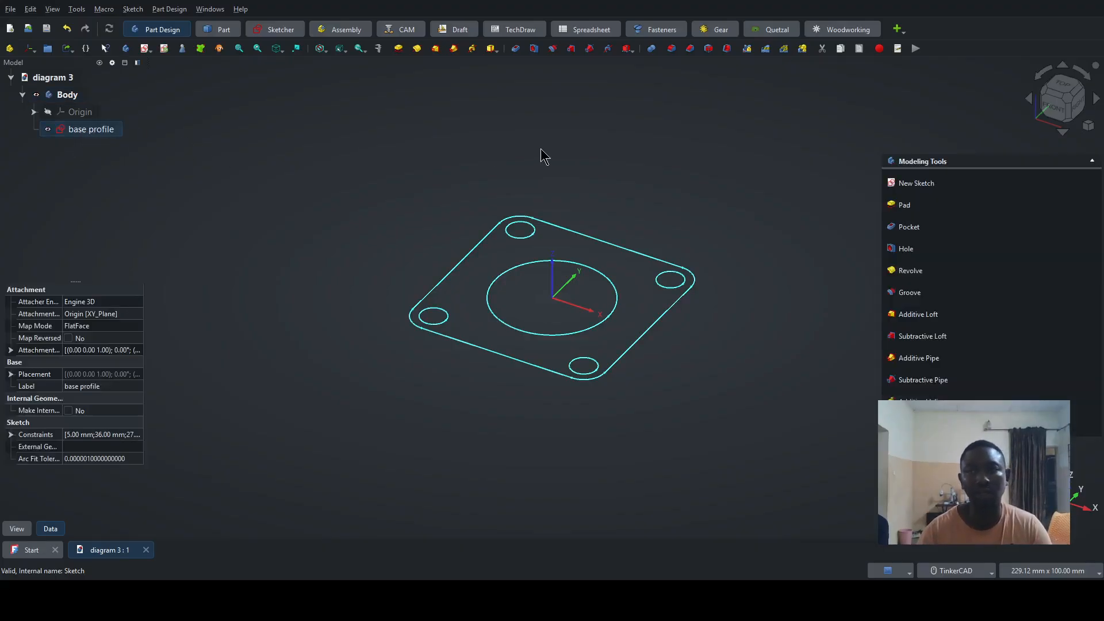
{"action": "left_click", "coordinate": [904, 205]}
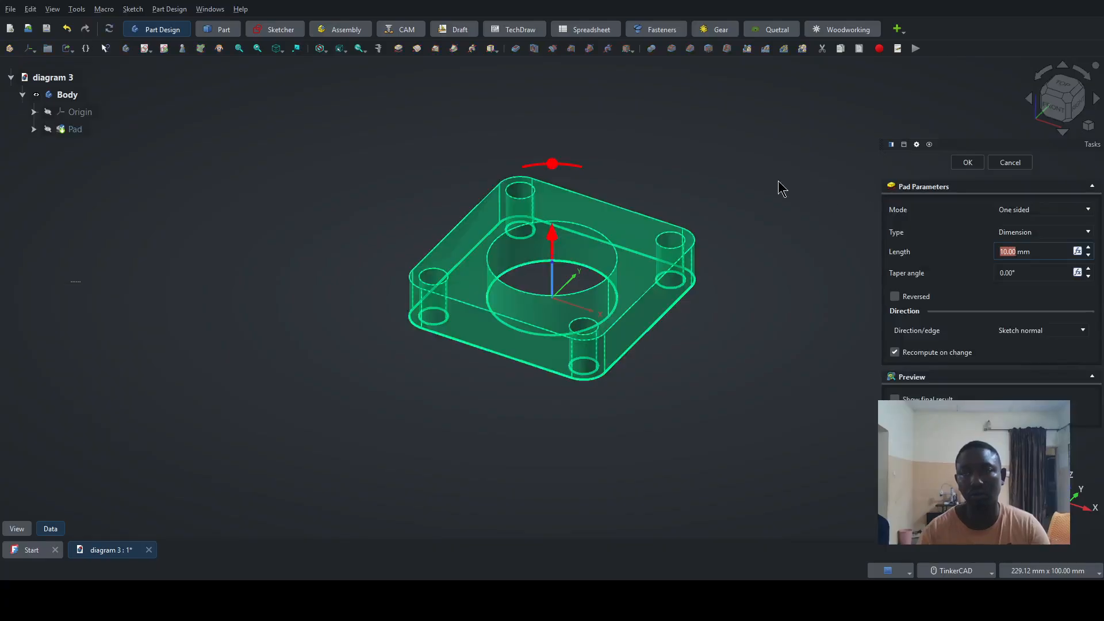
{"action": "type", "text": "5"}
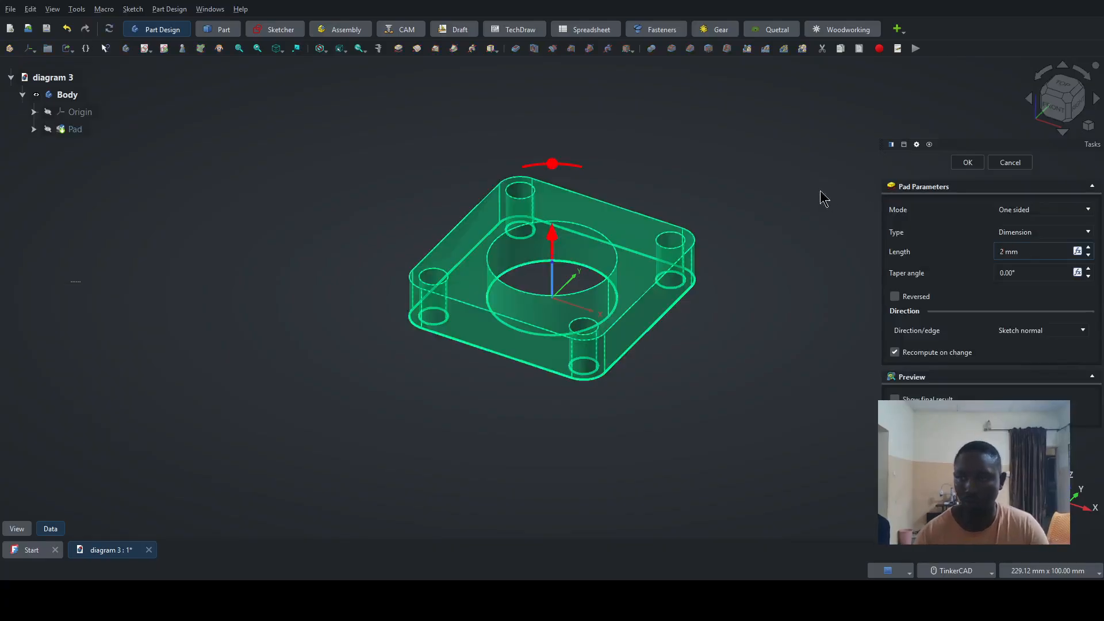
{"action": "left_click", "coordinate": [968, 163]}
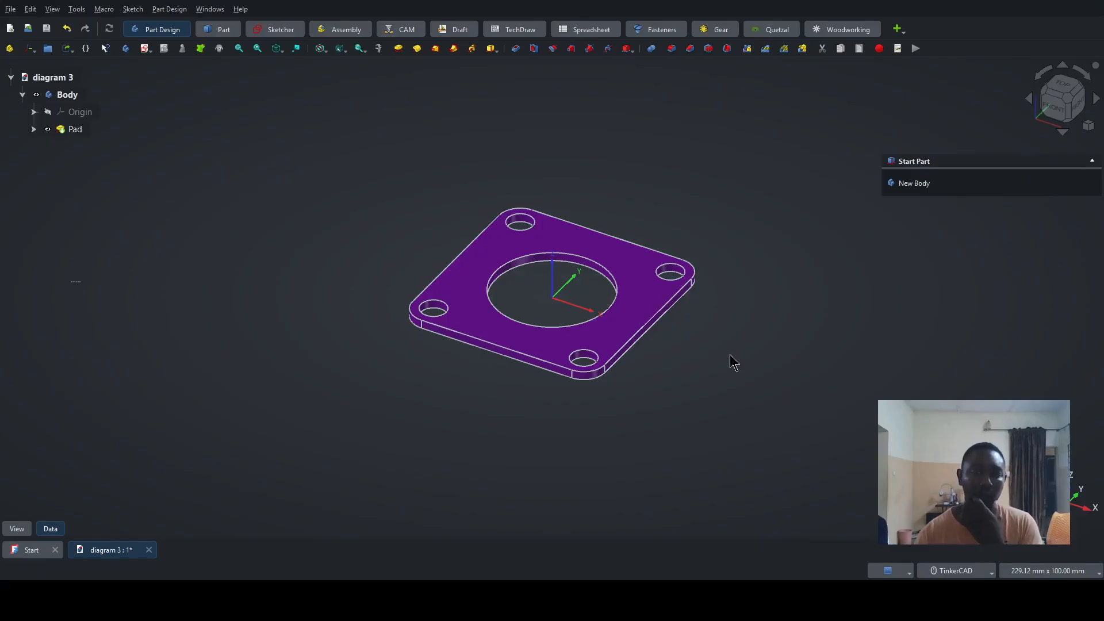
- In a new sketch on the plate's upper face, draw a 2 mm diameter circle centred on the vertical axis above the central hole
{"action": "right_click_drag", "start_coordinate": [732, 340], "coordinate": [613, 407]}
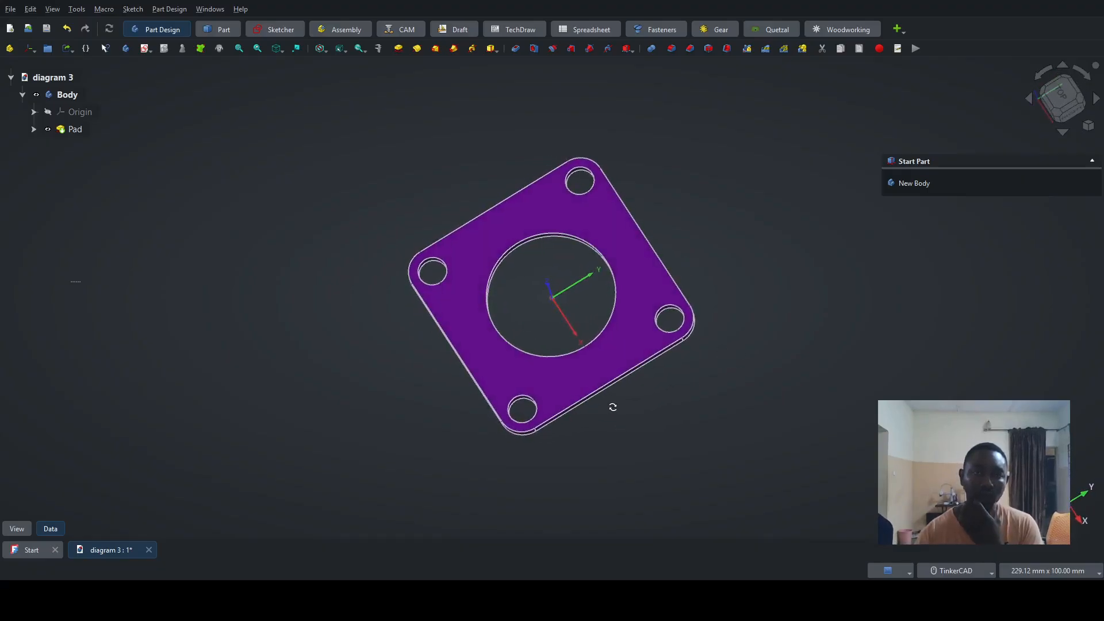
{"action": "left_click", "coordinate": [512, 236]}
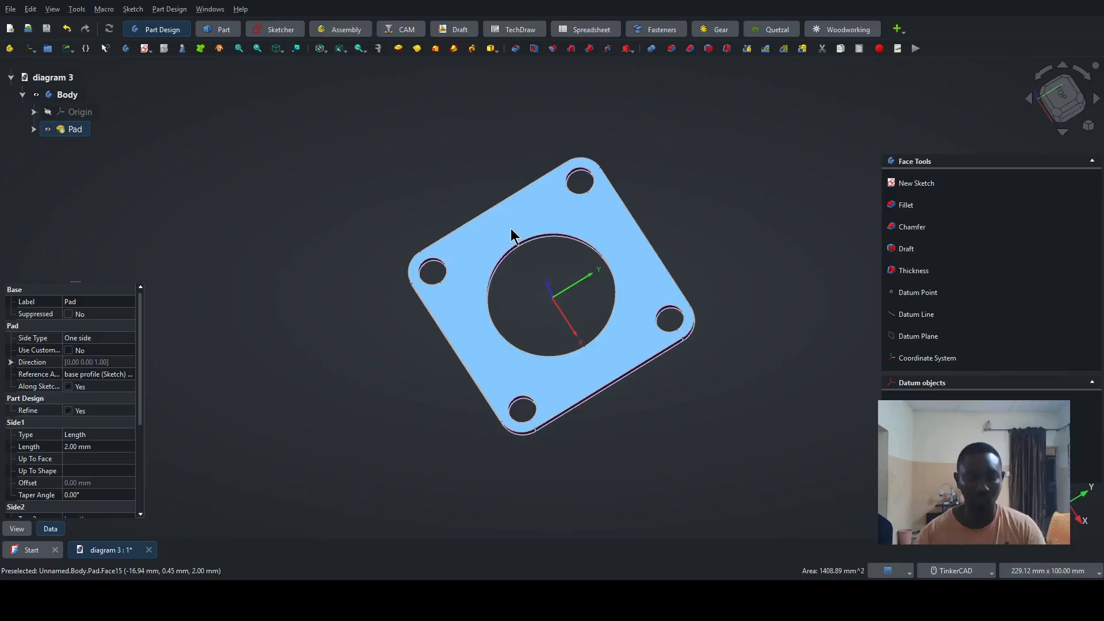
{"action": "left_click", "coordinate": [919, 184]}
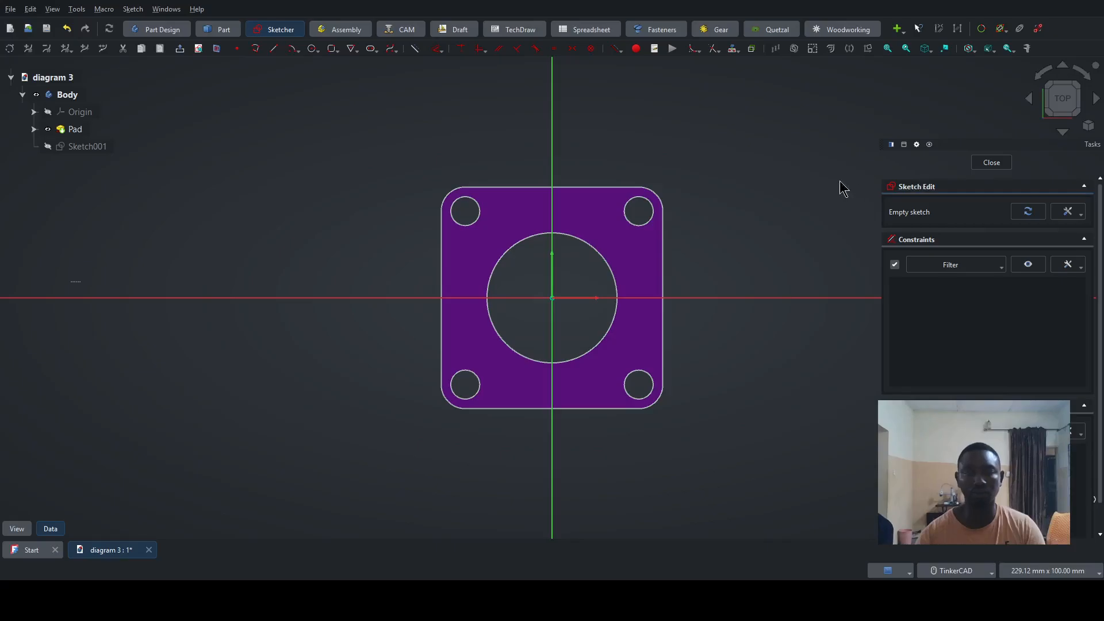
{"action": "scroll", "coordinate": [585, 225], "scroll_direction": "up", "scroll_amount": 2}
{"action": "scroll", "coordinate": [575, 219], "scroll_direction": "up", "scroll_amount": 2}
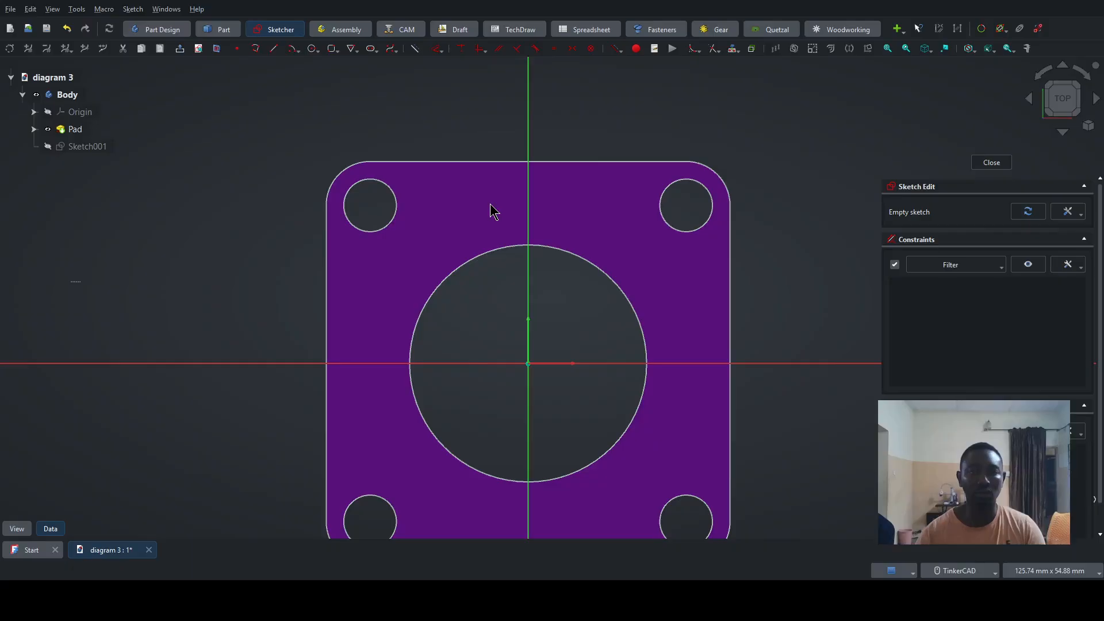
{"action": "left_click", "coordinate": [312, 50]}
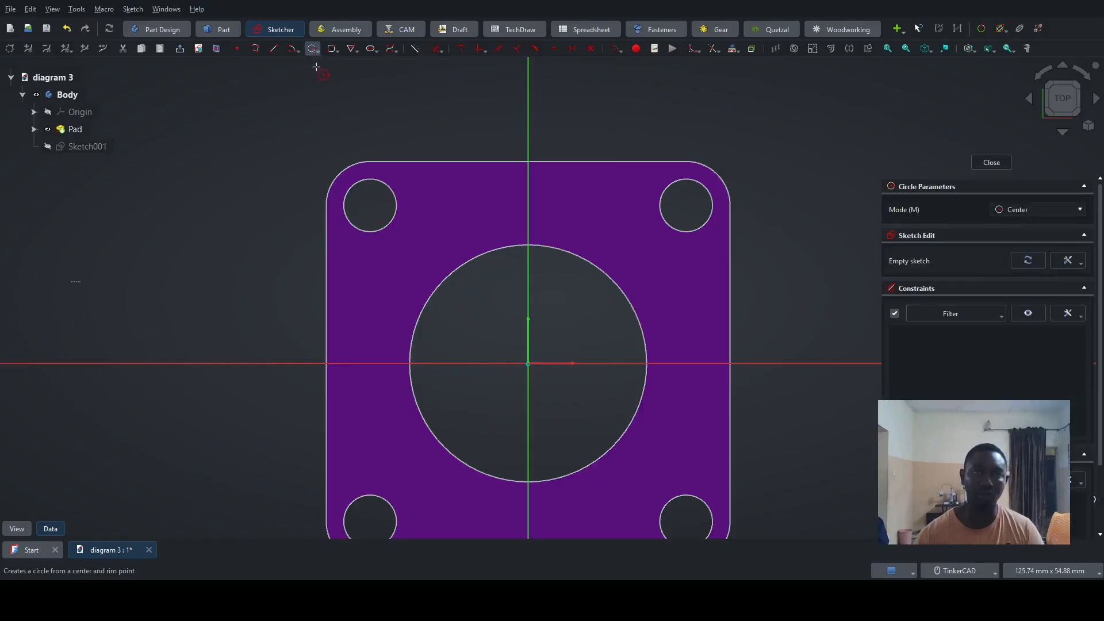
{"action": "left_click", "coordinate": [528, 221]}
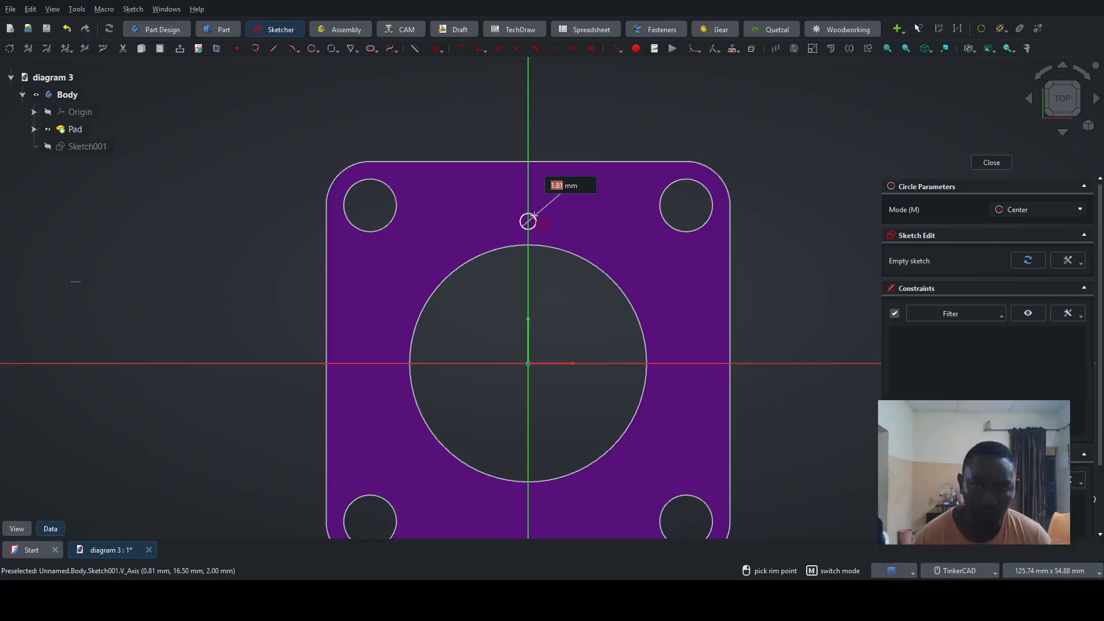
{"action": "type", "text": "2"}
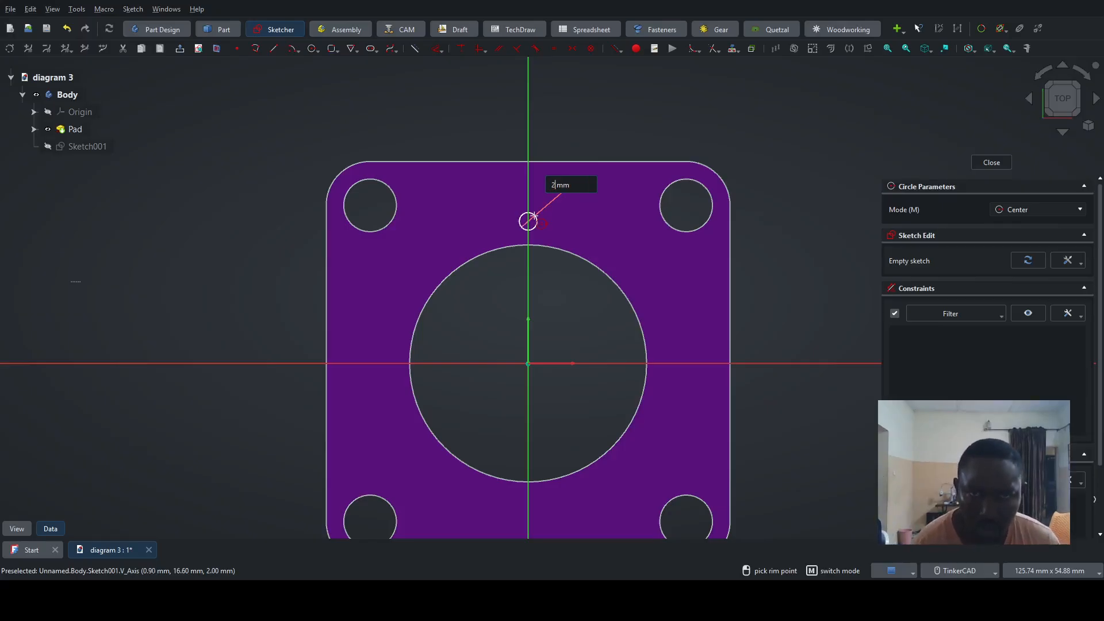
{"action": "key", "text": "Return"}
{"action": "key", "text": "Escape"}
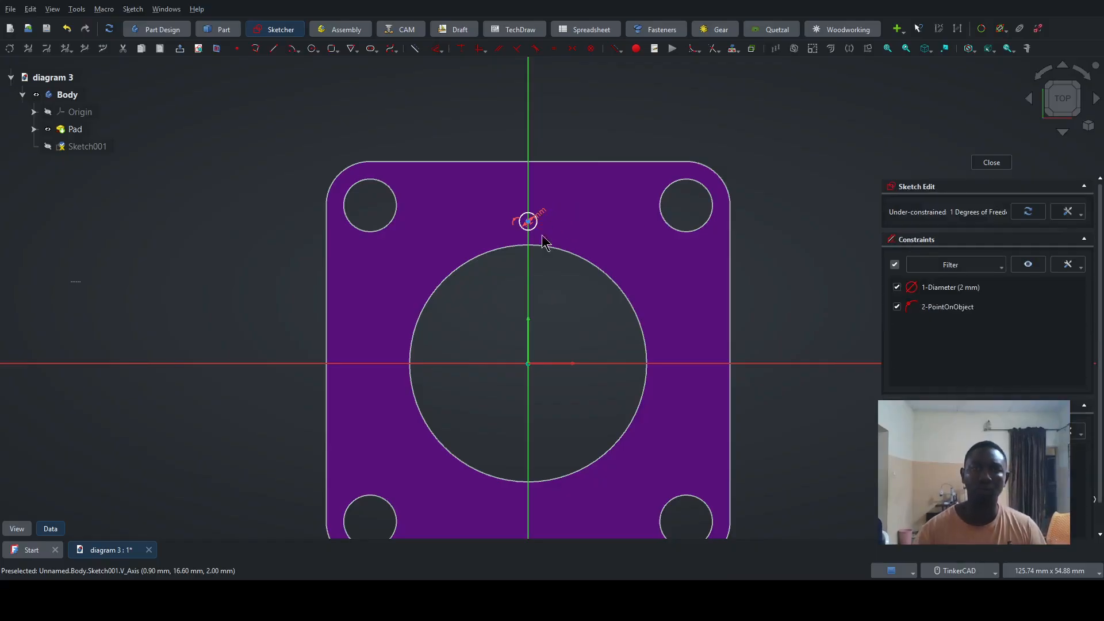
- Move the 2 mm circle along the vertical axis so its centre lies about 16.4 mm above the origin
{"action": "scroll", "coordinate": [526, 213], "scroll_direction": "up", "scroll_amount": 10}
{"action": "scroll", "coordinate": [627, 196], "scroll_direction": "down", "scroll_amount": 10}
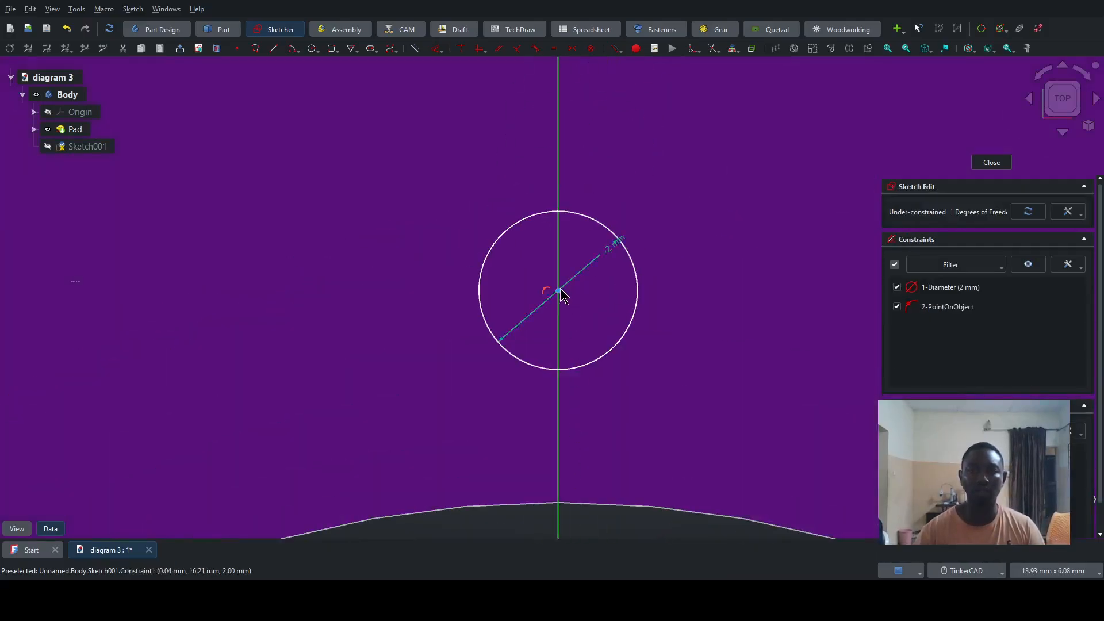
{"action": "mouse_move", "coordinate": [562, 288]}
{"action": "left_mouse_down"}
{"action": "mouse_move", "coordinate": [571, 338]}
{"action": "mouse_move", "coordinate": [562, 303]}
{"action": "mouse_move", "coordinate": [621, 271]}
{"action": "mouse_move", "coordinate": [592, 195]}
{"action": "mouse_move", "coordinate": [577, 247]}
{"action": "mouse_move", "coordinate": [526, 257]}
{"action": "mouse_move", "coordinate": [706, 249]}
{"action": "mouse_move", "coordinate": [614, 278]}
{"action": "mouse_move", "coordinate": [547, 217]}
{"action": "mouse_move", "coordinate": [547, 281]}
{"action": "mouse_move", "coordinate": [547, 228]}
{"action": "left_mouse_up"}
{"action": "scroll", "coordinate": [715, 331], "scroll_direction": "down", "scroll_amount": 3}
{"action": "scroll", "coordinate": [703, 327], "scroll_direction": "down", "scroll_amount": 5}
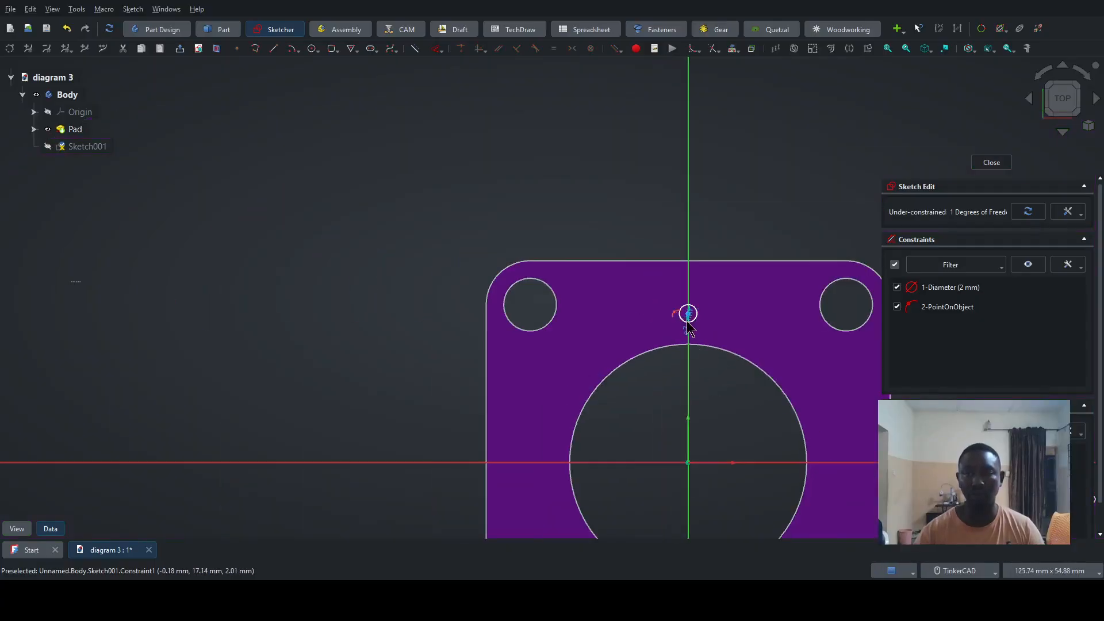
{"action": "scroll", "coordinate": [690, 325], "scroll_direction": "up", "scroll_amount": 3}
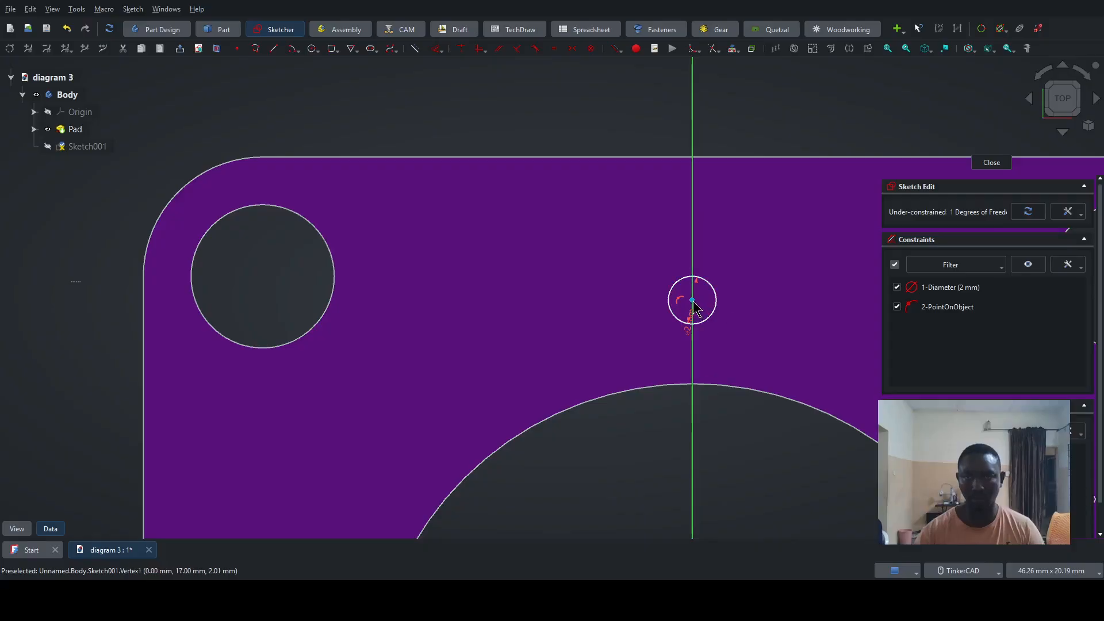
{"action": "left_click_drag", "start_coordinate": [692, 300], "coordinate": [694, 320]}
{"action": "scroll", "coordinate": [742, 449], "scroll_direction": "down", "scroll_amount": 3}
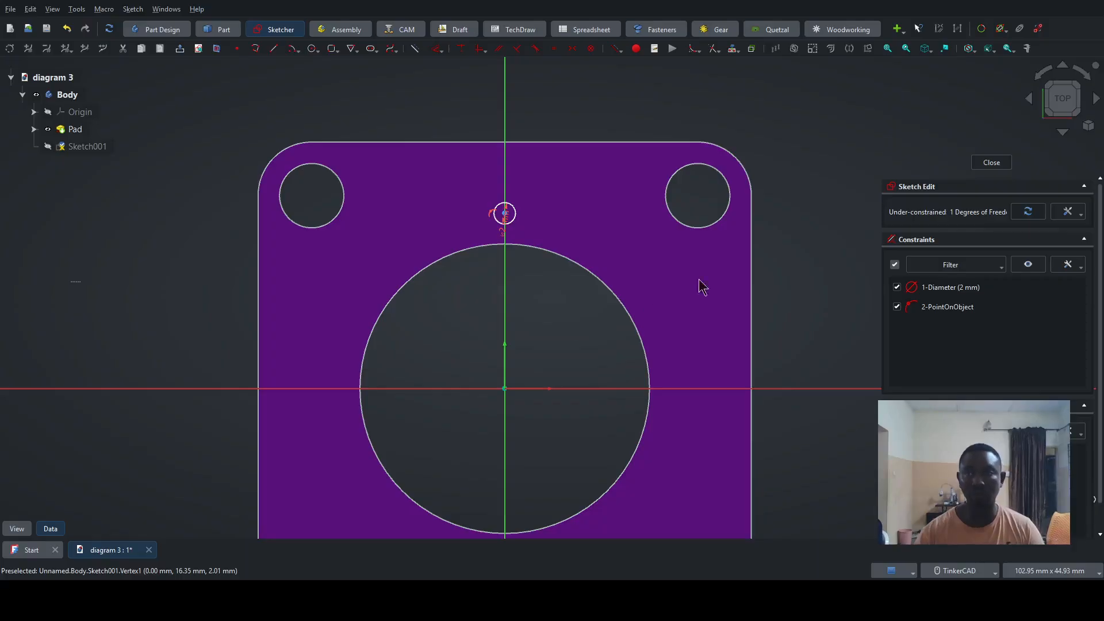
- Finish editing the small circle's sketch and rename it "hole 1"
{"action": "left_click", "coordinate": [992, 163]}
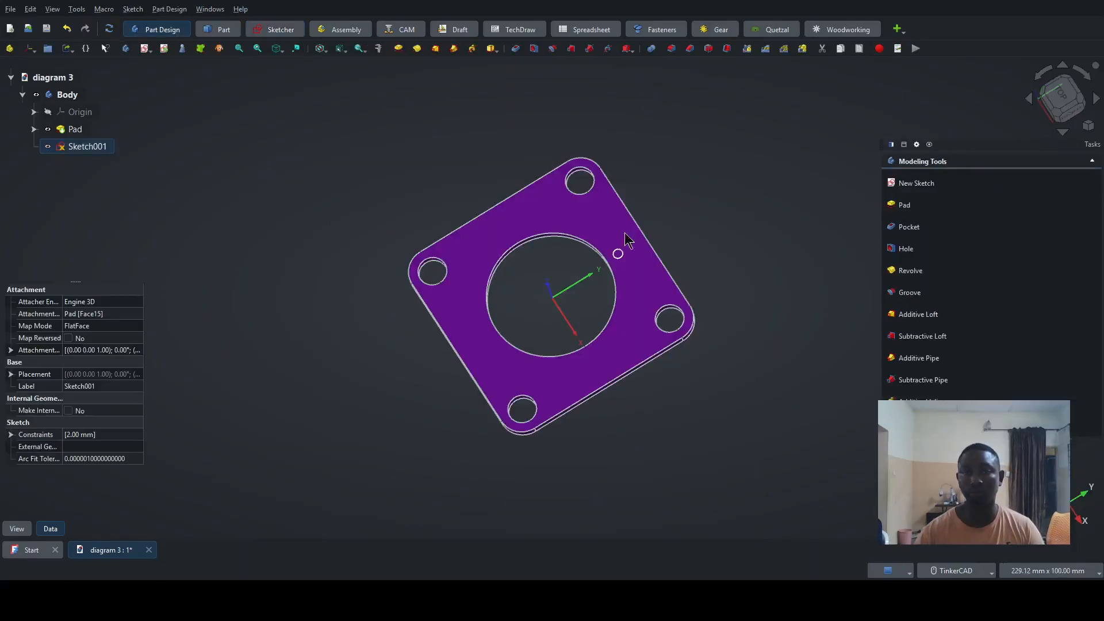
{"action": "left_click", "coordinate": [96, 147]}
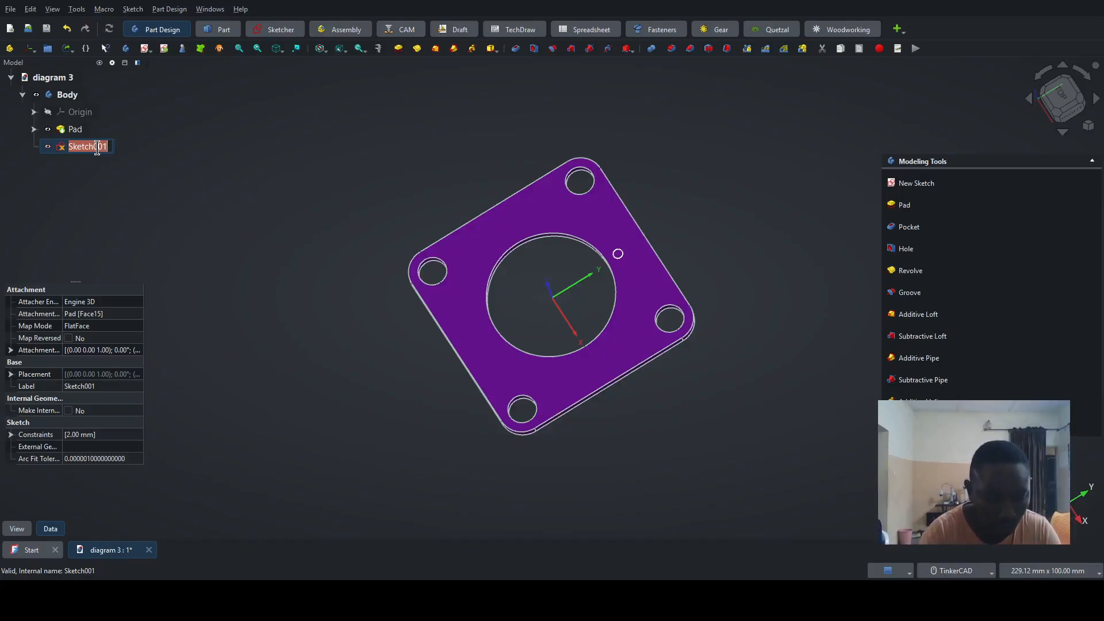
{"action": "type", "text": "hole 1"}
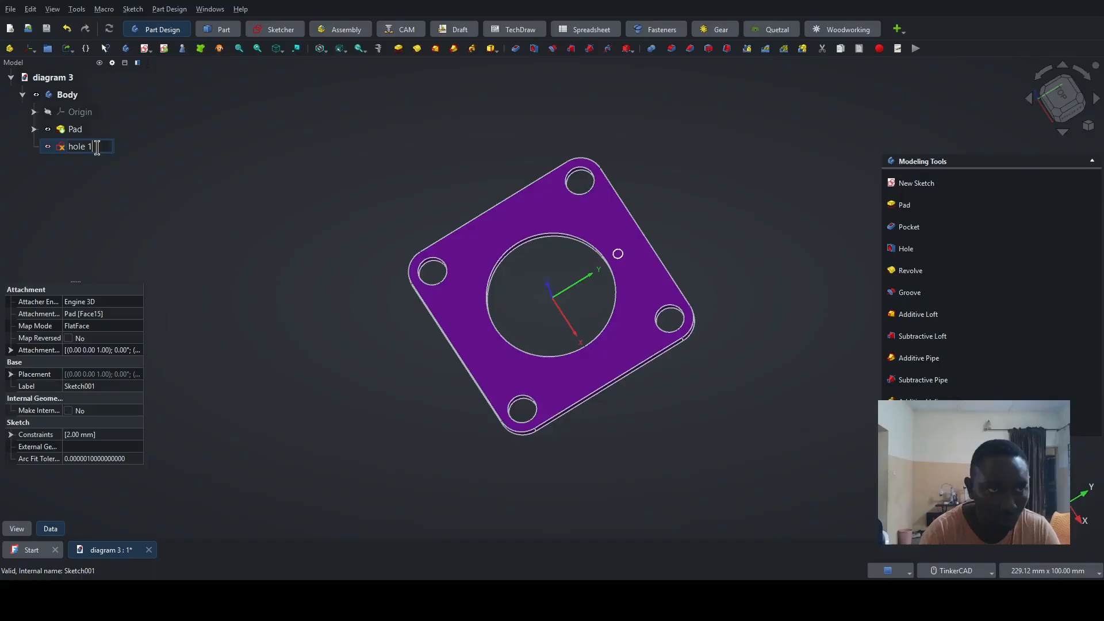
{"action": "key", "text": "Return"}
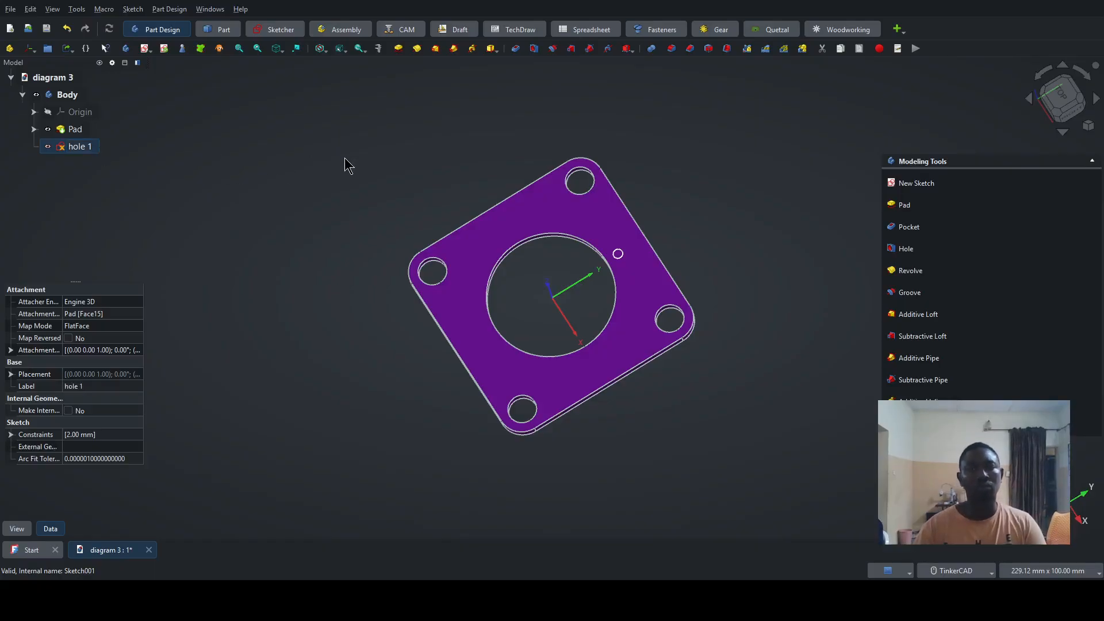
{"action": "left_click", "coordinate": [348, 161]}
- Cut a pocket from the "hole 1" sketch with its type set to Through all
{"action": "scroll", "coordinate": [629, 264], "scroll_direction": "up", "scroll_amount": 4}
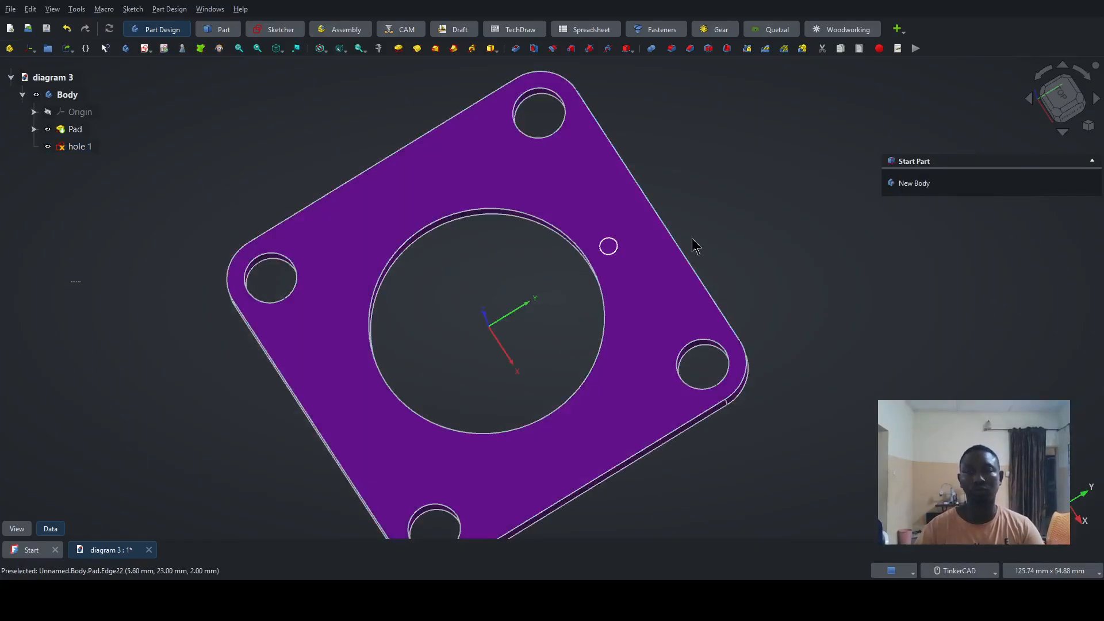
{"action": "left_click", "coordinate": [80, 147]}
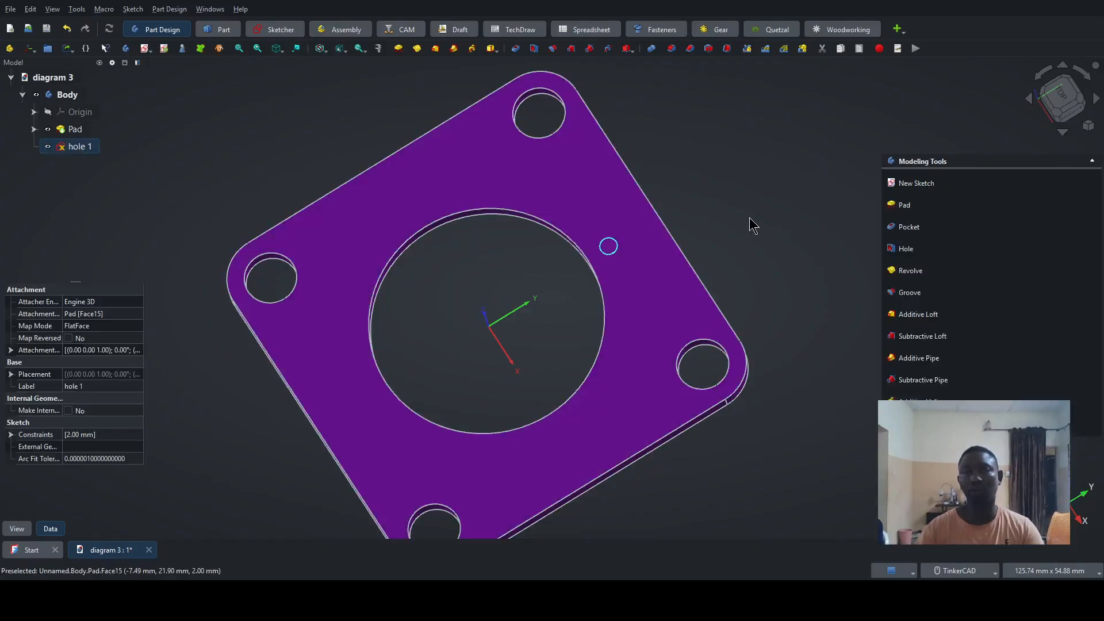
{"action": "left_click", "coordinate": [904, 232]}
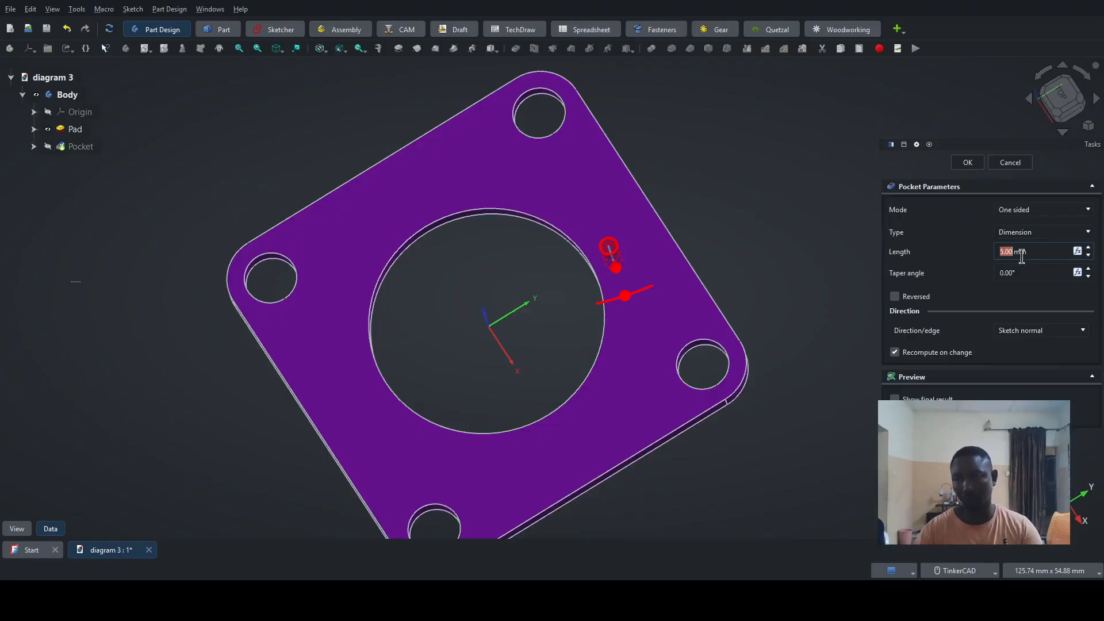
{"action": "left_click", "coordinate": [1021, 235]}
{"action": "left_click", "coordinate": [1029, 256]}
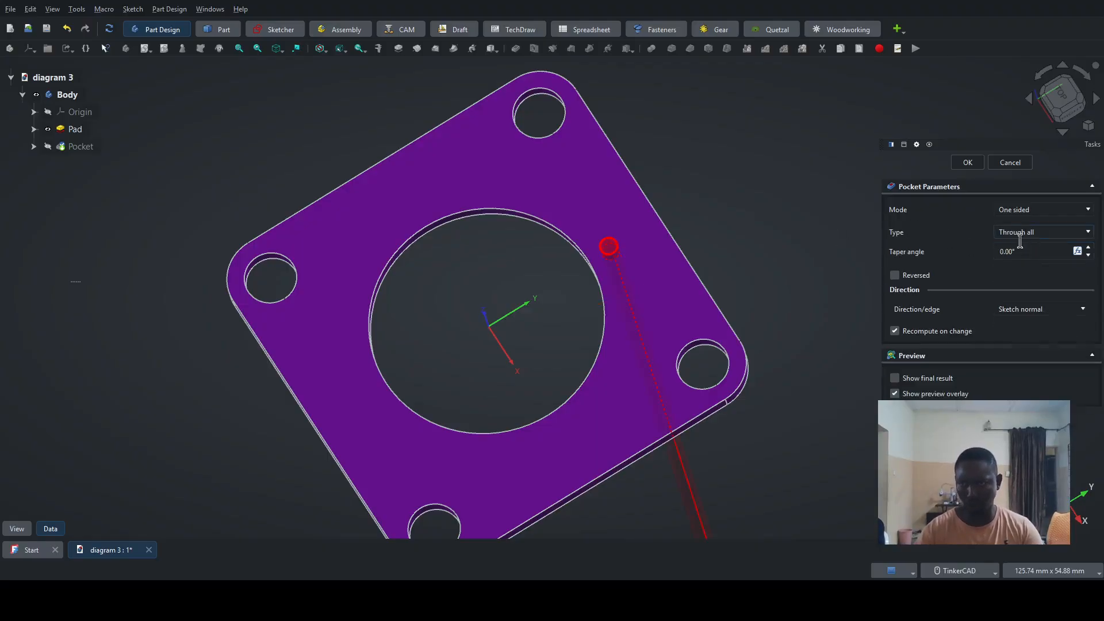
{"action": "left_click", "coordinate": [966, 164]}
- Create a polar pattern of the small hole's pocket with eight occurrences over 360° about the normal sketch axis
{"action": "right_click_drag", "start_coordinate": [779, 301], "coordinate": [792, 338]}
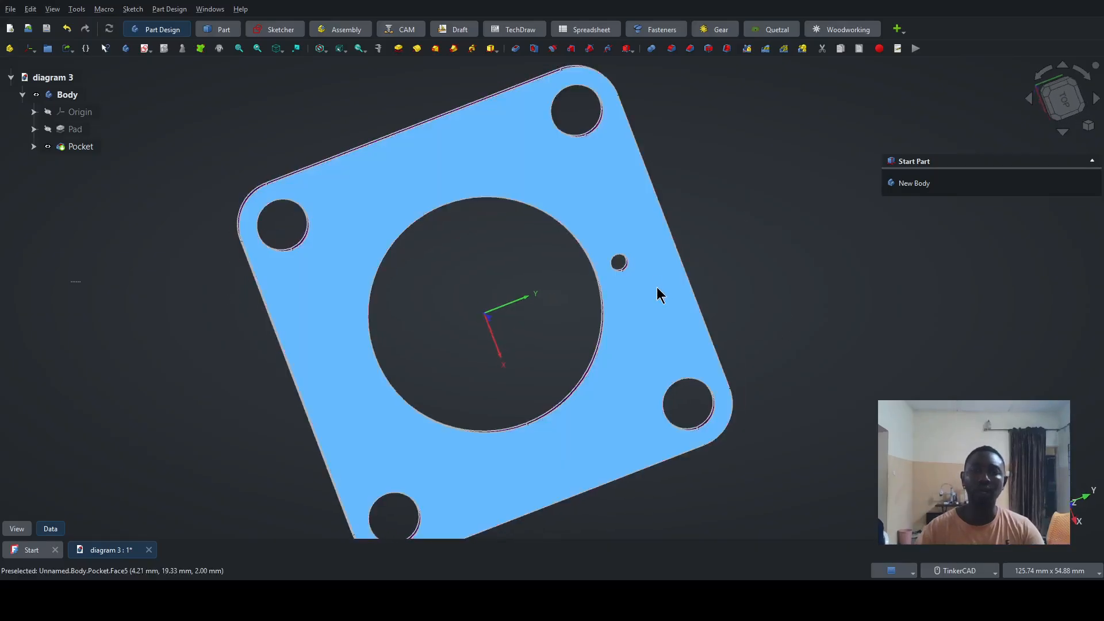
{"action": "right_click_drag", "start_coordinate": [676, 156], "coordinate": [583, 156]}
{"action": "left_click", "coordinate": [1056, 99]}
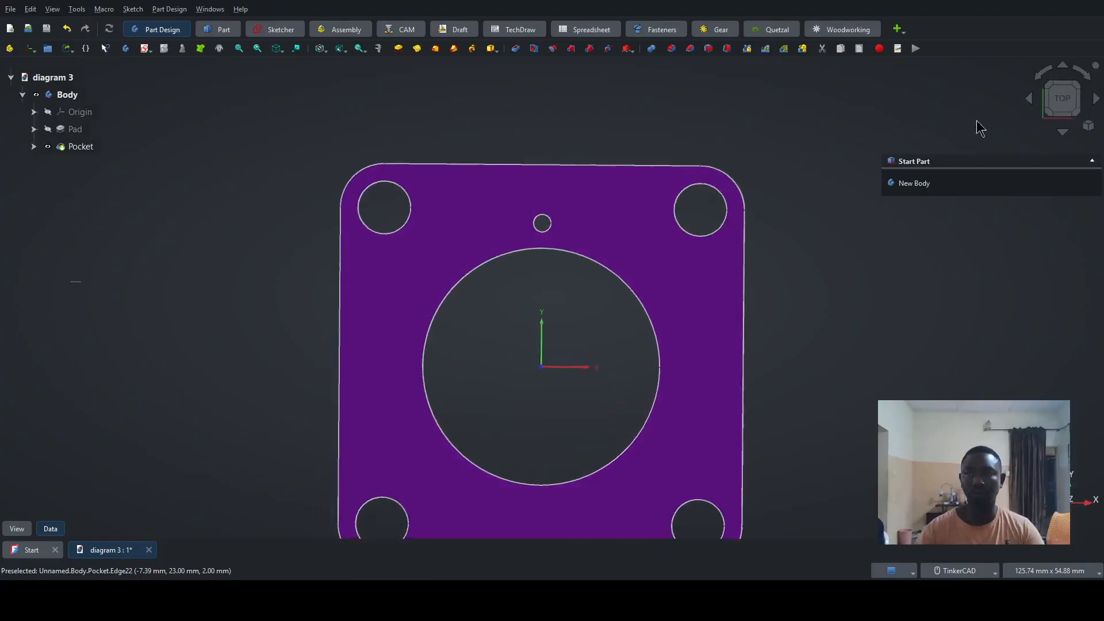
{"action": "scroll", "coordinate": [574, 362], "scroll_direction": "down", "scroll_amount": 3}
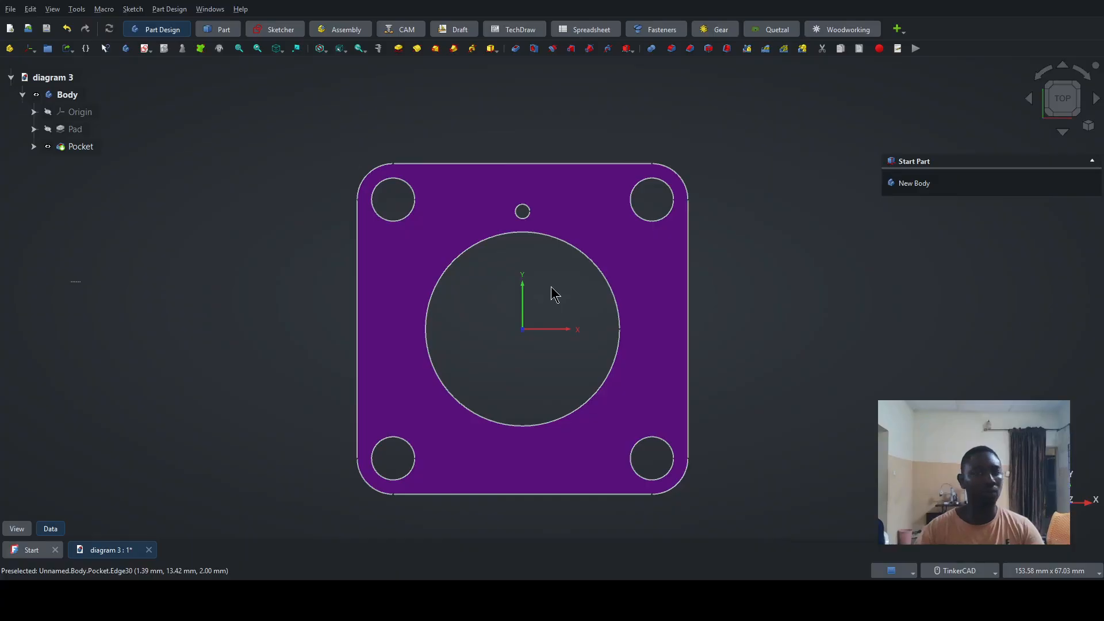
{"action": "left_click", "coordinate": [79, 153]}
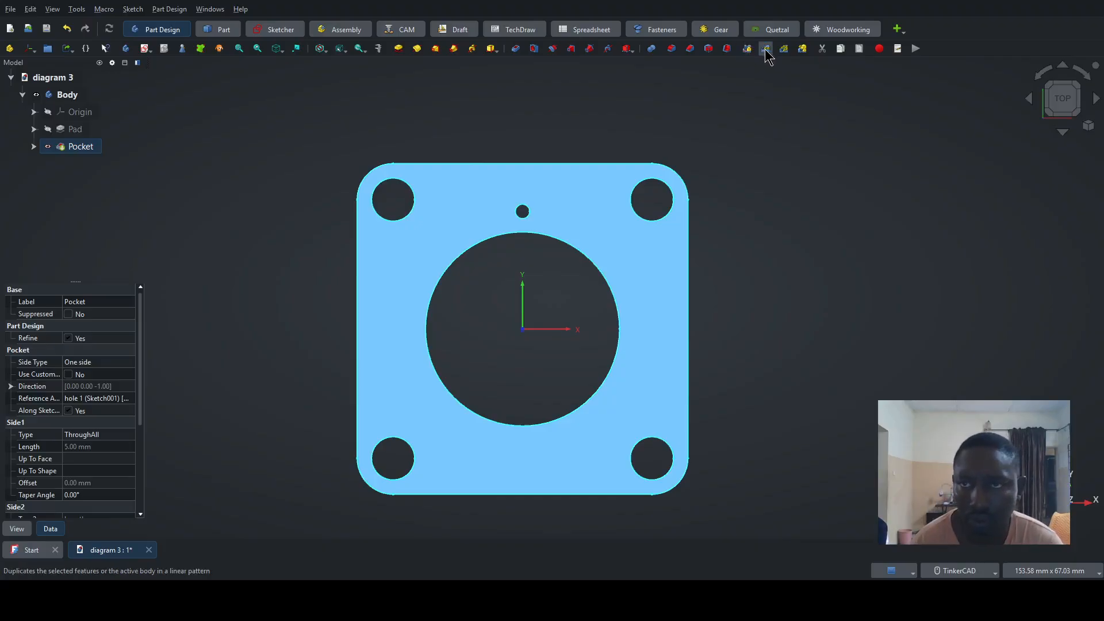
{"action": "left_click", "coordinate": [803, 49]}
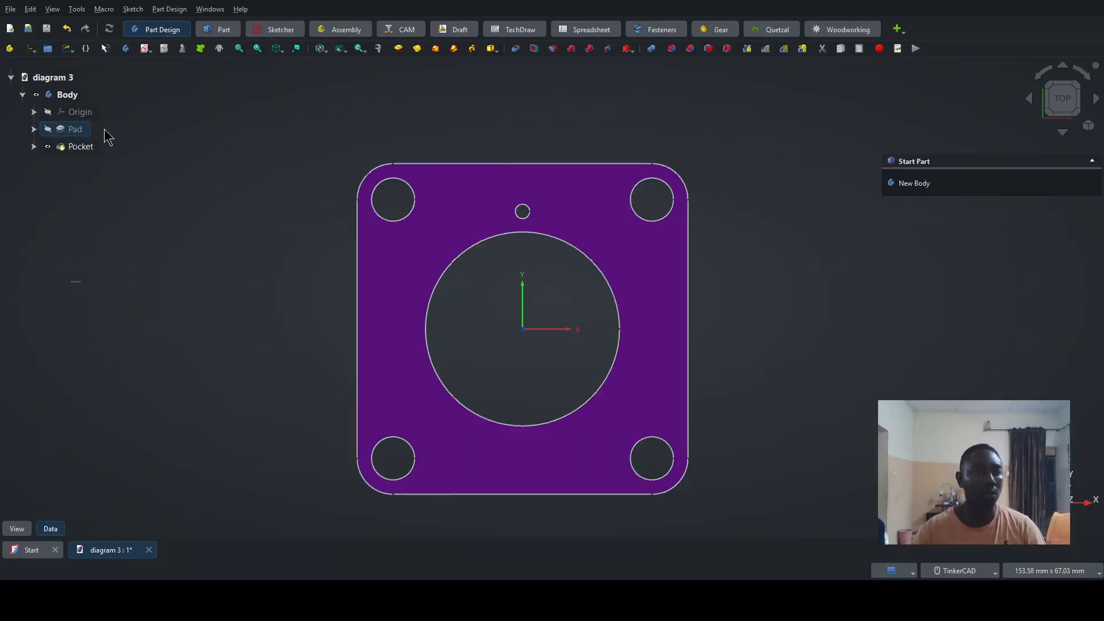
{"action": "left_click", "coordinate": [81, 147]}
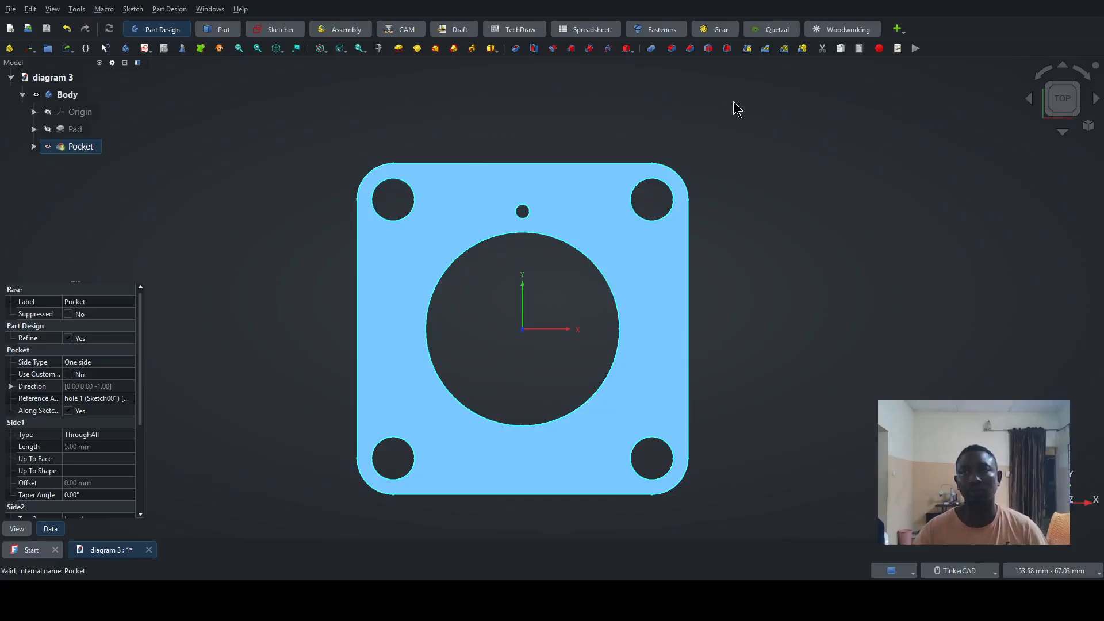
{"action": "left_click", "coordinate": [785, 51]}
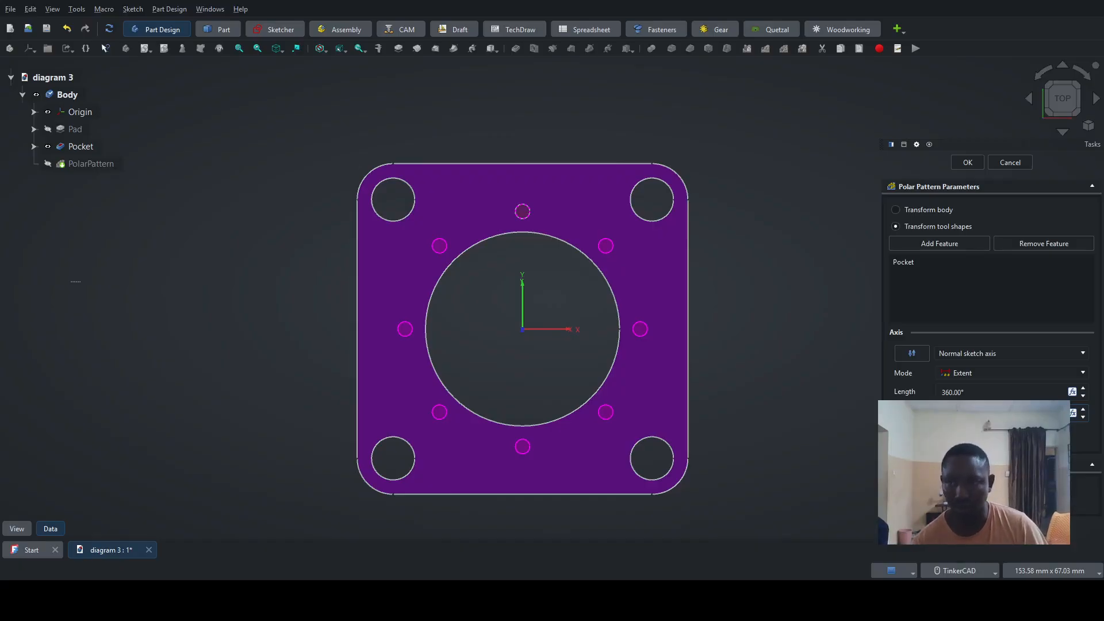
{"action": "left_click", "coordinate": [982, 392]}
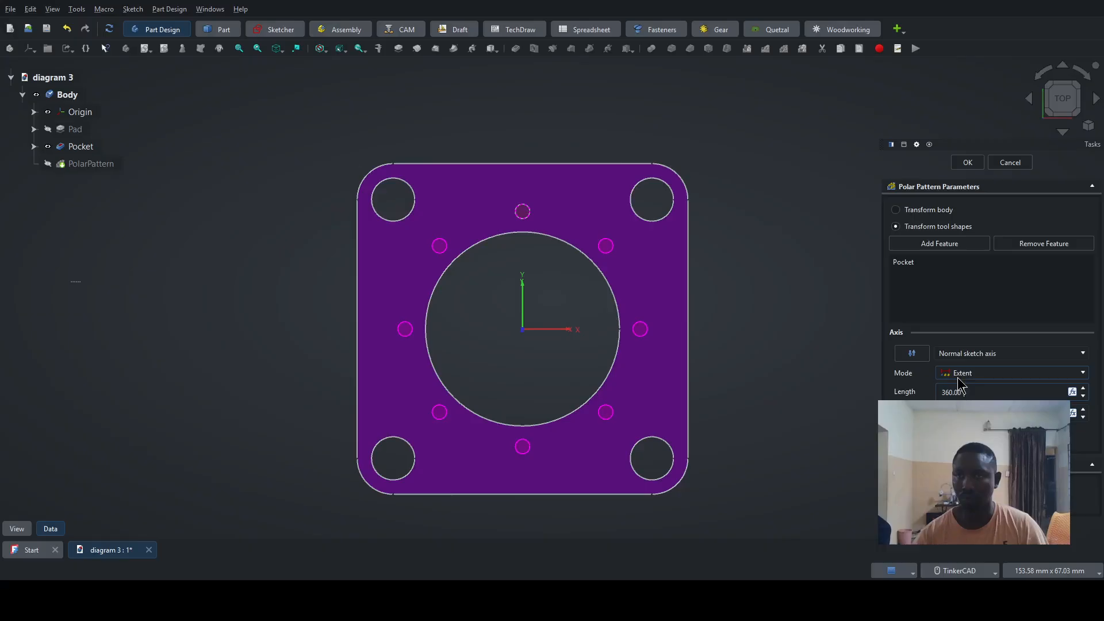
{"action": "left_click", "coordinate": [968, 163]}
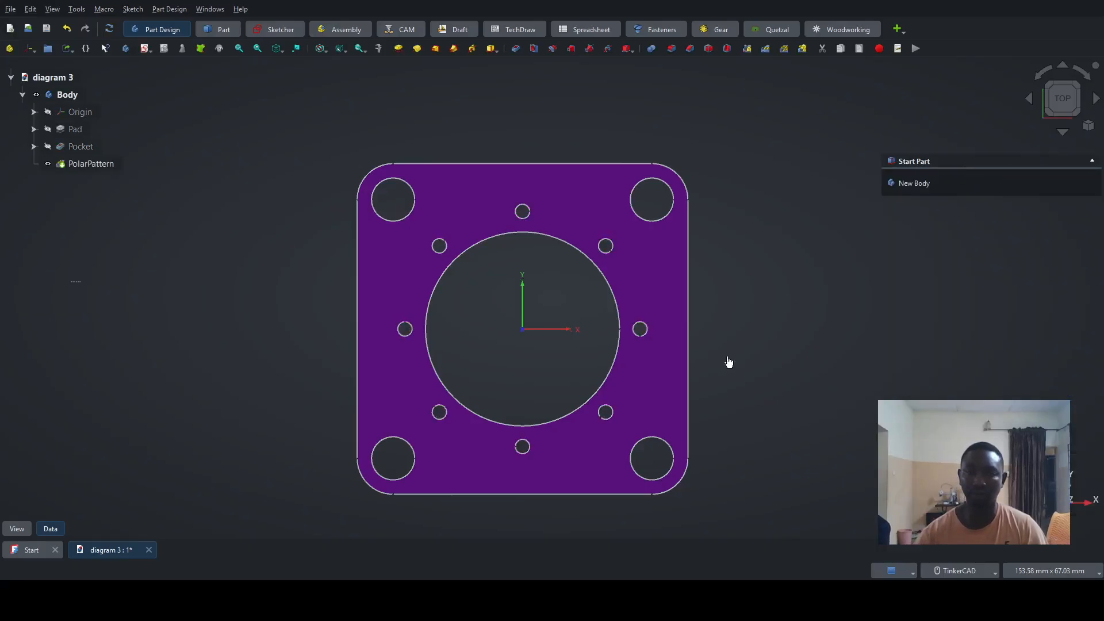
{"action": "right_click_drag", "start_coordinate": [719, 394], "coordinate": [695, 357]}
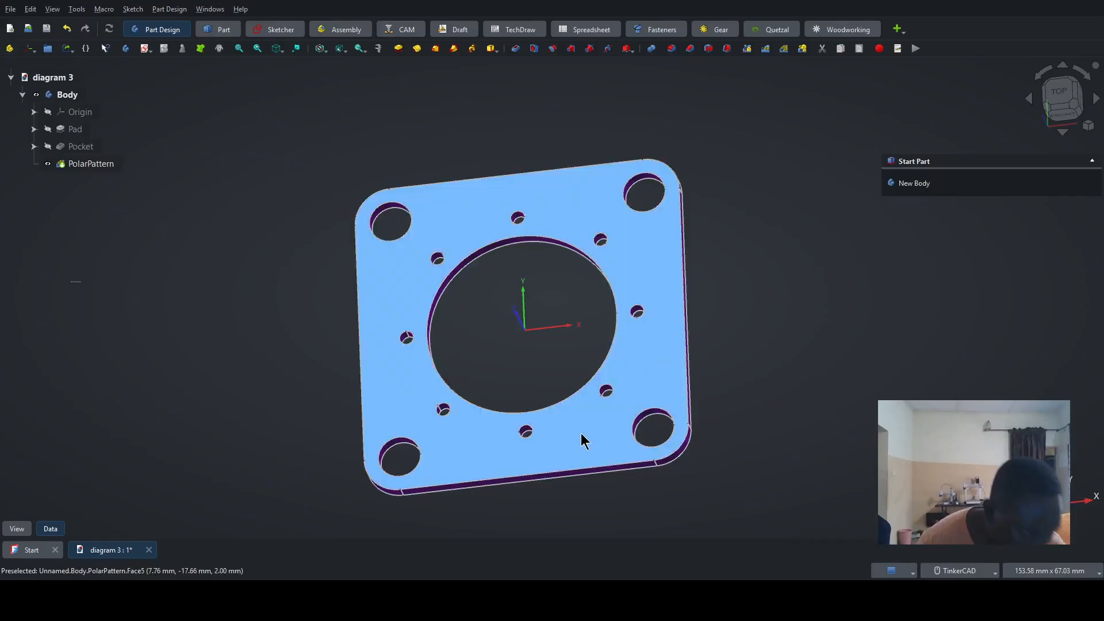
- Toggle the visibility of the polar pattern and the base pad to compare the plate with and without the small holes
{"action": "left_click", "coordinate": [581, 441]}
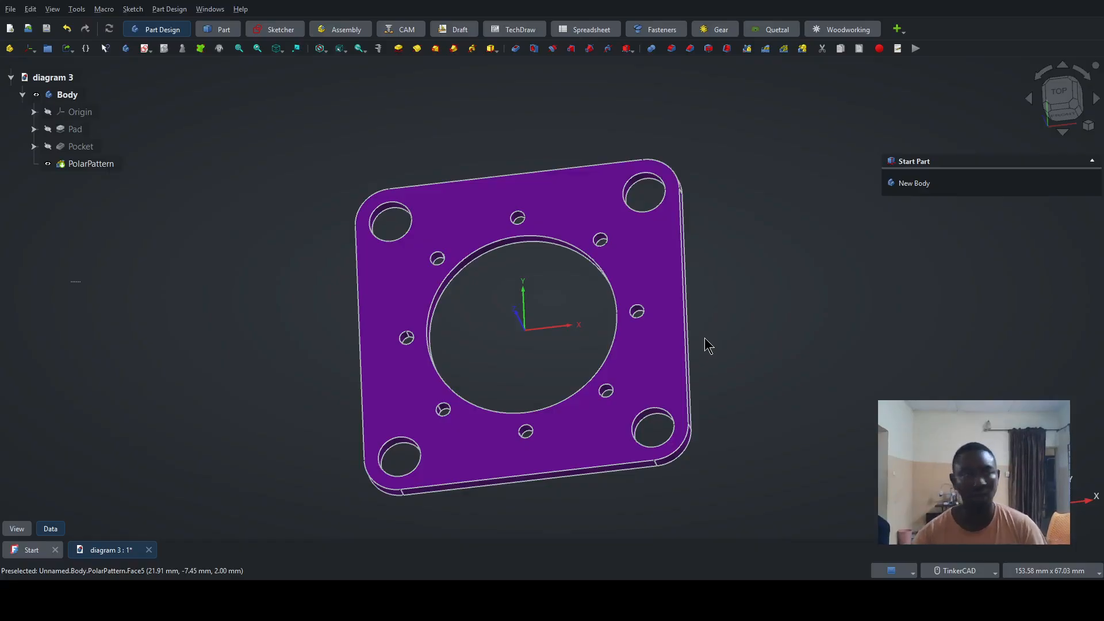
{"action": "left_click", "coordinate": [68, 168]}
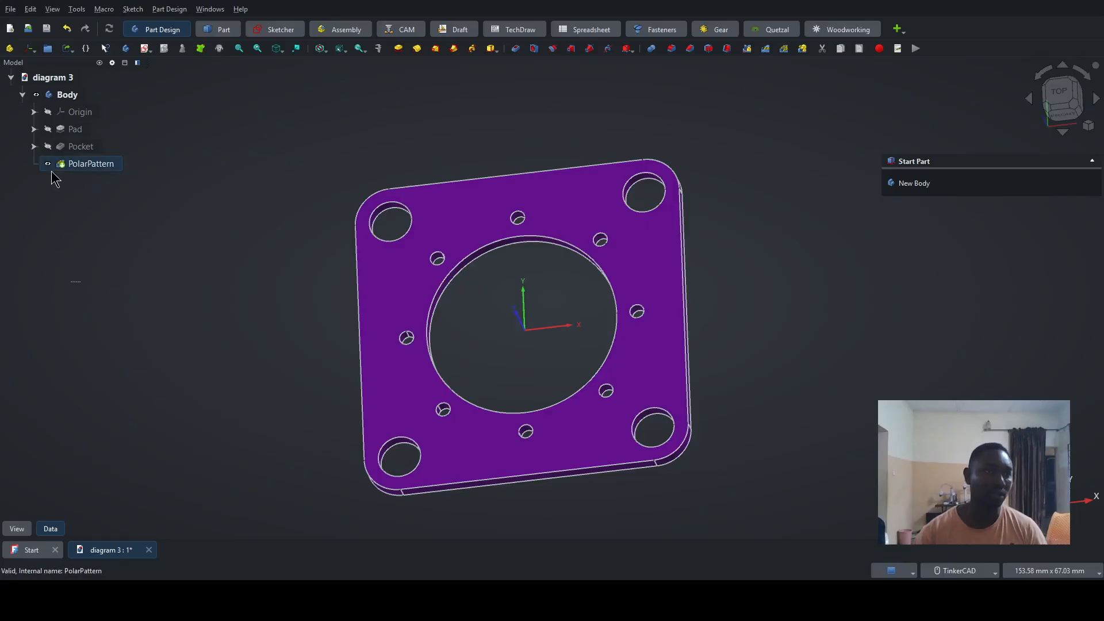
{"action": "left_click", "coordinate": [48, 165]}
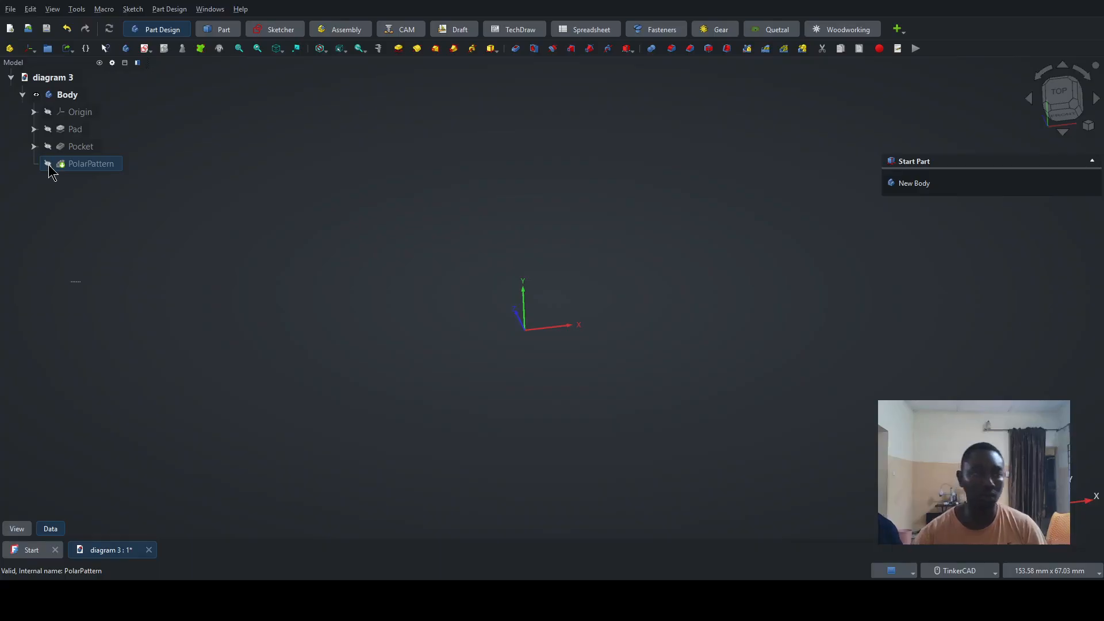
{"action": "left_click", "coordinate": [49, 164]}
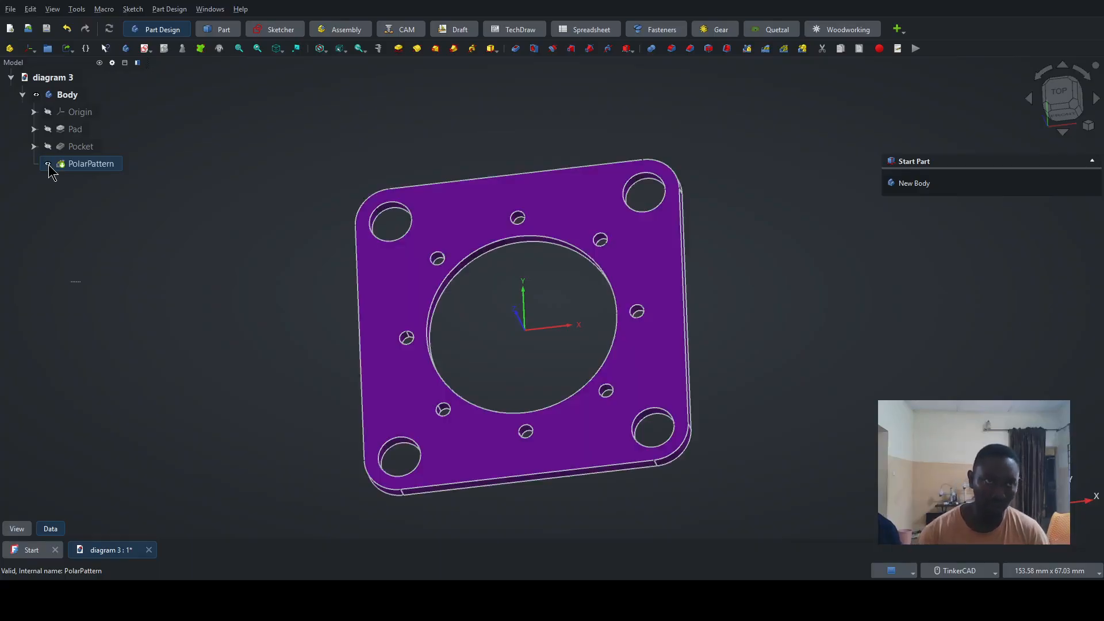
{"action": "left_click", "coordinate": [80, 128]}
{"action": "left_click", "coordinate": [49, 129]}
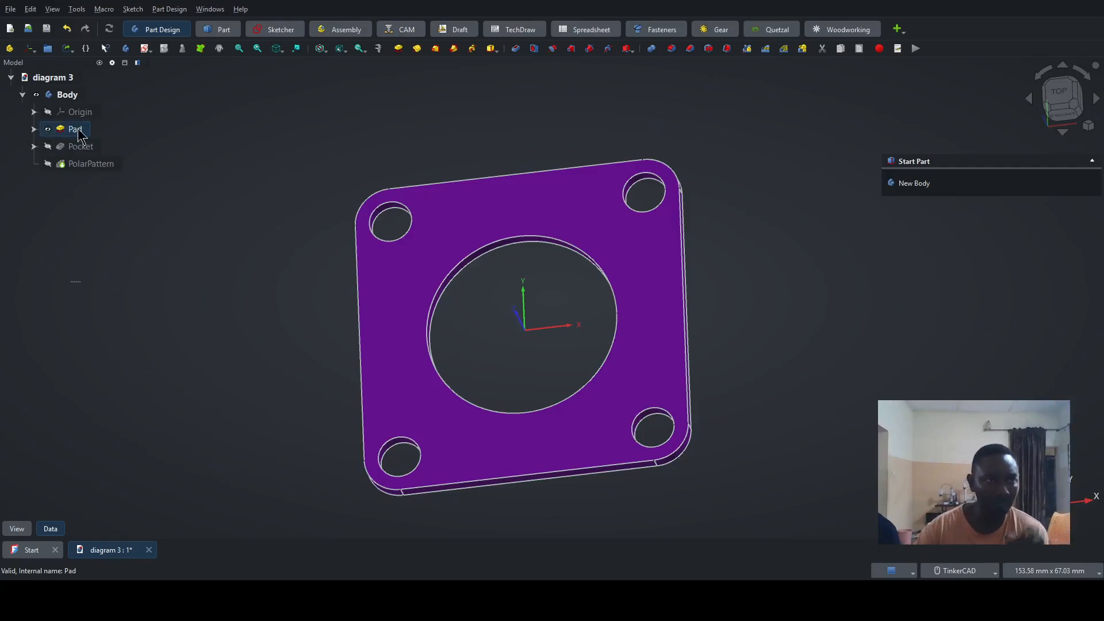
{"action": "left_click", "coordinate": [47, 164]}
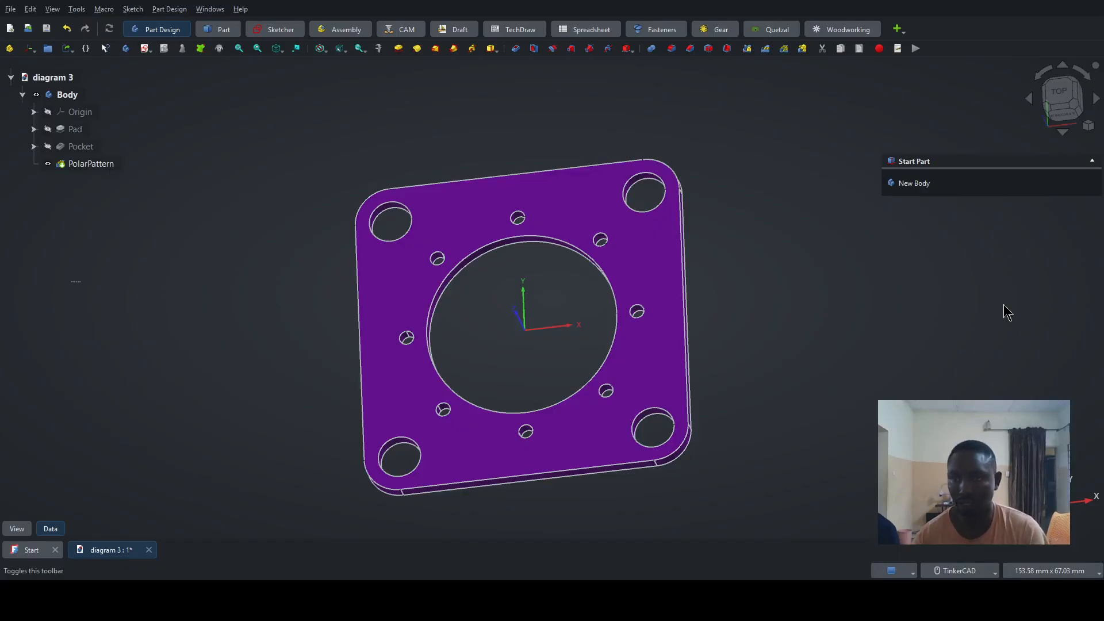
{"action": "left_click", "coordinate": [1004, 306]}
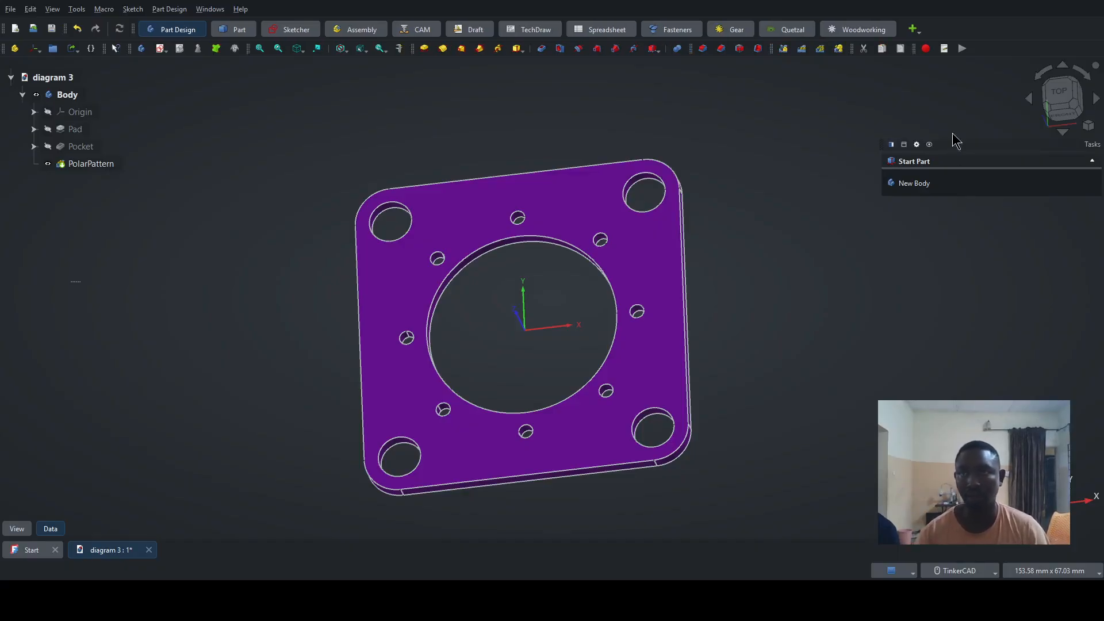
{"action": "mouse_move", "coordinate": [916, 50]}
{"action": "left_mouse_down"}
{"action": "mouse_move", "coordinate": [935, 56]}
{"action": "mouse_move", "coordinate": [931, 26]}
{"action": "mouse_move", "coordinate": [922, 49]}
{"action": "left_mouse_up"}
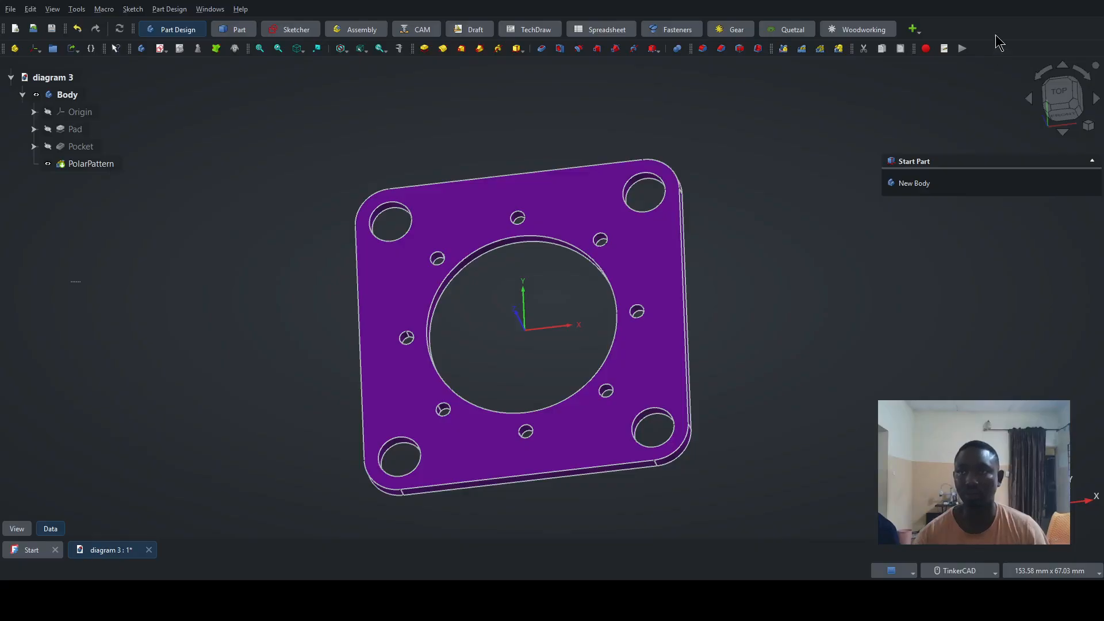
{"action": "left_click", "coordinate": [979, 323]}
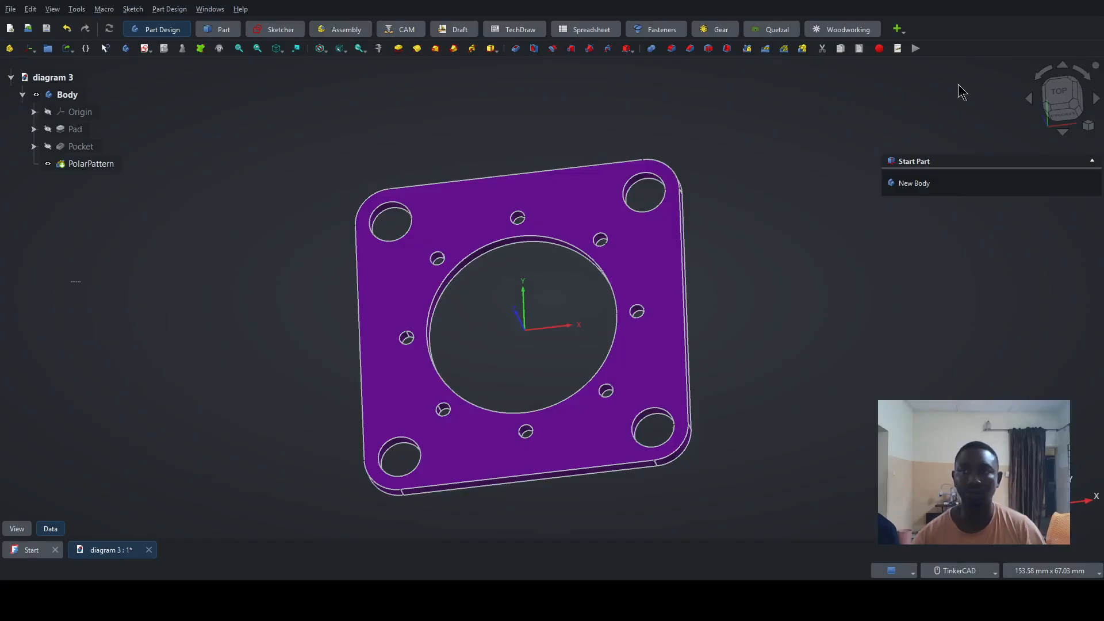
- Examine the finished flange from the top and left sides, rotating the view in both directions
{"action": "left_click", "coordinate": [1063, 97]}
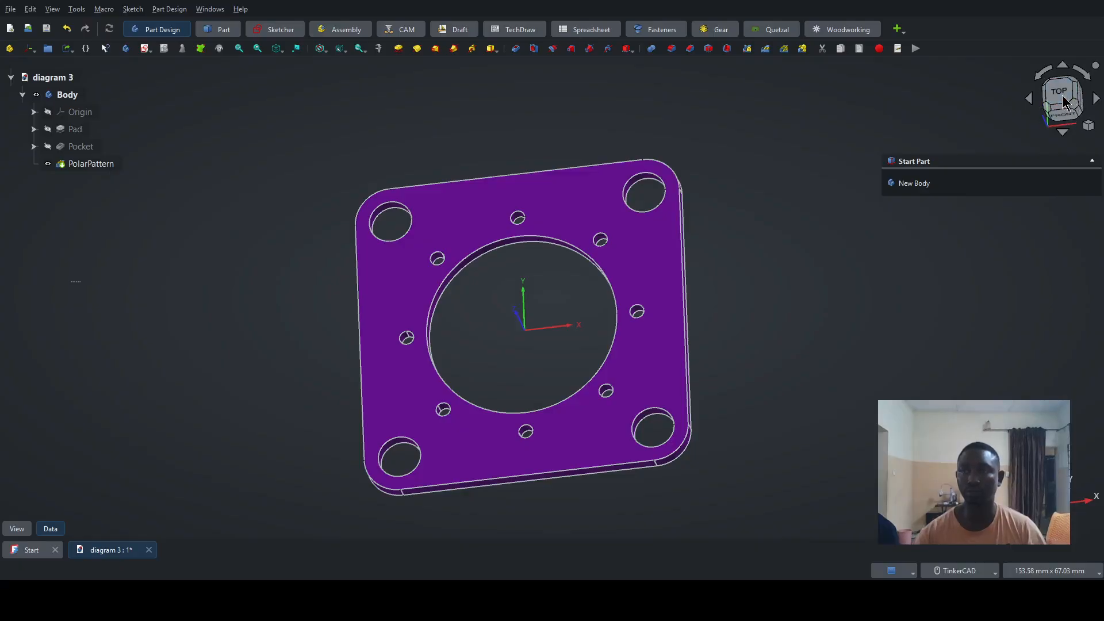
{"action": "left_click", "coordinate": [1044, 77]}
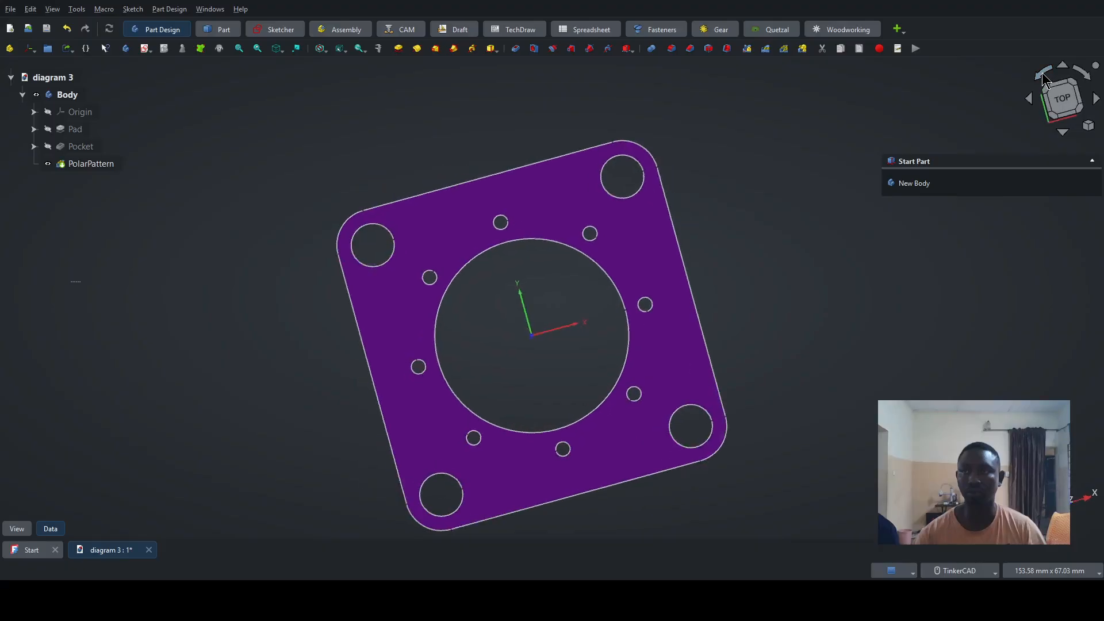
{"action": "left_click", "coordinate": [1063, 67]}
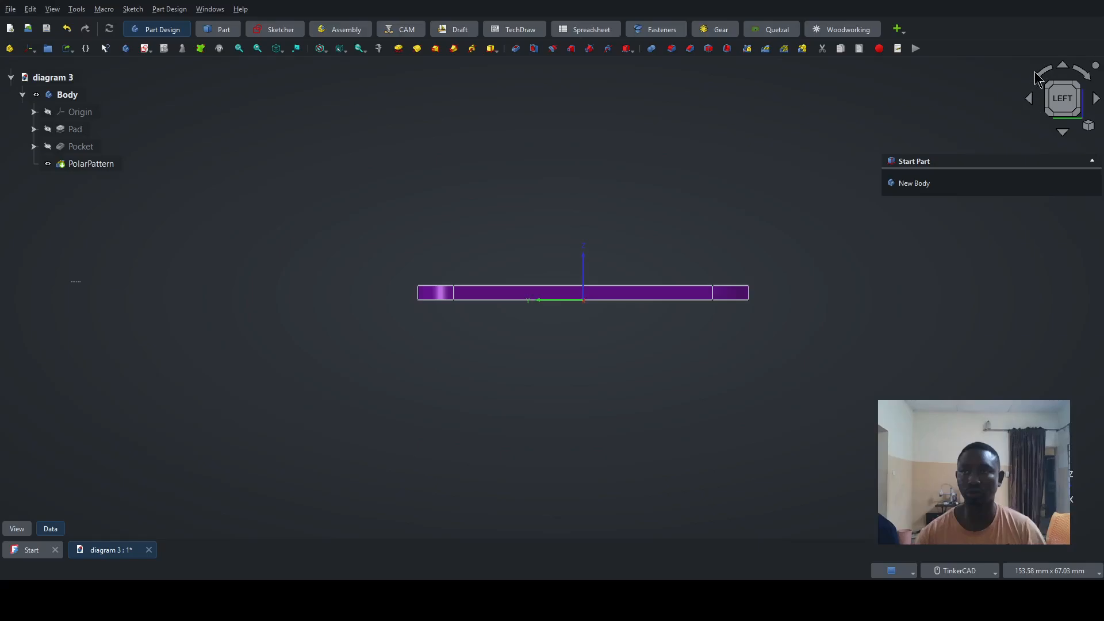
{"action": "left_click", "coordinate": [1039, 75]}
{"action": "left_click", "coordinate": [1039, 74]}
{"action": "left_click", "coordinate": [1038, 74]}
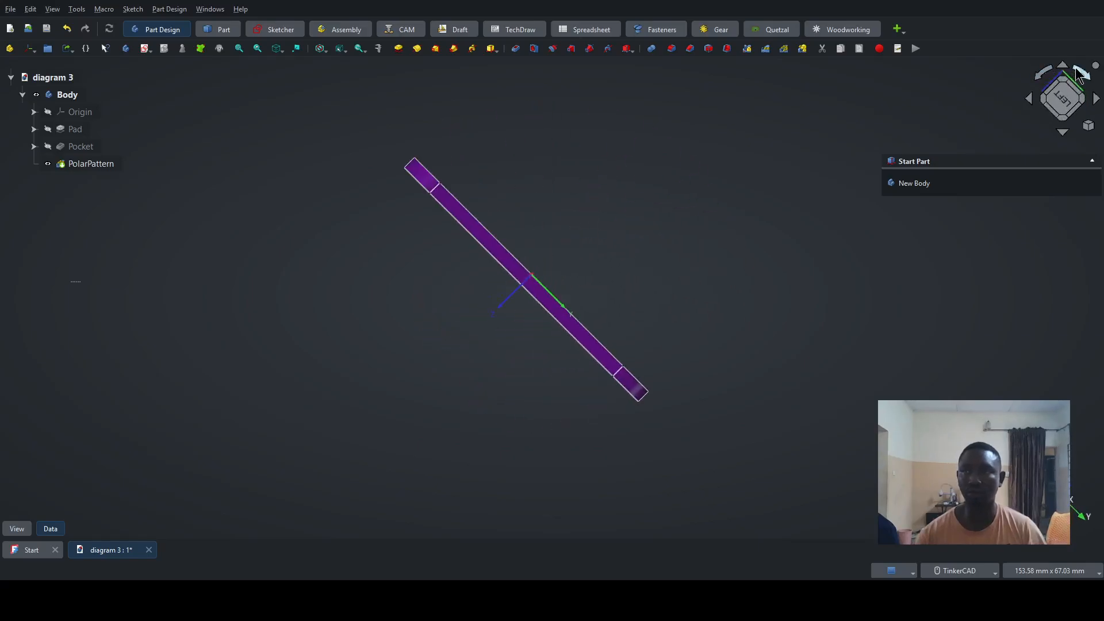
{"action": "left_click", "coordinate": [1080, 69]}
{"action": "left_click", "coordinate": [1080, 69]}
{"action": "left_click", "coordinate": [1081, 68]}
{"action": "left_click", "coordinate": [1080, 68]}
{"action": "left_click", "coordinate": [1080, 68]}
{"action": "left_click", "coordinate": [1080, 68]}
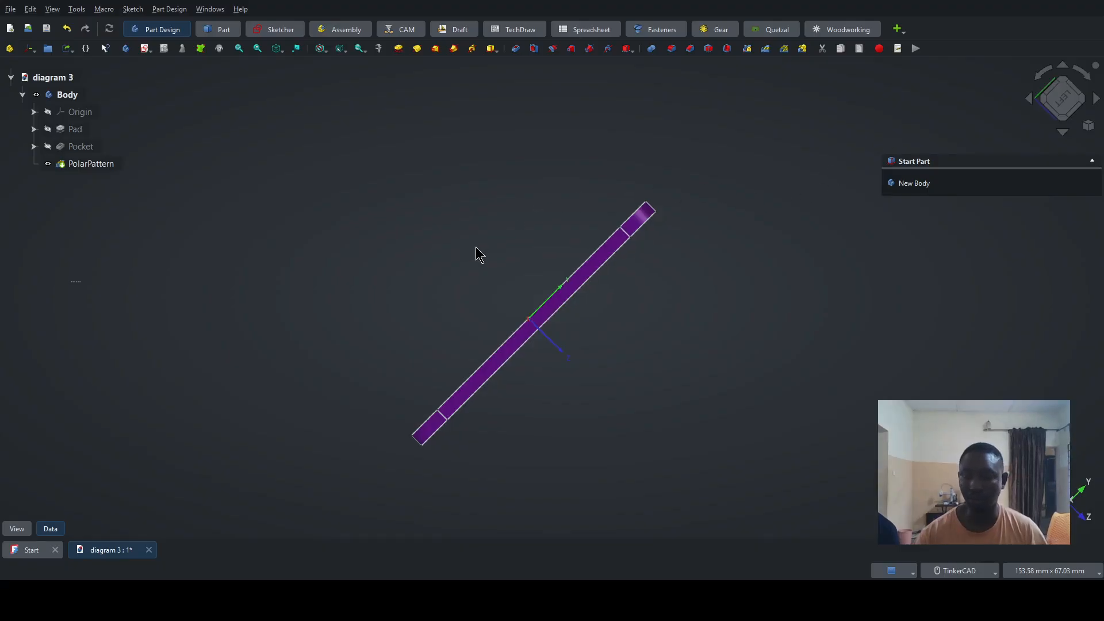
- Inspect the flange in the standard isometric, front, top and right views
{"action": "key", "text": "0"}
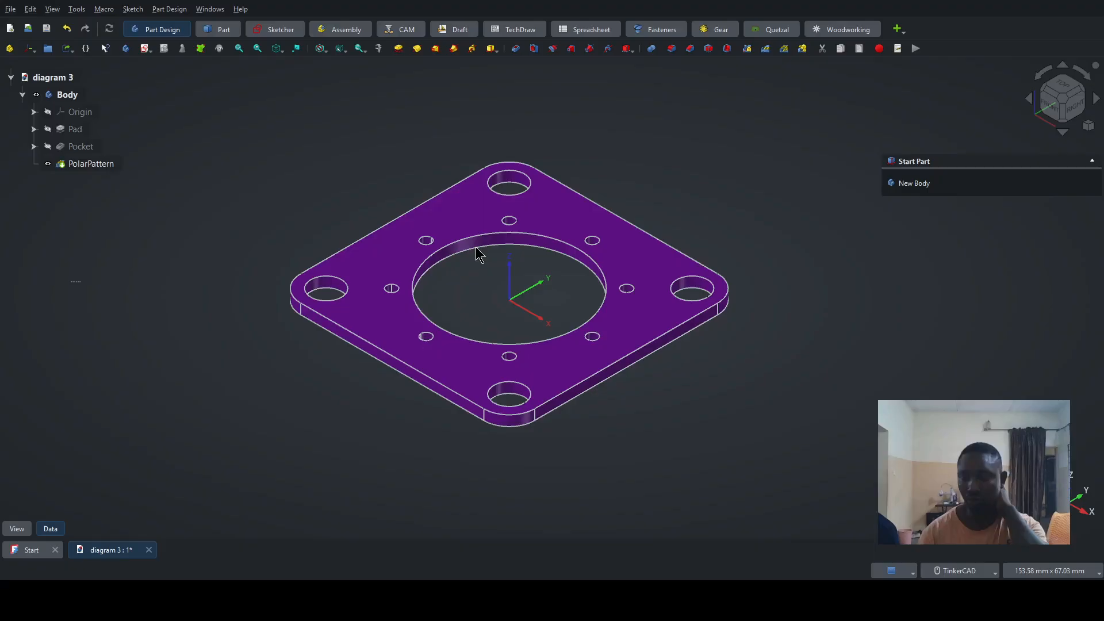
{"action": "key", "text": "1"}
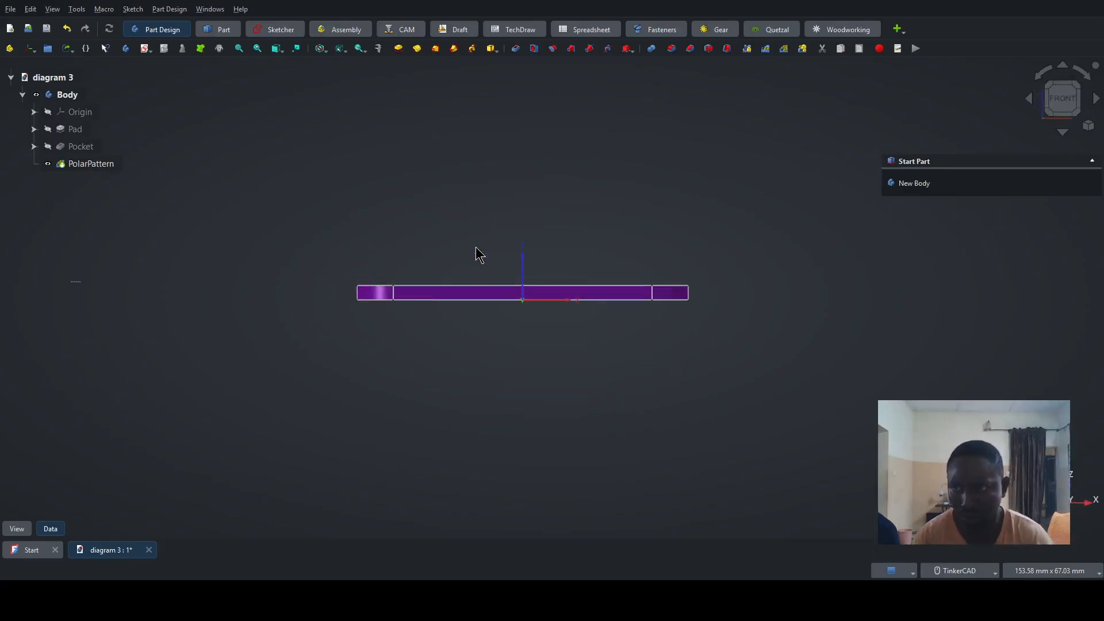
{"action": "key", "text": "2"}
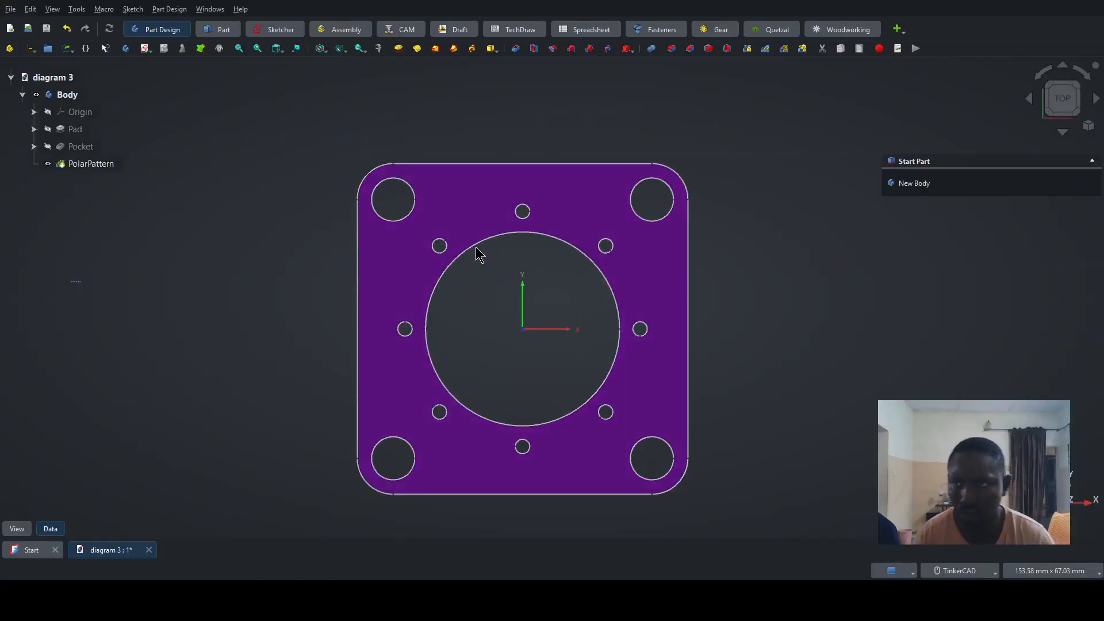
{"action": "key", "text": "3"}
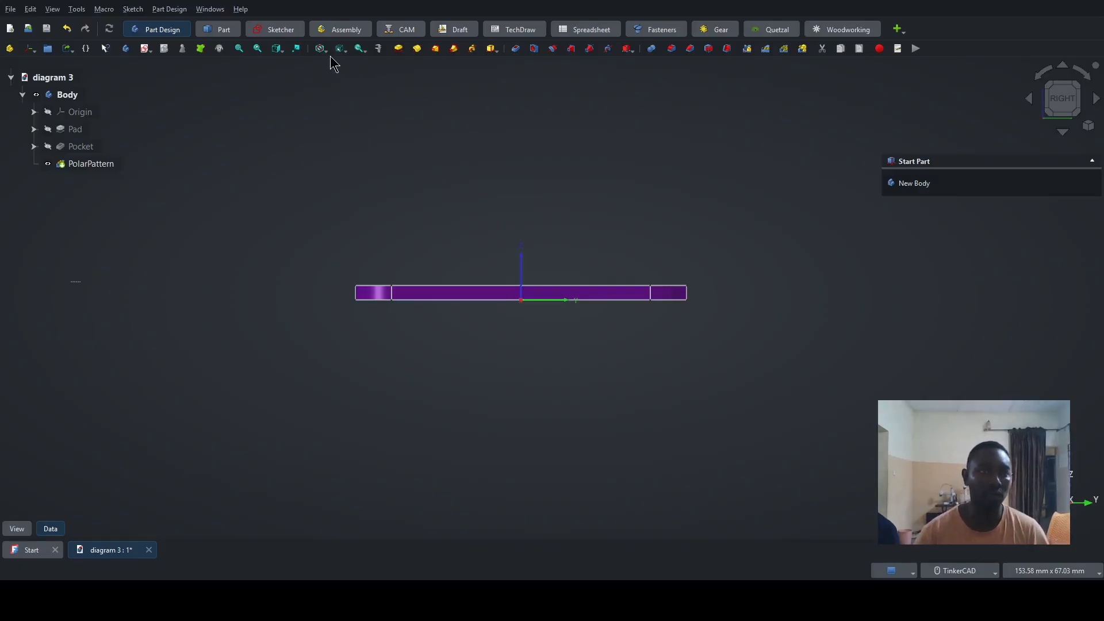
- Inspect the flange's thin edge up close, and fit the whole part in an isometric view tilted towards its top face
{"action": "scroll", "coordinate": [451, 259], "scroll_direction": "up", "scroll_amount": 15}
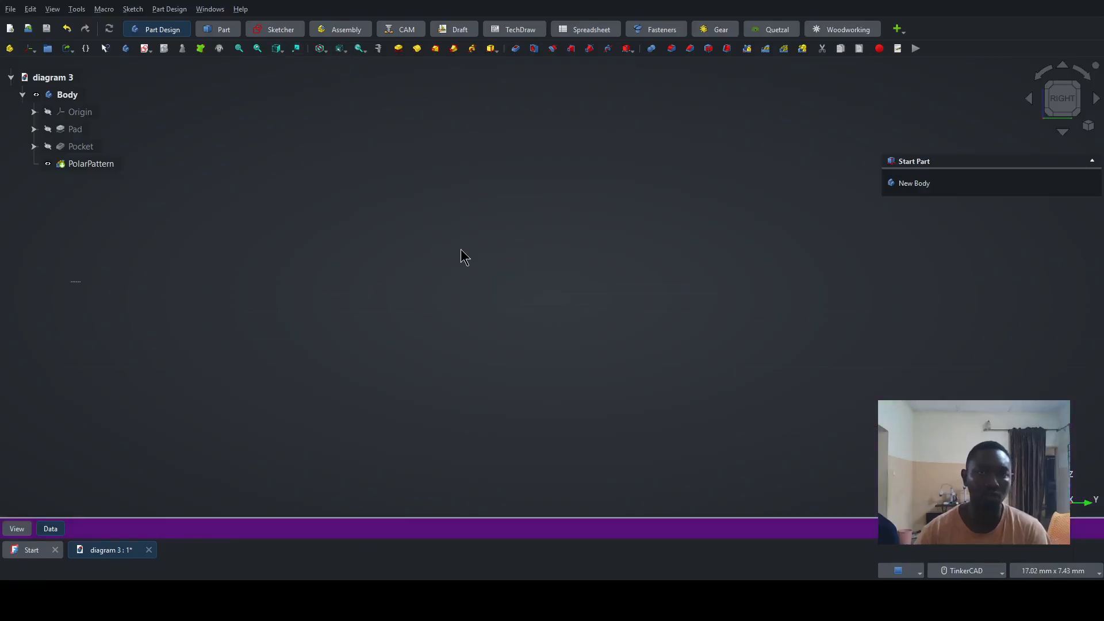
{"action": "scroll", "coordinate": [468, 264], "scroll_direction": "down", "scroll_amount": 7}
{"action": "middle_click_drag", "start_coordinate": [463, 333], "coordinate": [503, 303]}
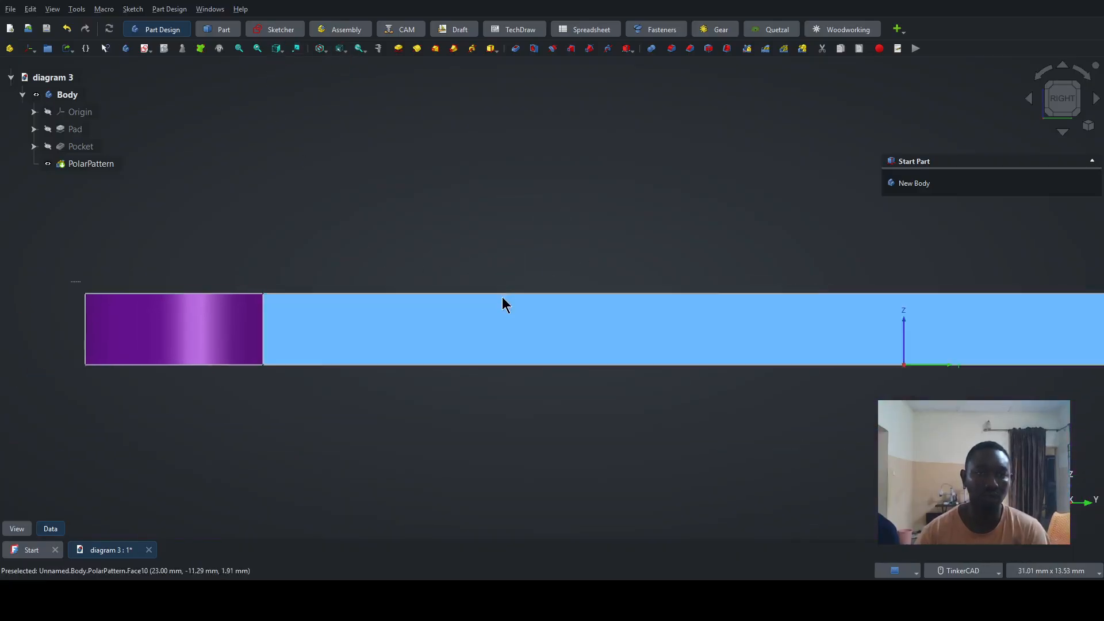
{"action": "left_click", "coordinate": [239, 49]}
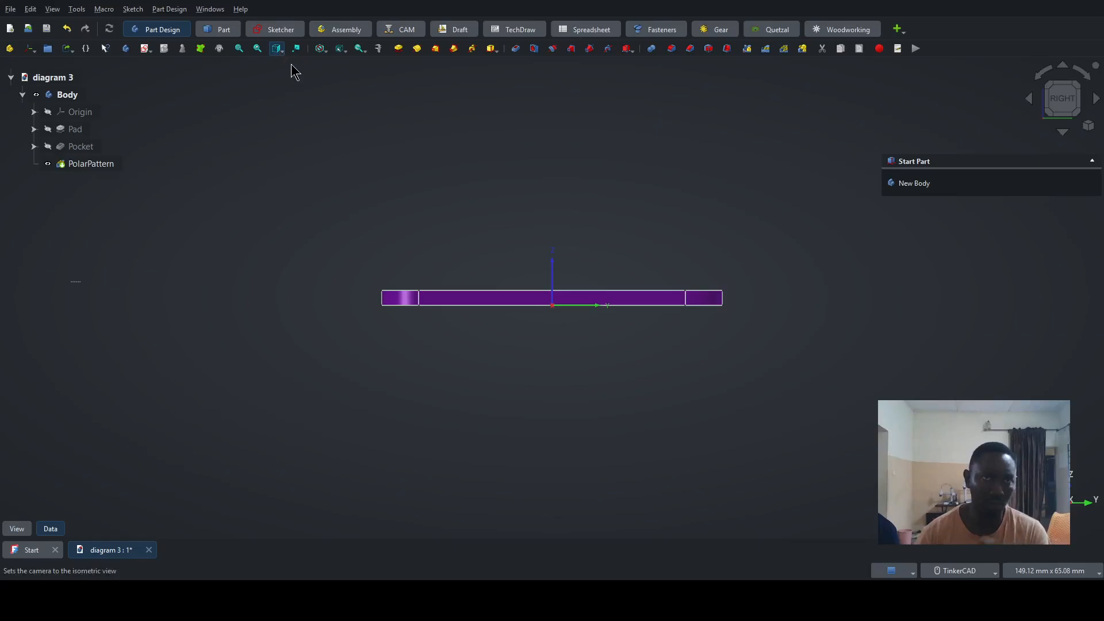
{"action": "key", "text": "0"}
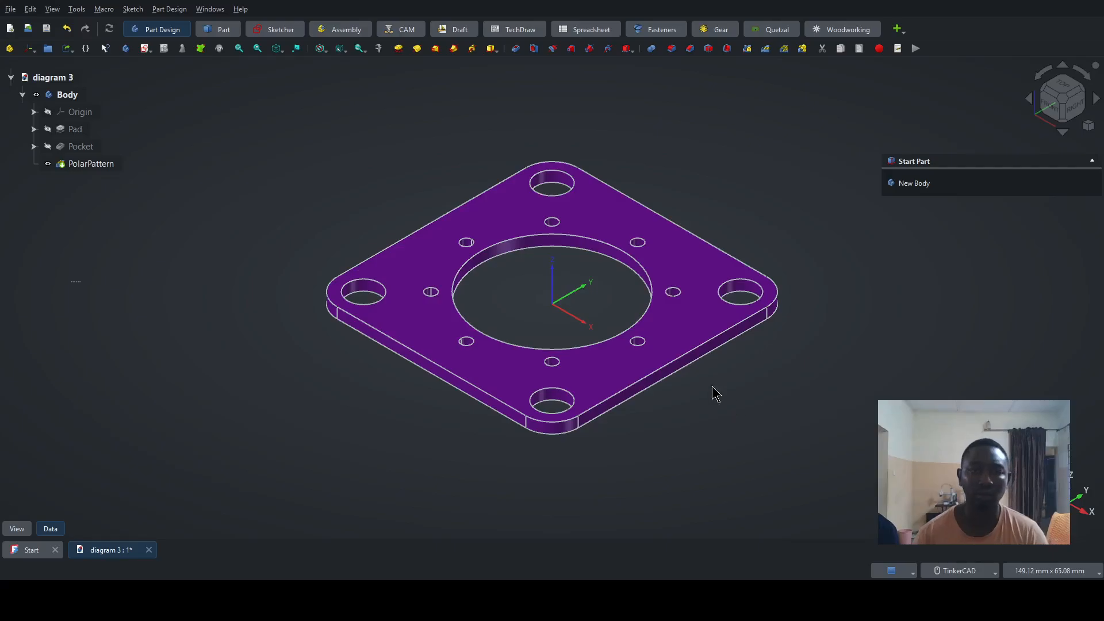
{"action": "right_click_drag", "start_coordinate": [530, 292], "coordinate": [523, 325]}
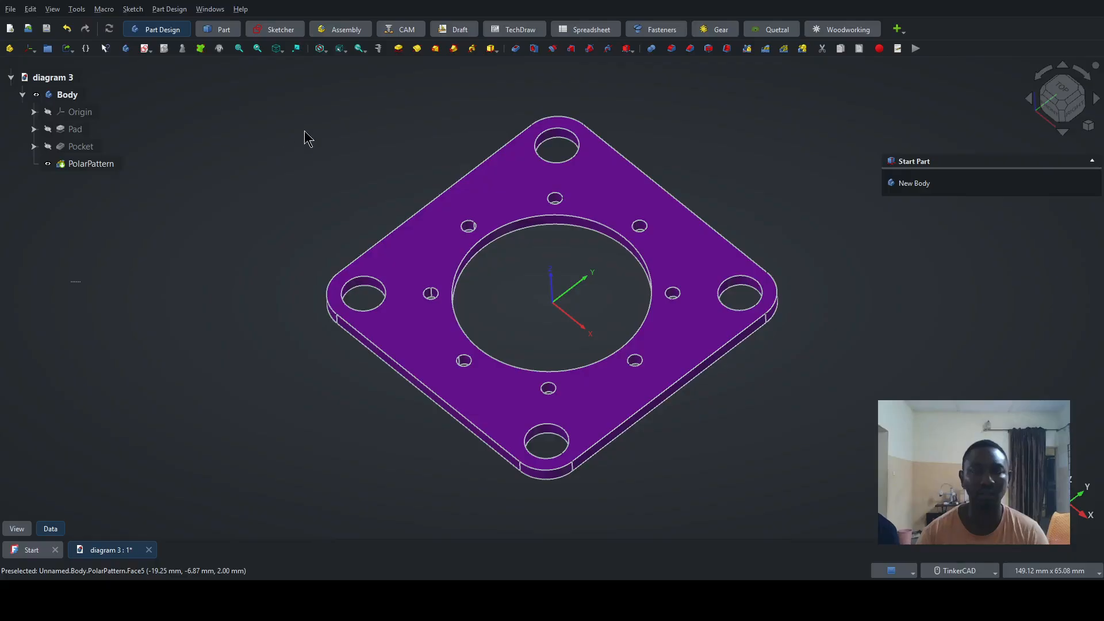